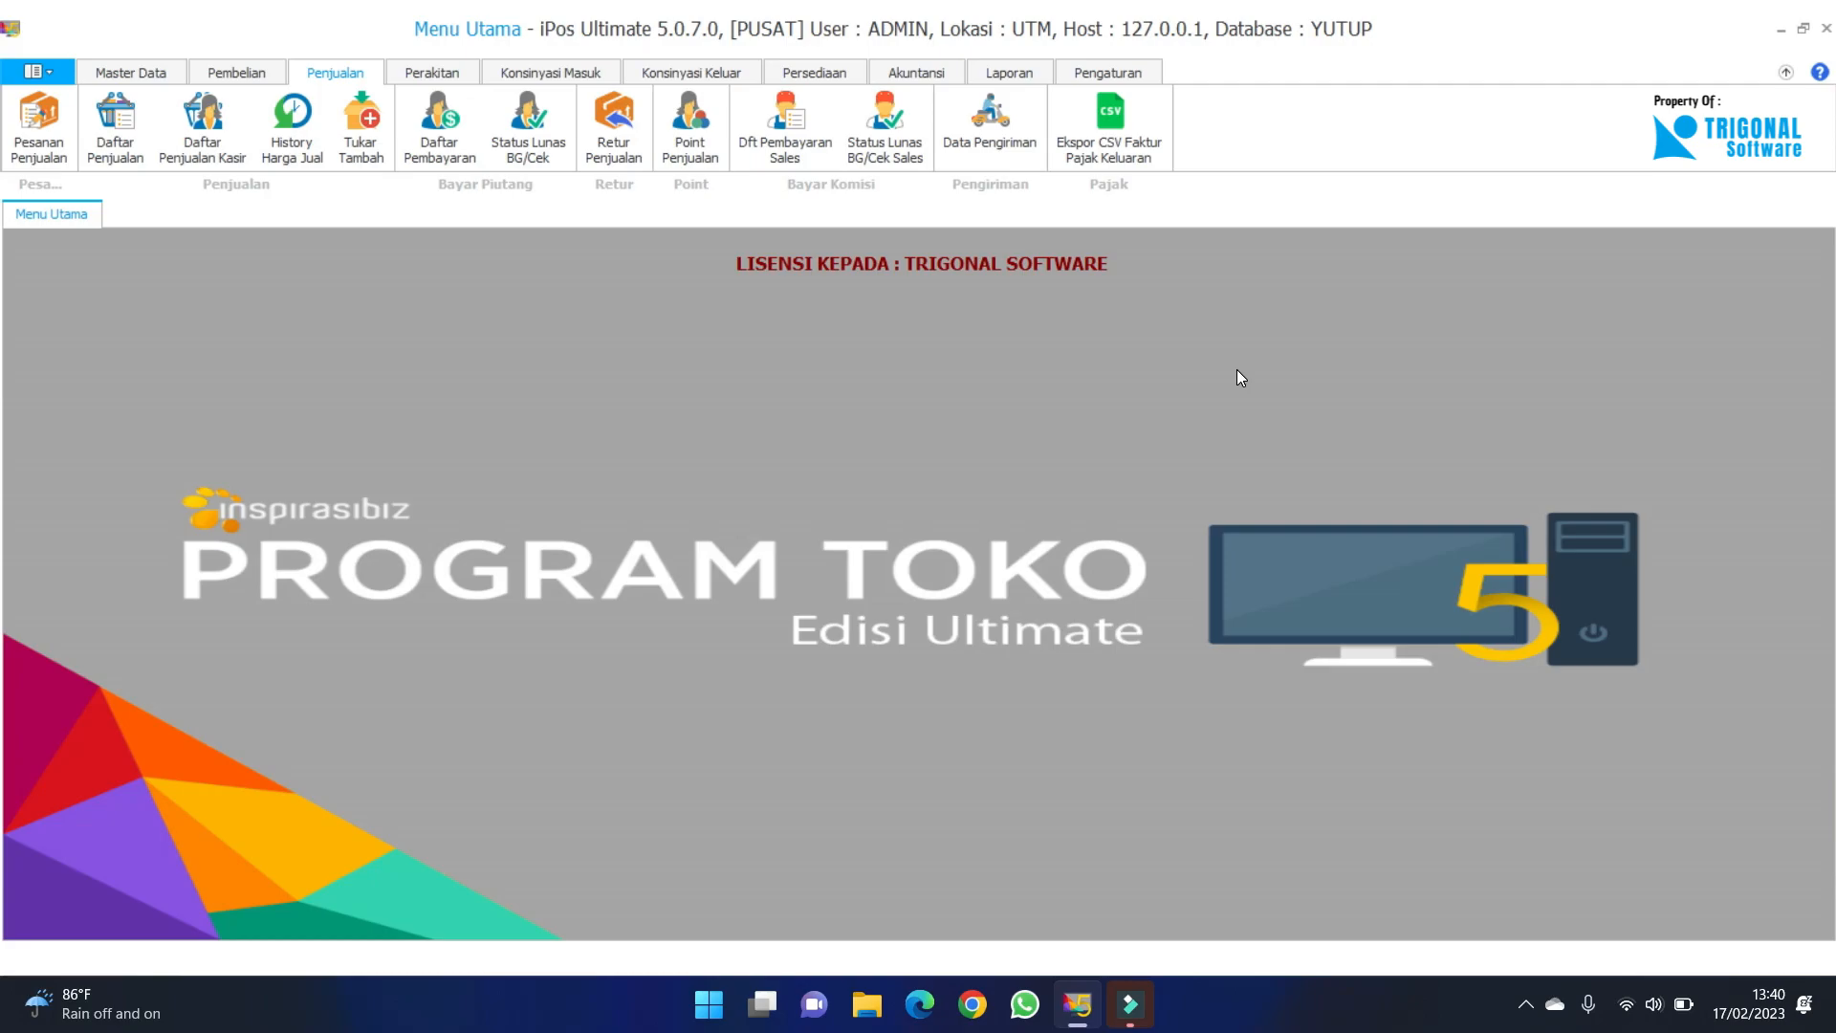
# Open the item list (Daftar Item), sort it by Stok Min. and restore the order by Kode Item.
pyautogui.click(135, 63)
pyautogui.click(127, 114)
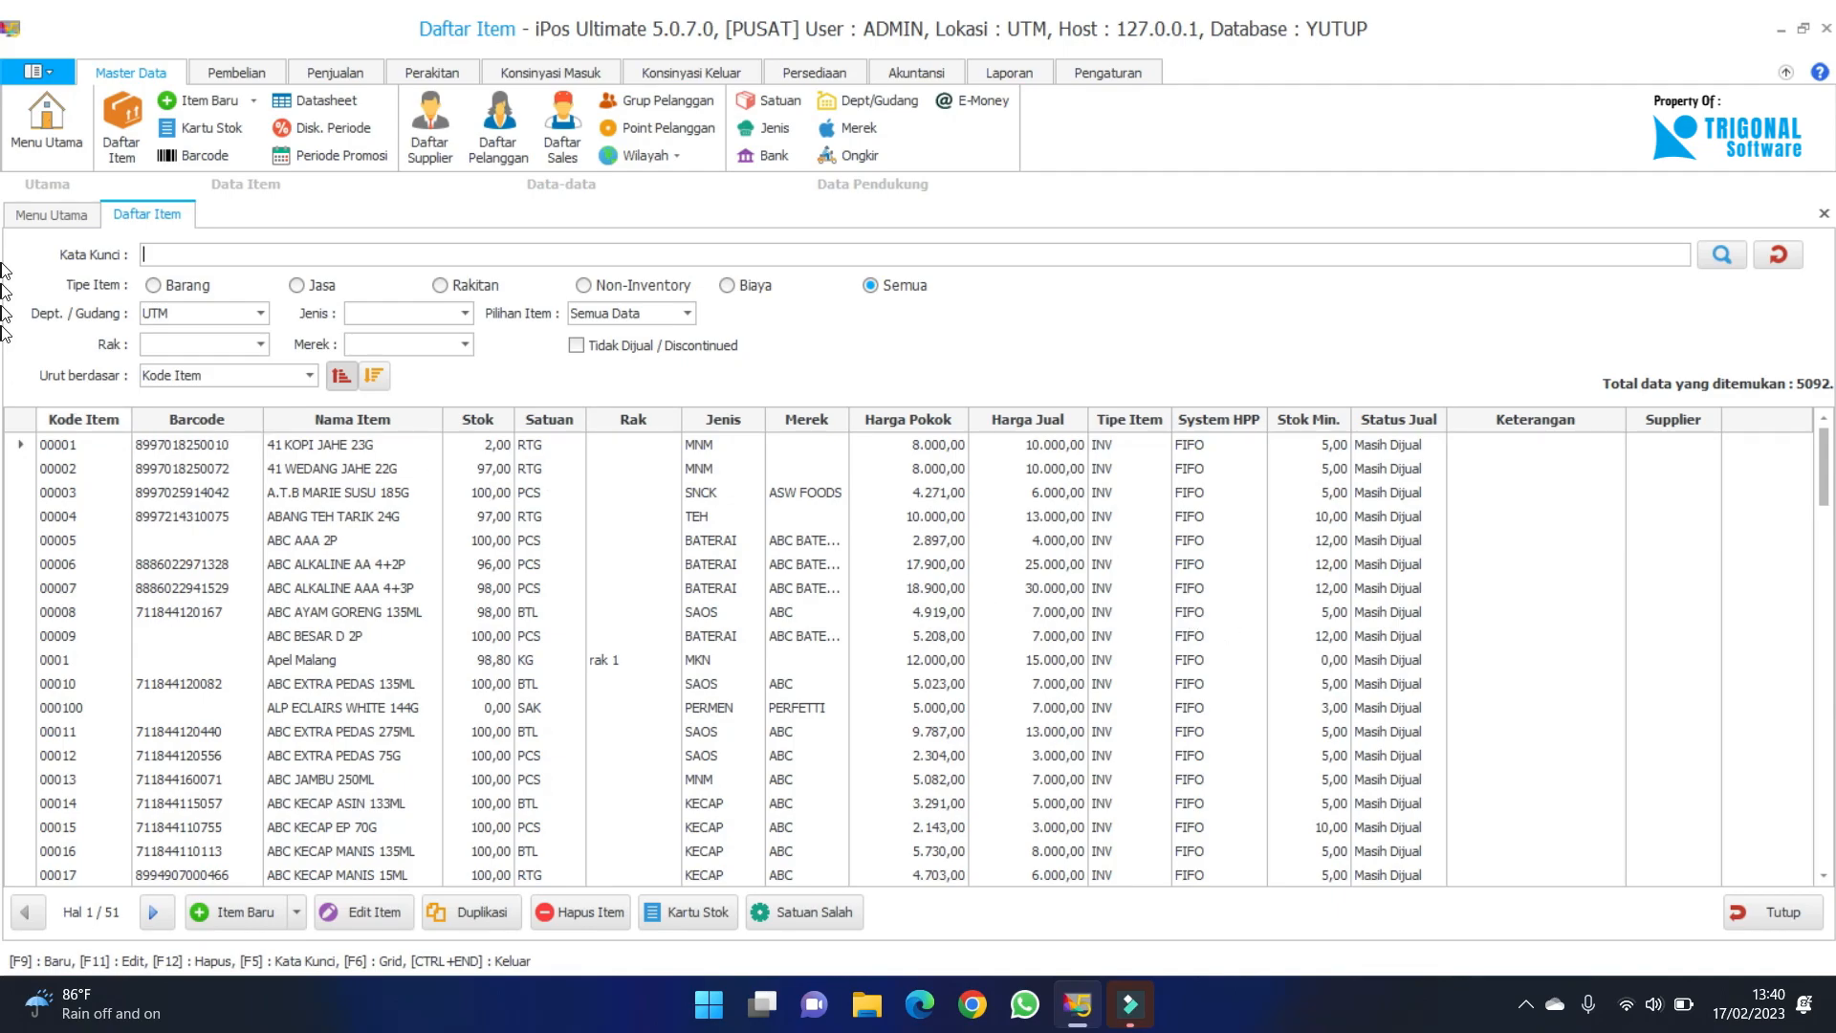
pyautogui.click(1316, 447)
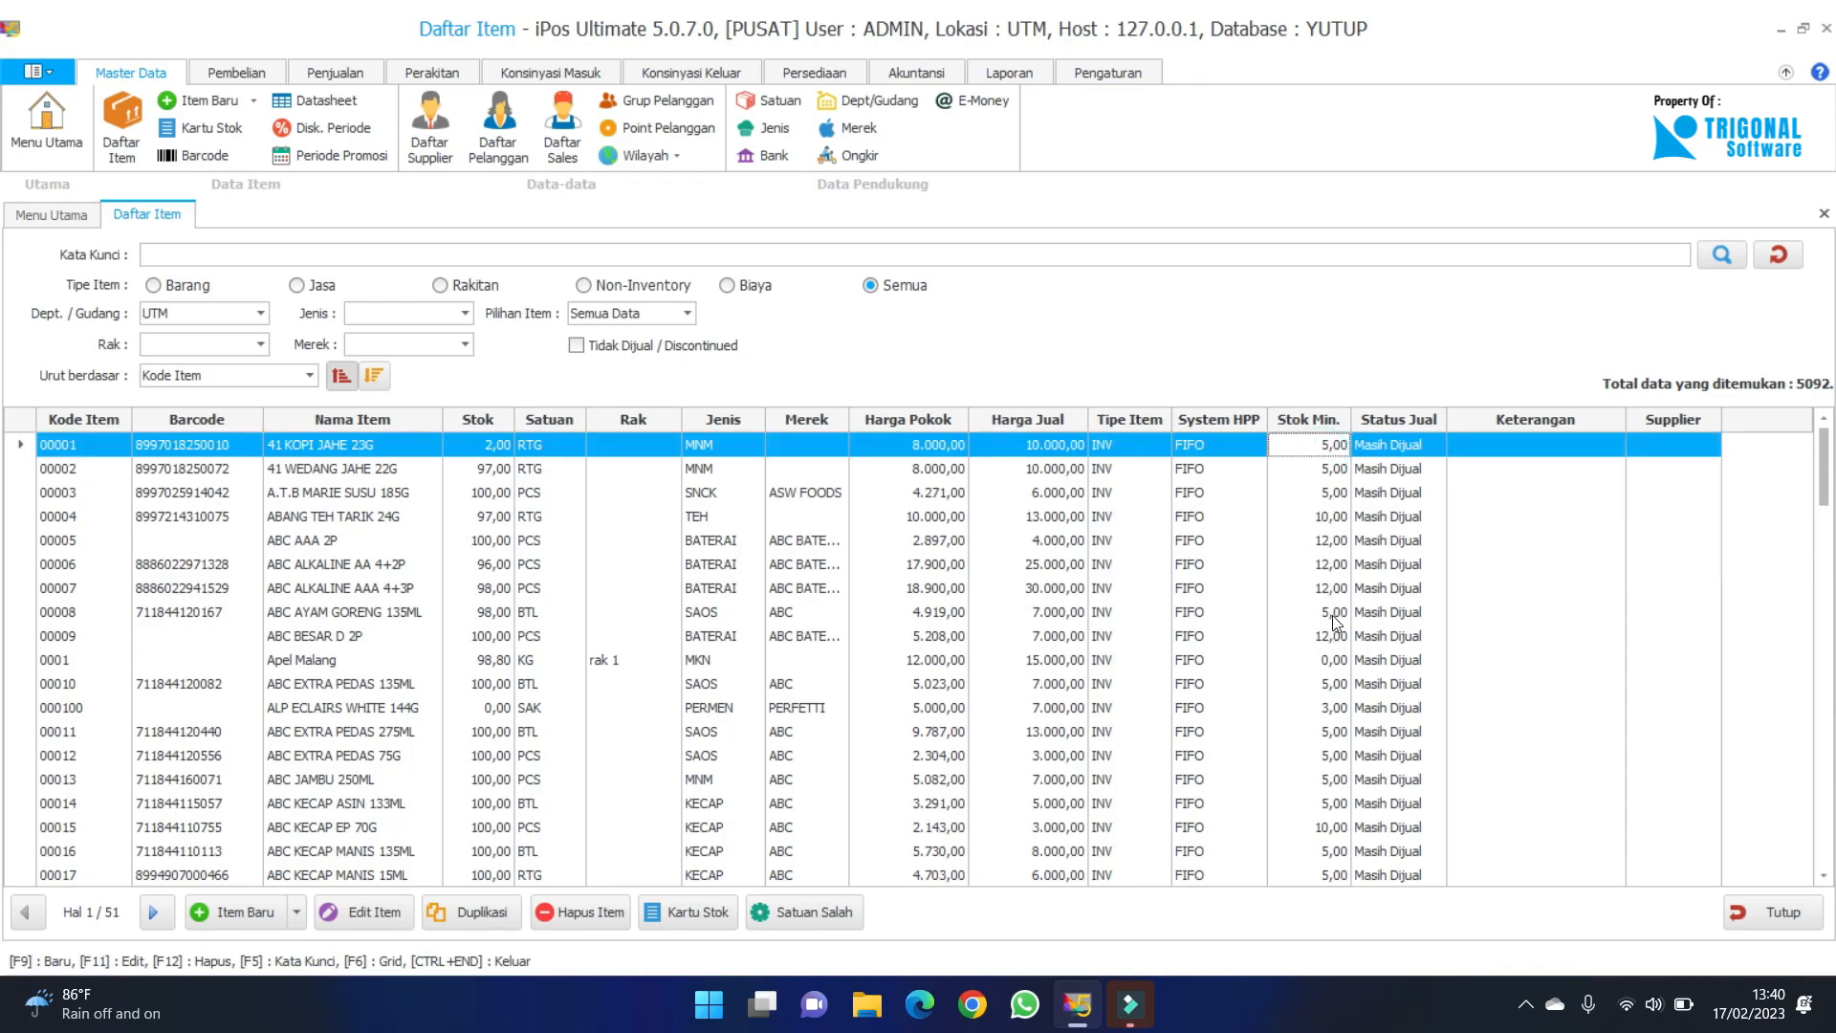
pyautogui.click(1320, 420)
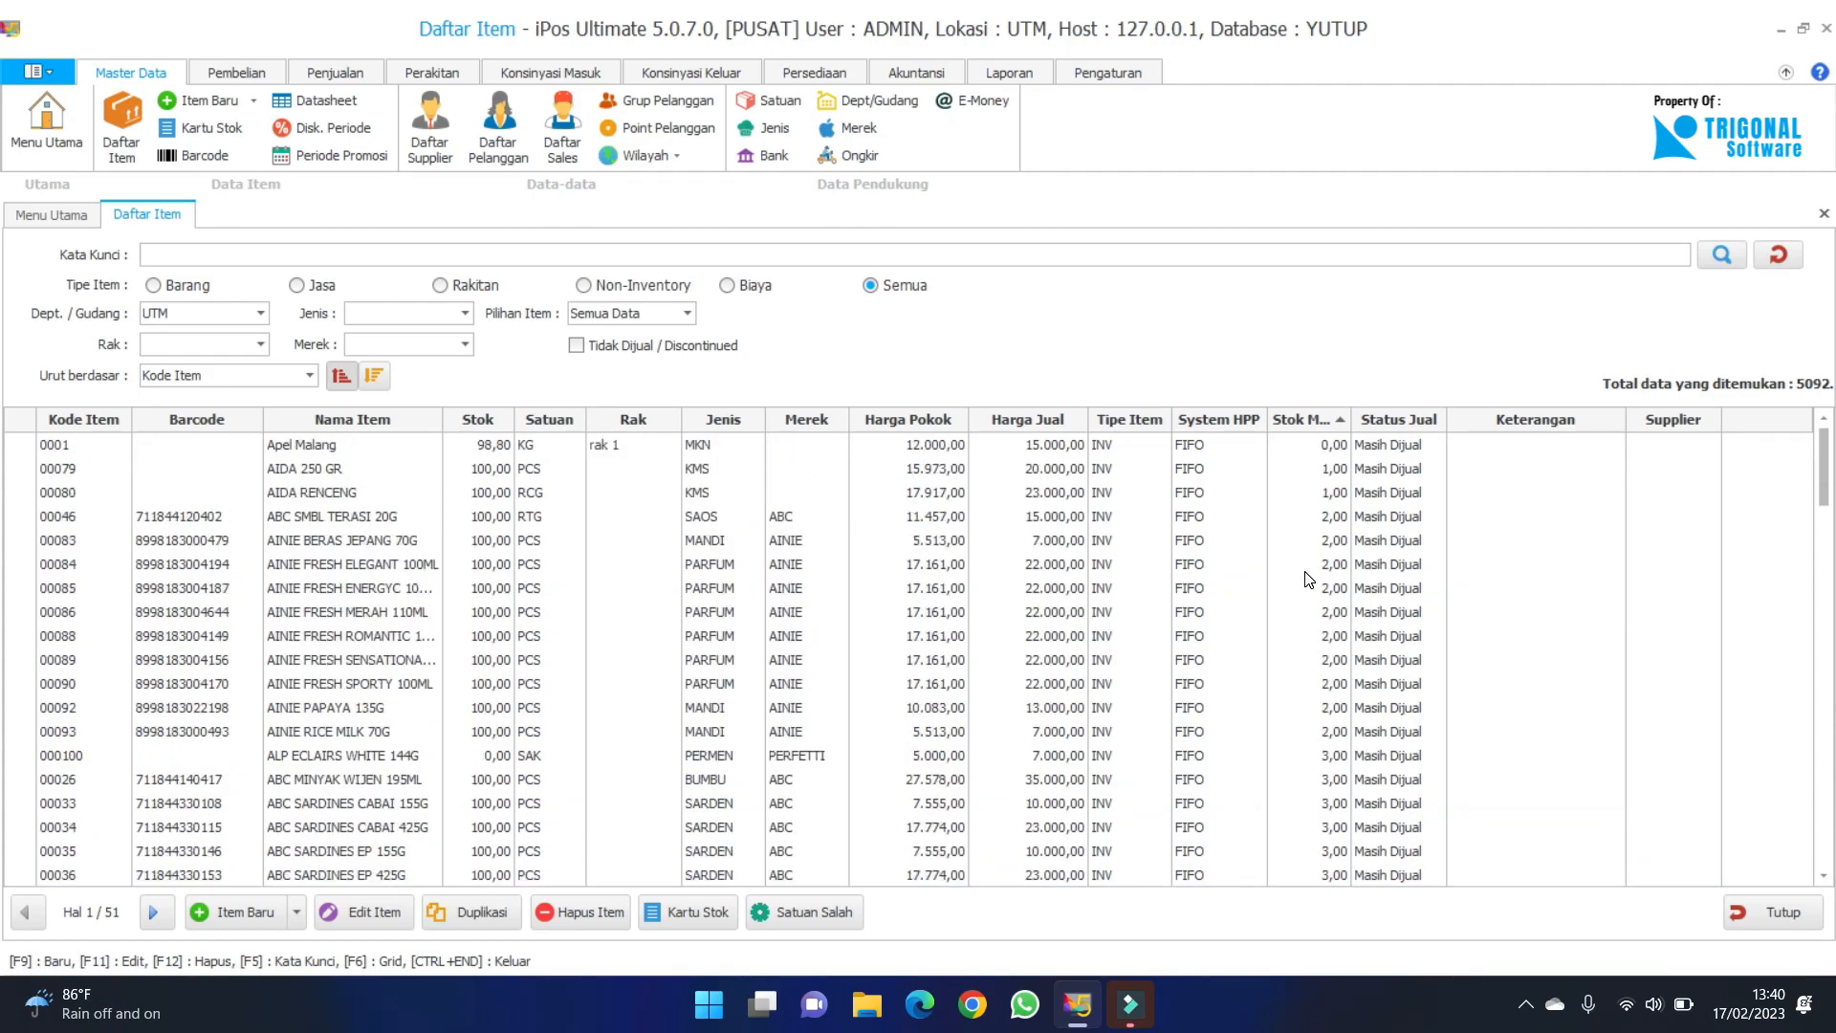
pyautogui.click(63, 421)
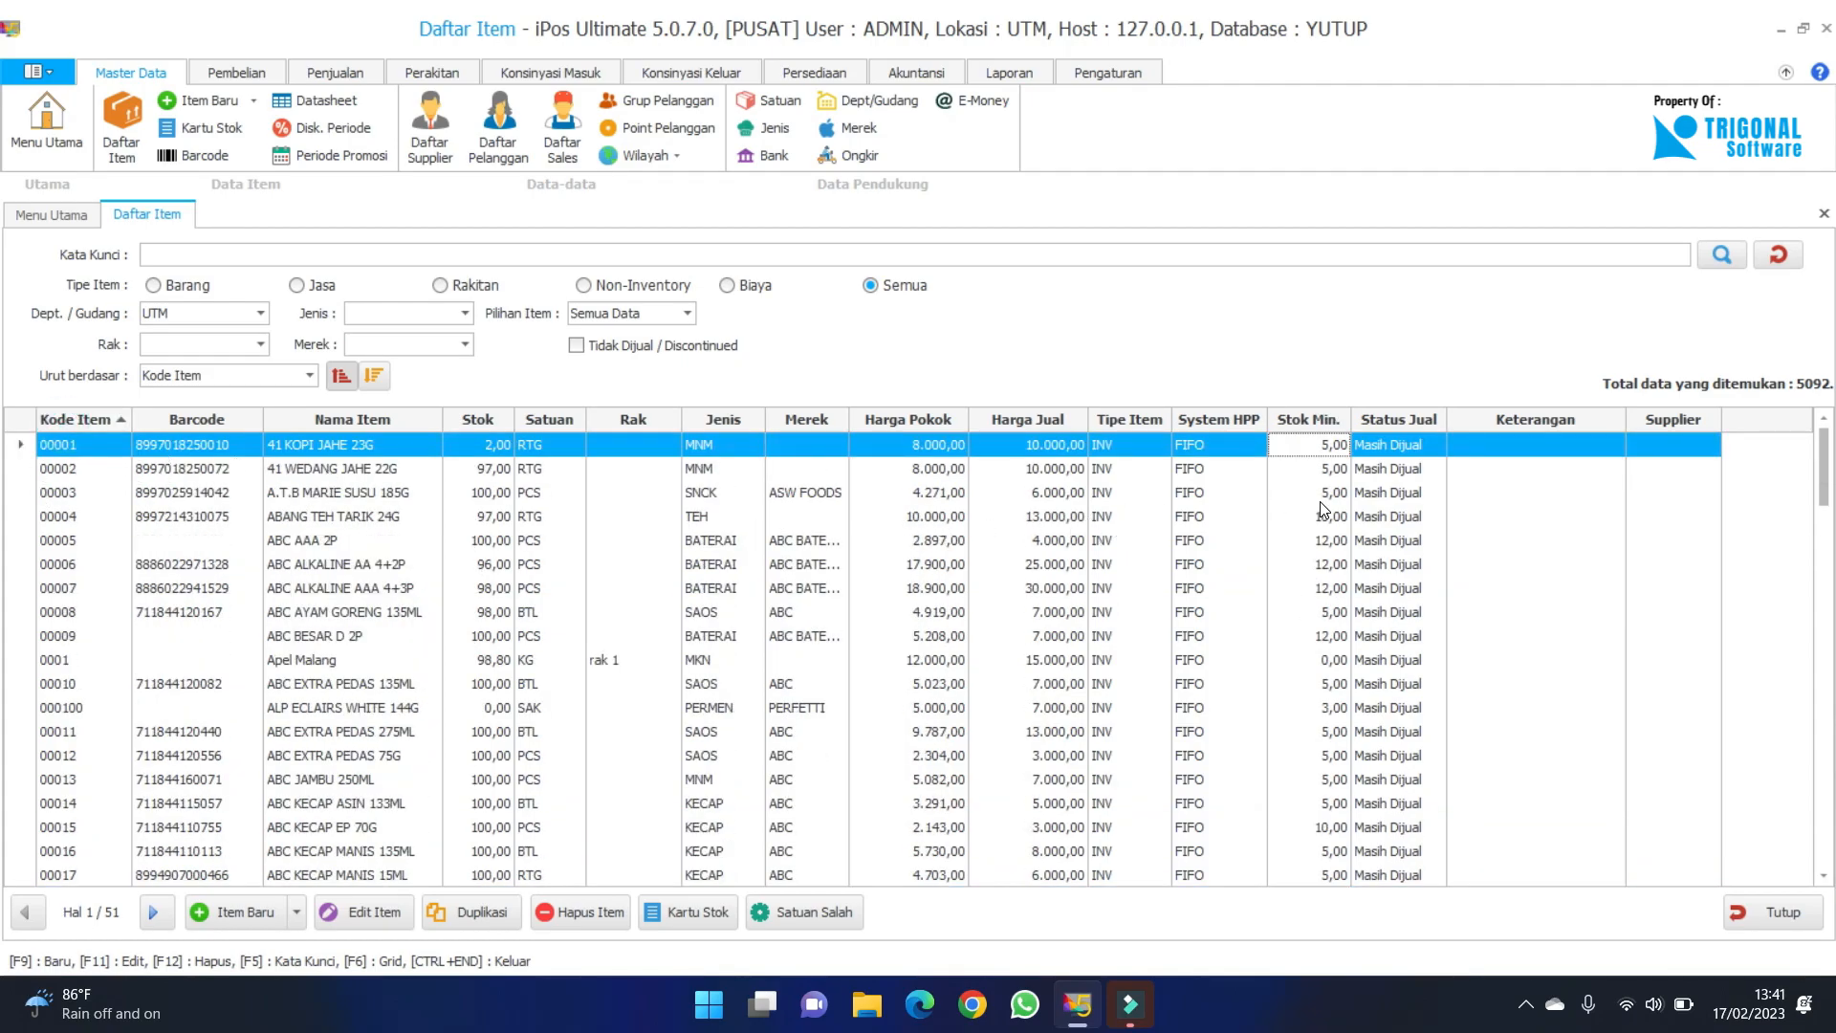
# Examine the minimum stock values set for the items in the list, starting from item 00001.
pyautogui.click(359, 444)
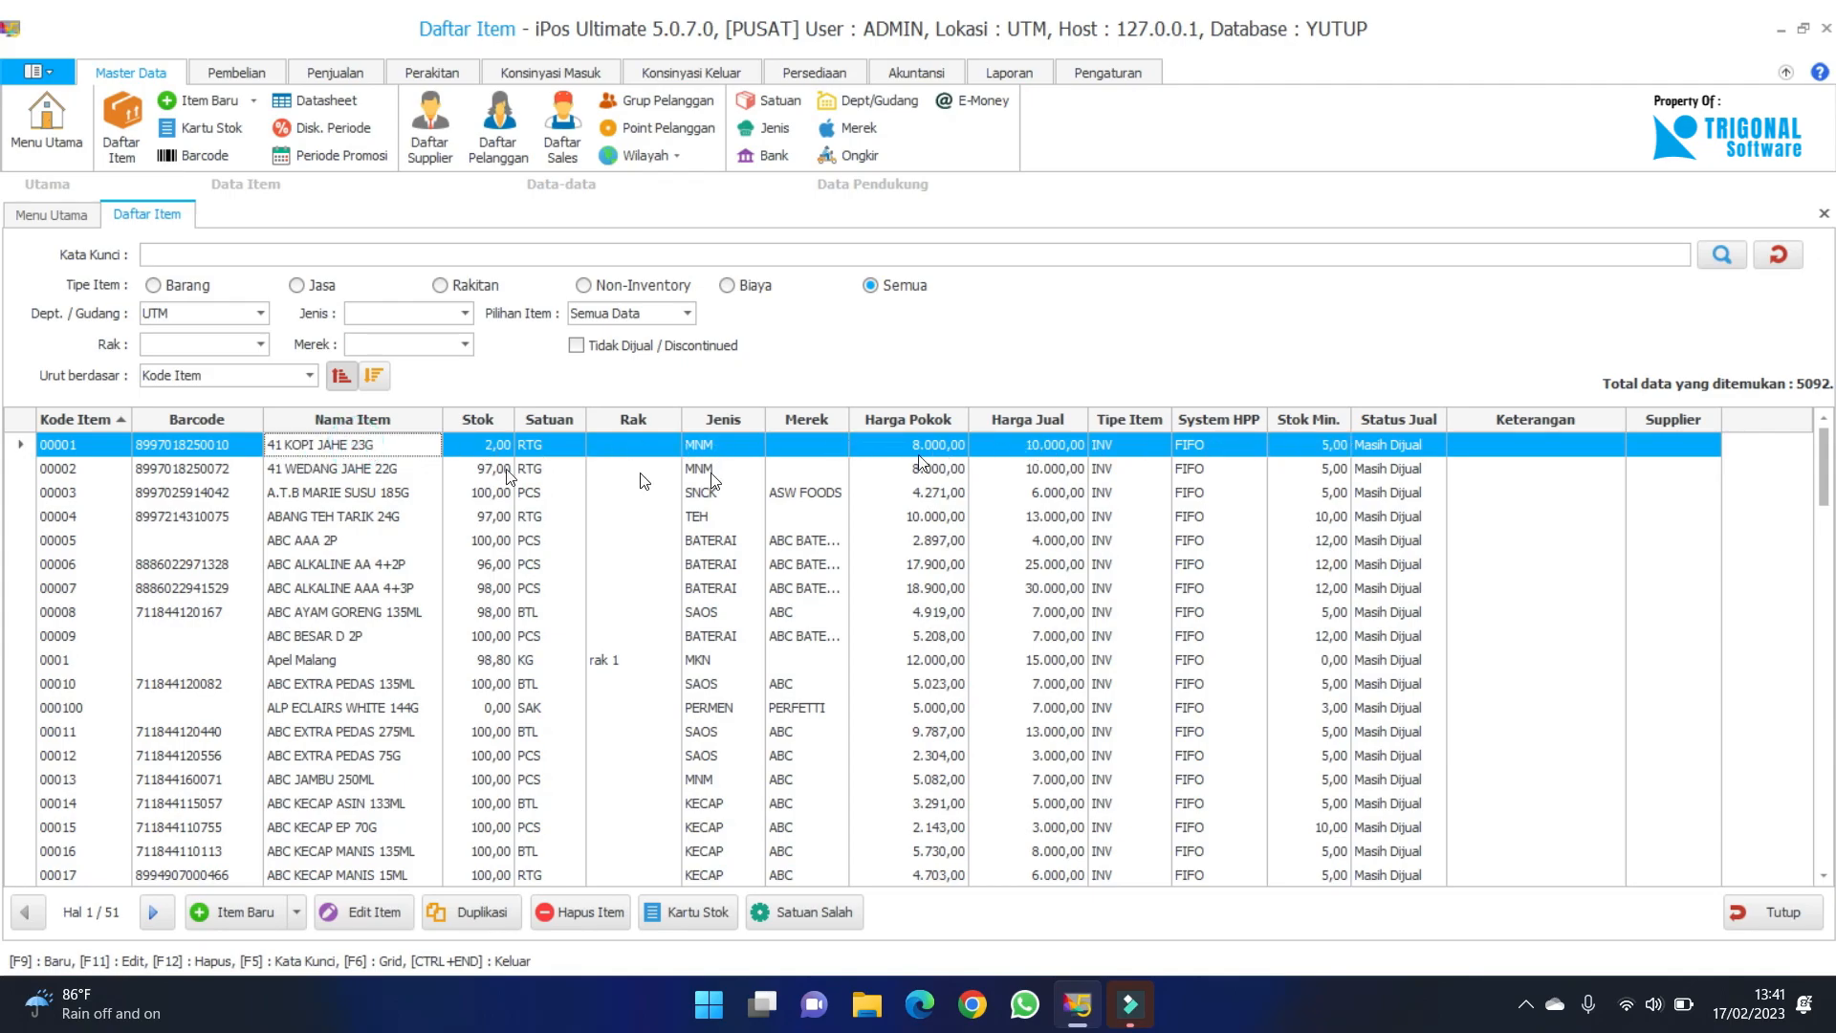
pyautogui.click(1306, 448)
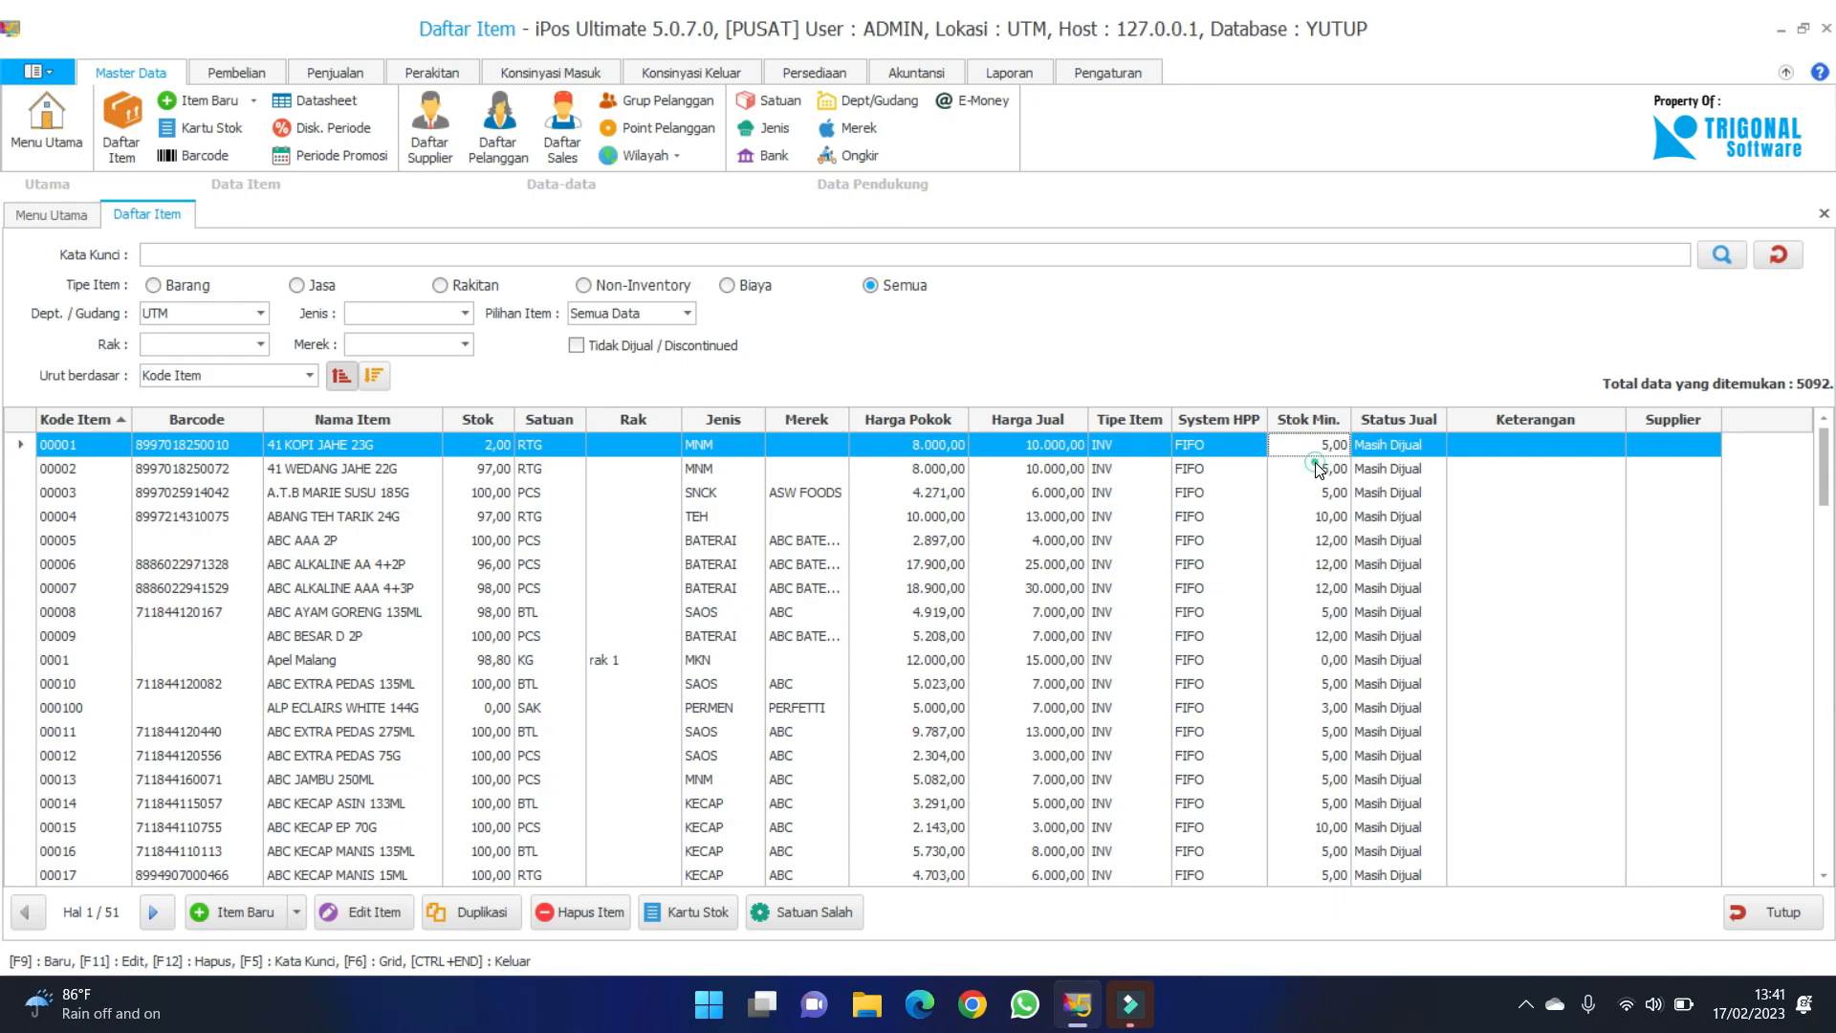
pyautogui.click(1309, 471)
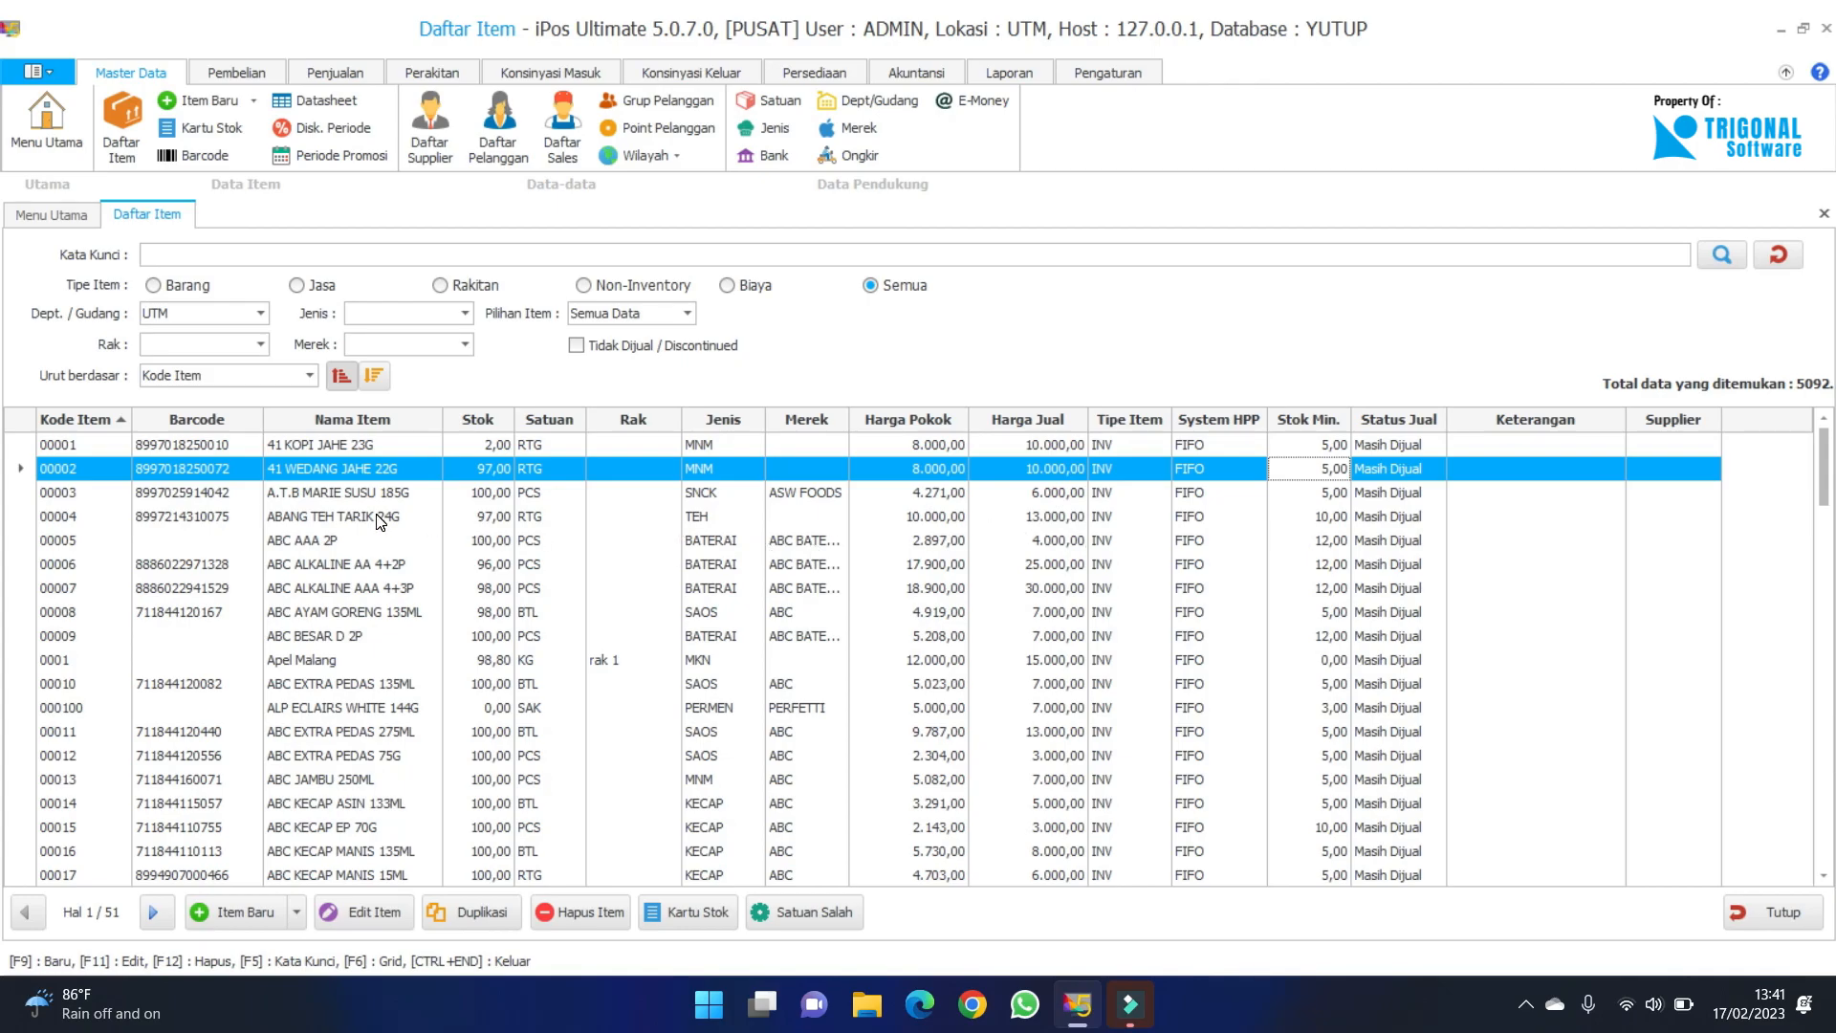
pyautogui.click(1335, 493)
pyautogui.click(1331, 540)
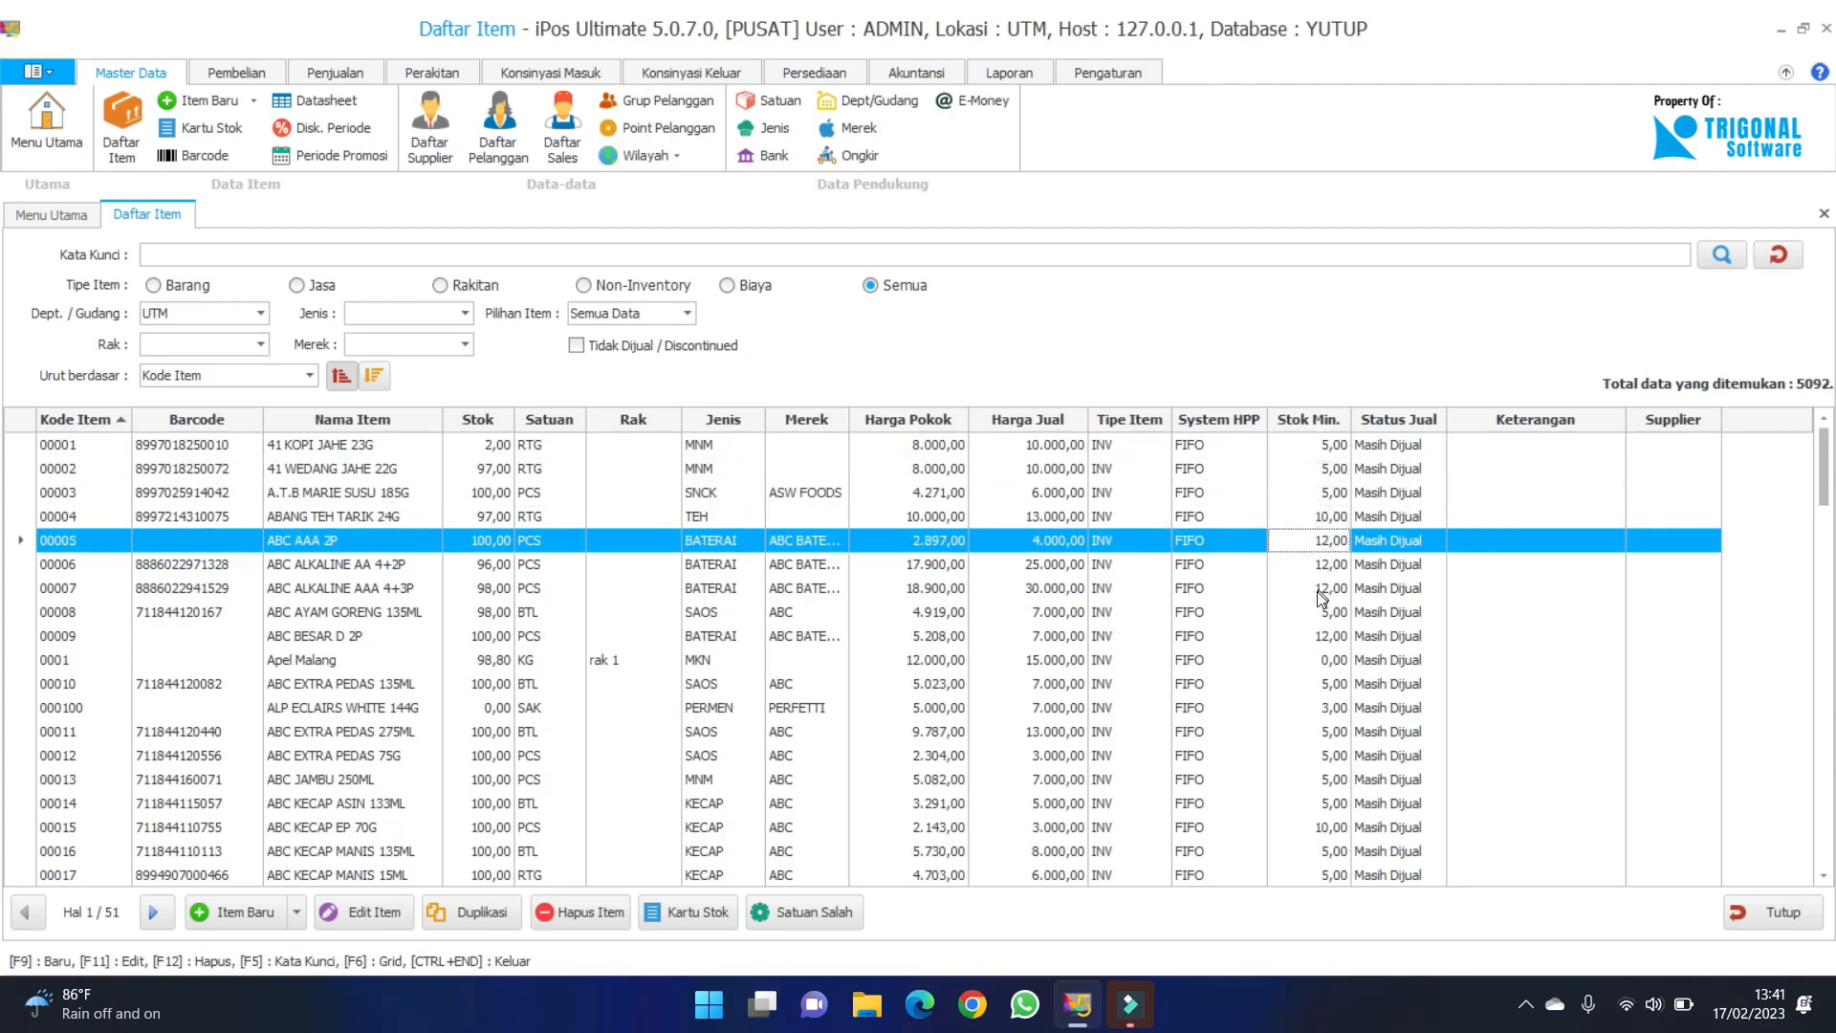
pyautogui.click(1317, 615)
pyautogui.scroll(-1, 1310, 707)
pyautogui.scroll(-10, 1308, 711)
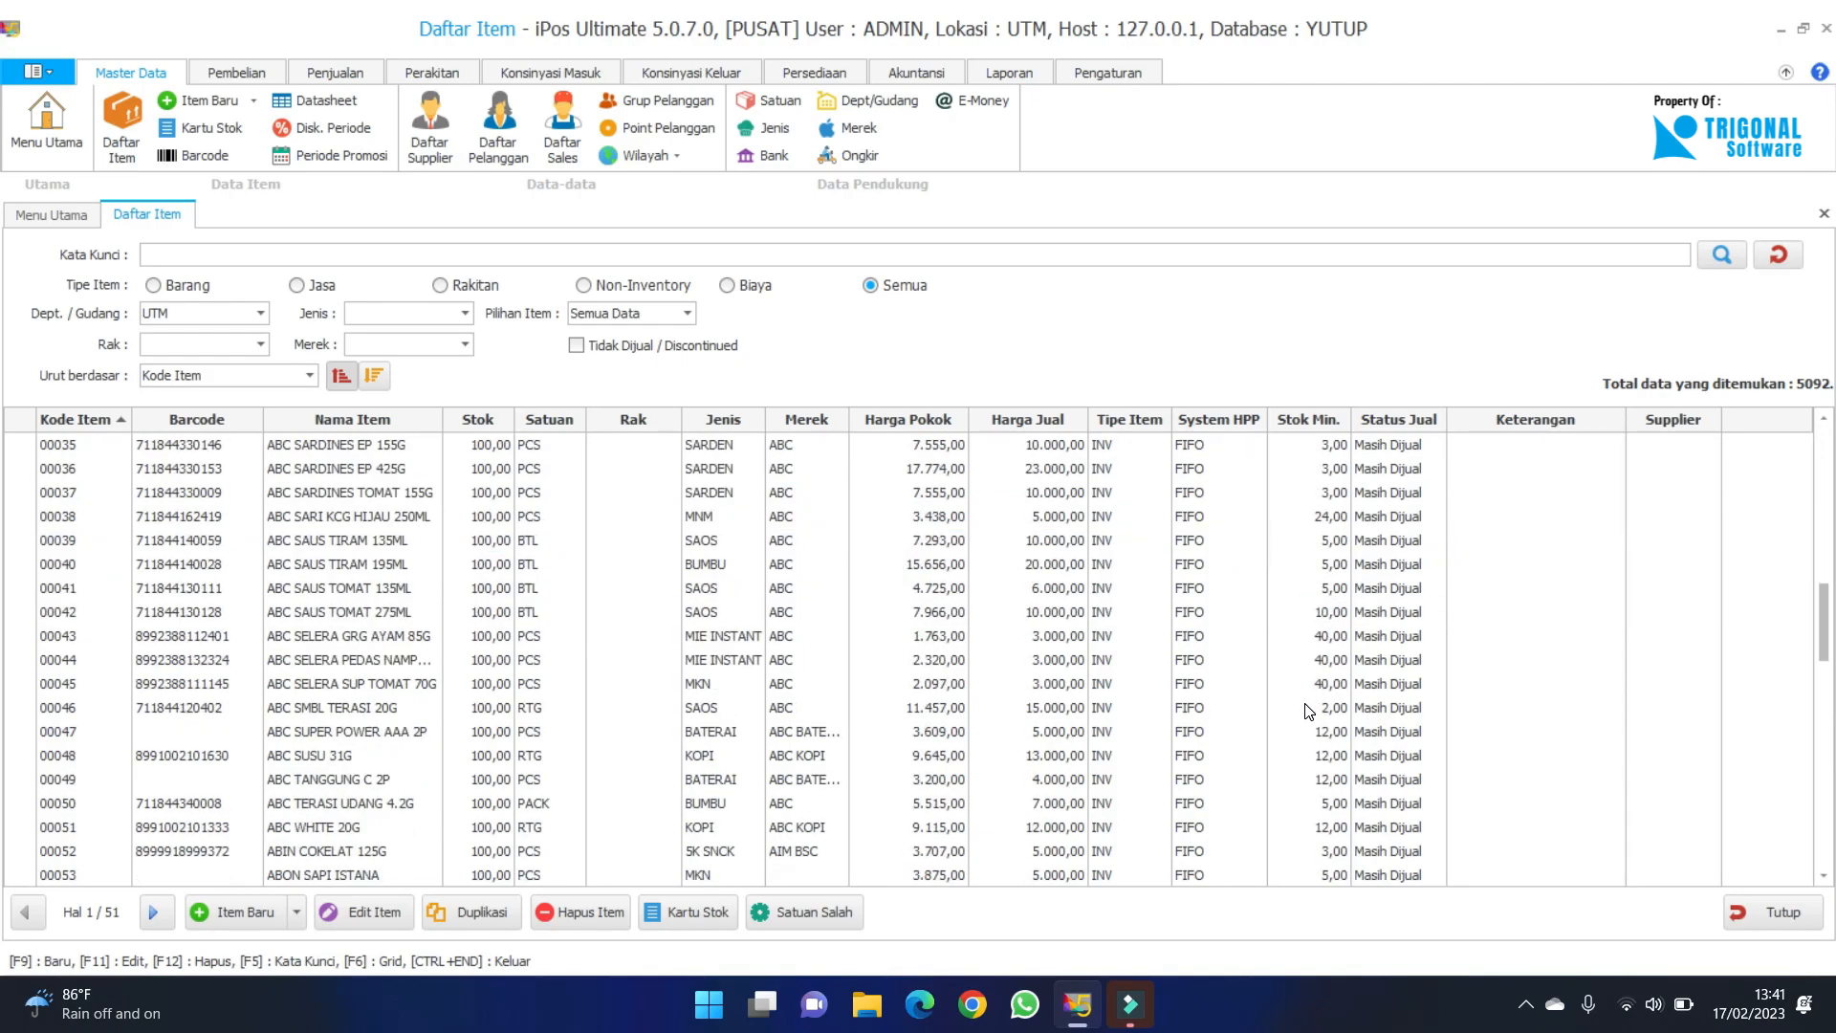
pyautogui.scroll(11, 1308, 710)
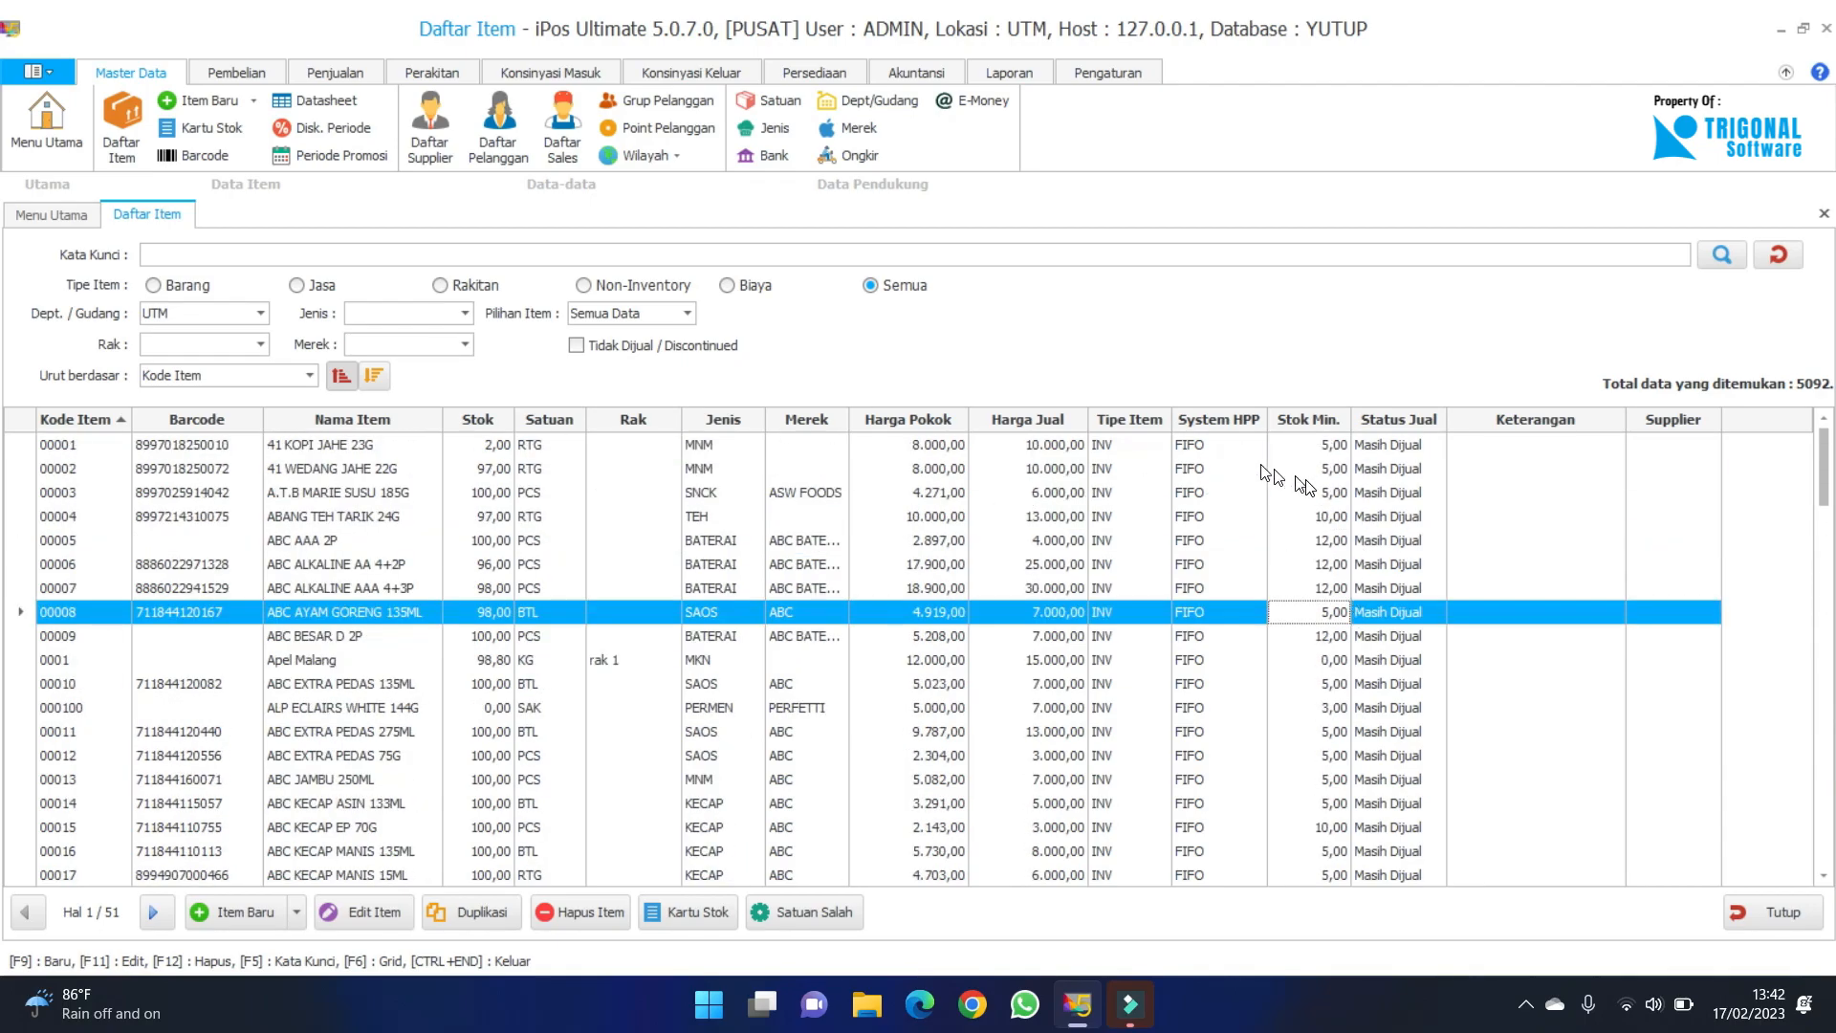
pyautogui.click(1308, 445)
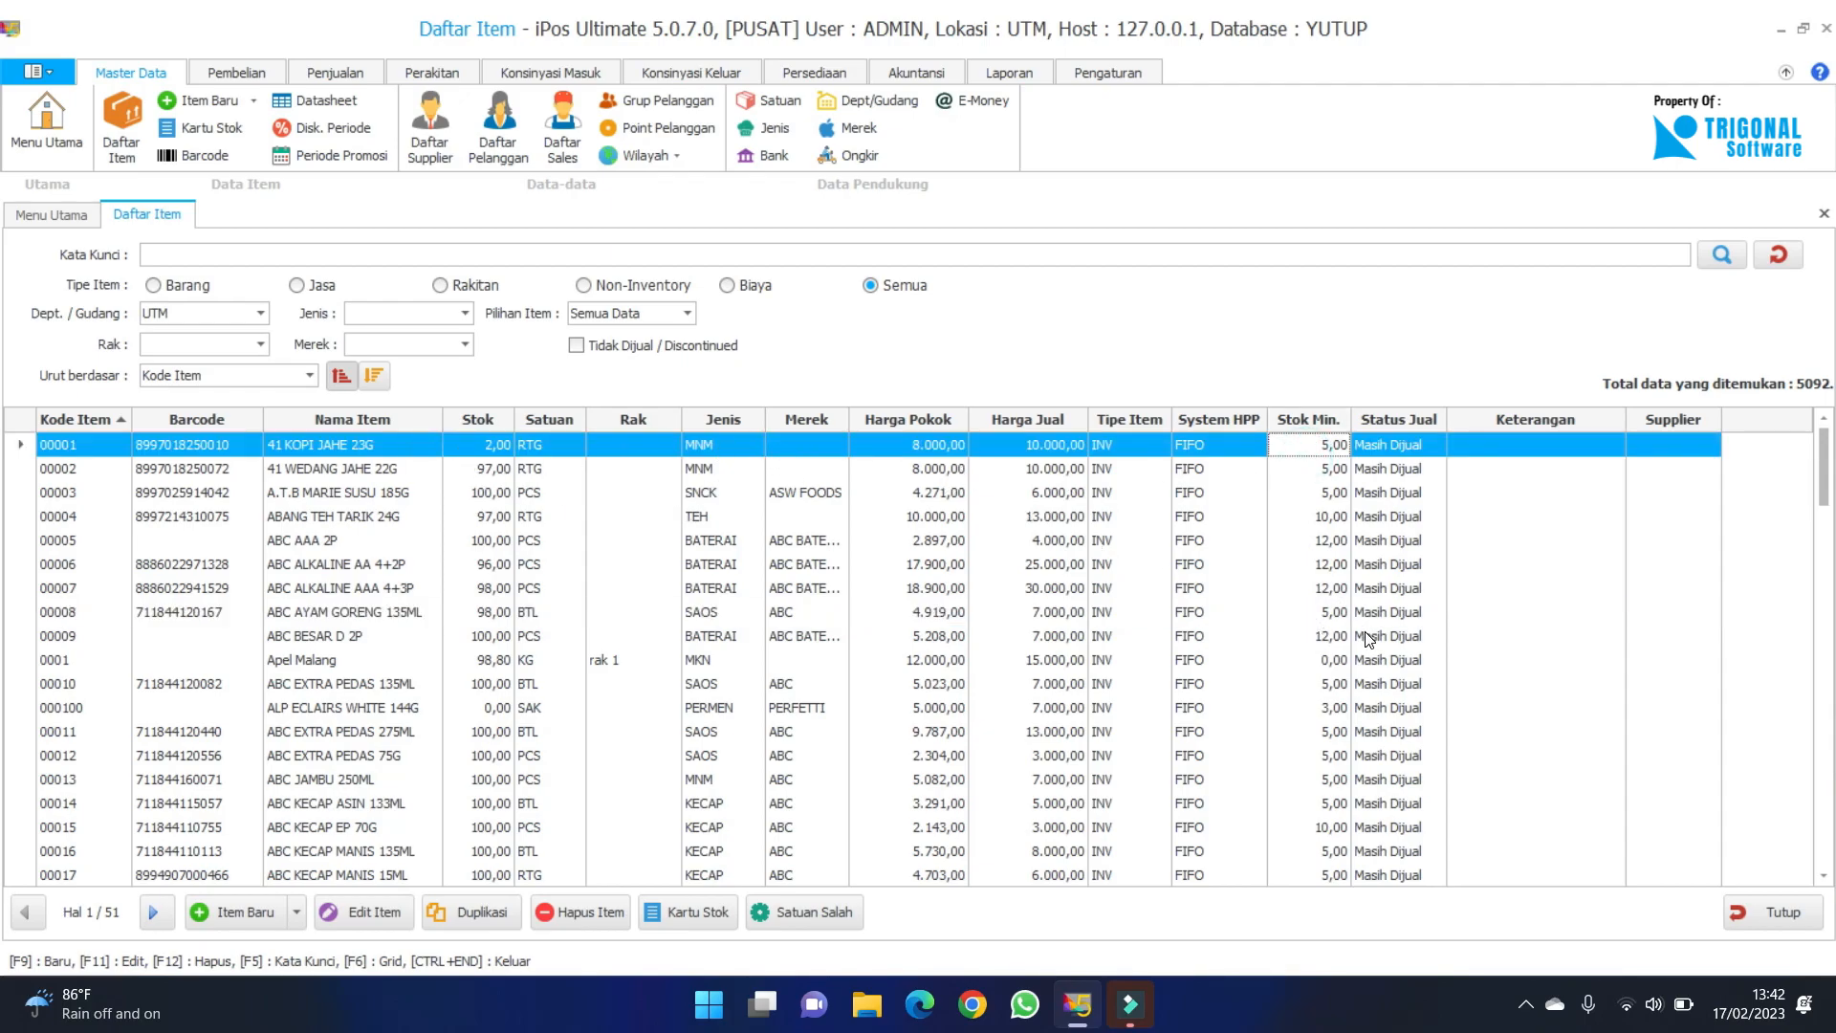
# Set the minimum stock of item 00001, 41 KOPI JAHE 23G, to 10, save the item and return to the list.
pyautogui.click(359, 445)
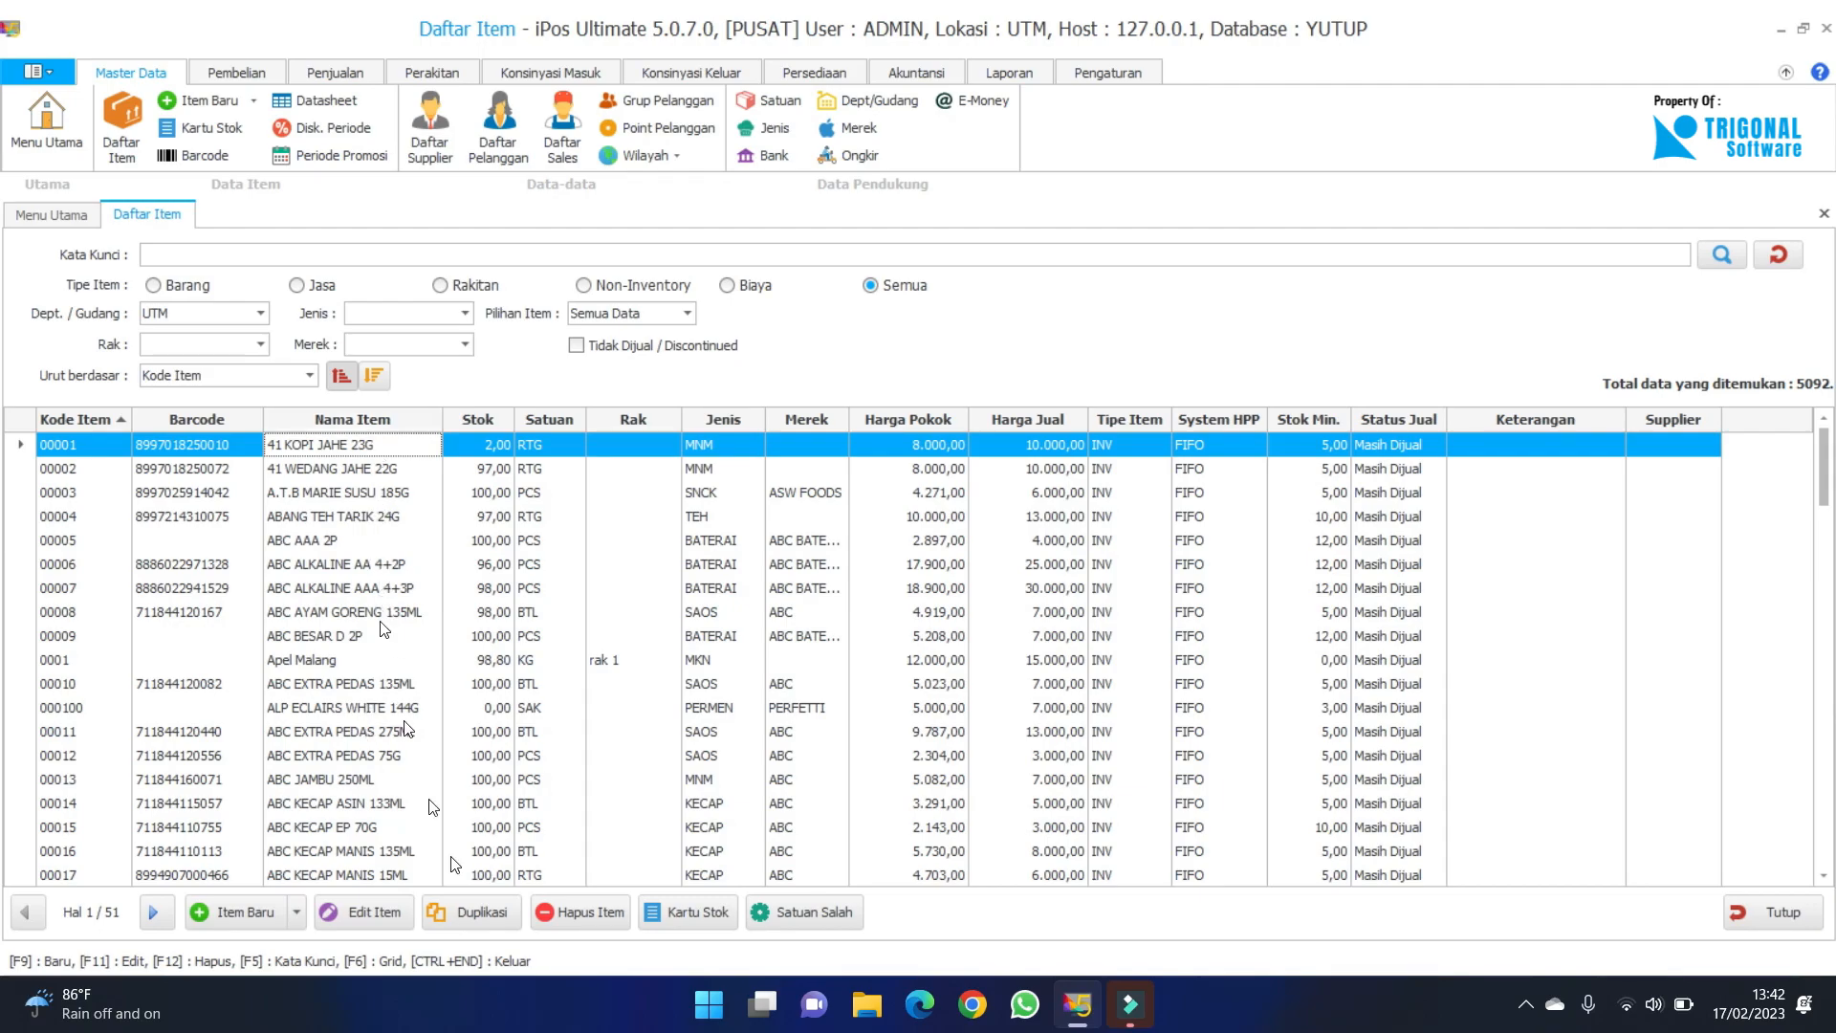
pyautogui.click(365, 918)
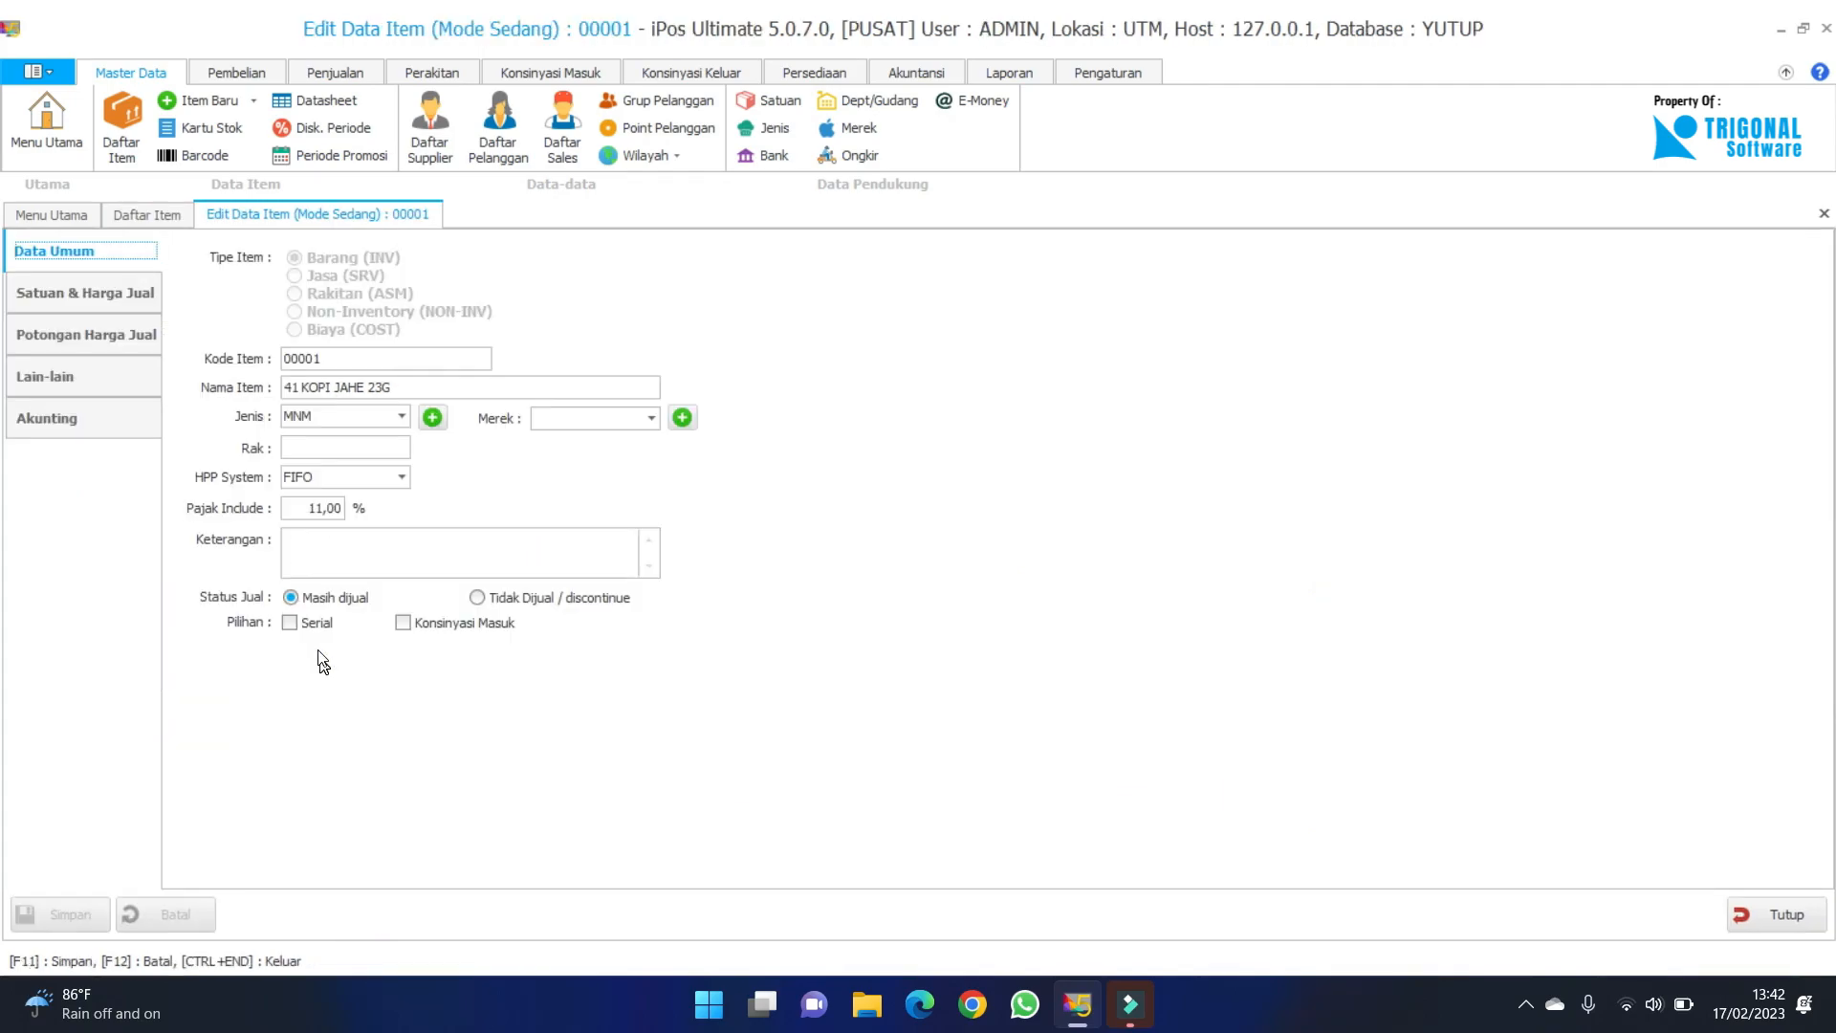
pyautogui.click(38, 381)
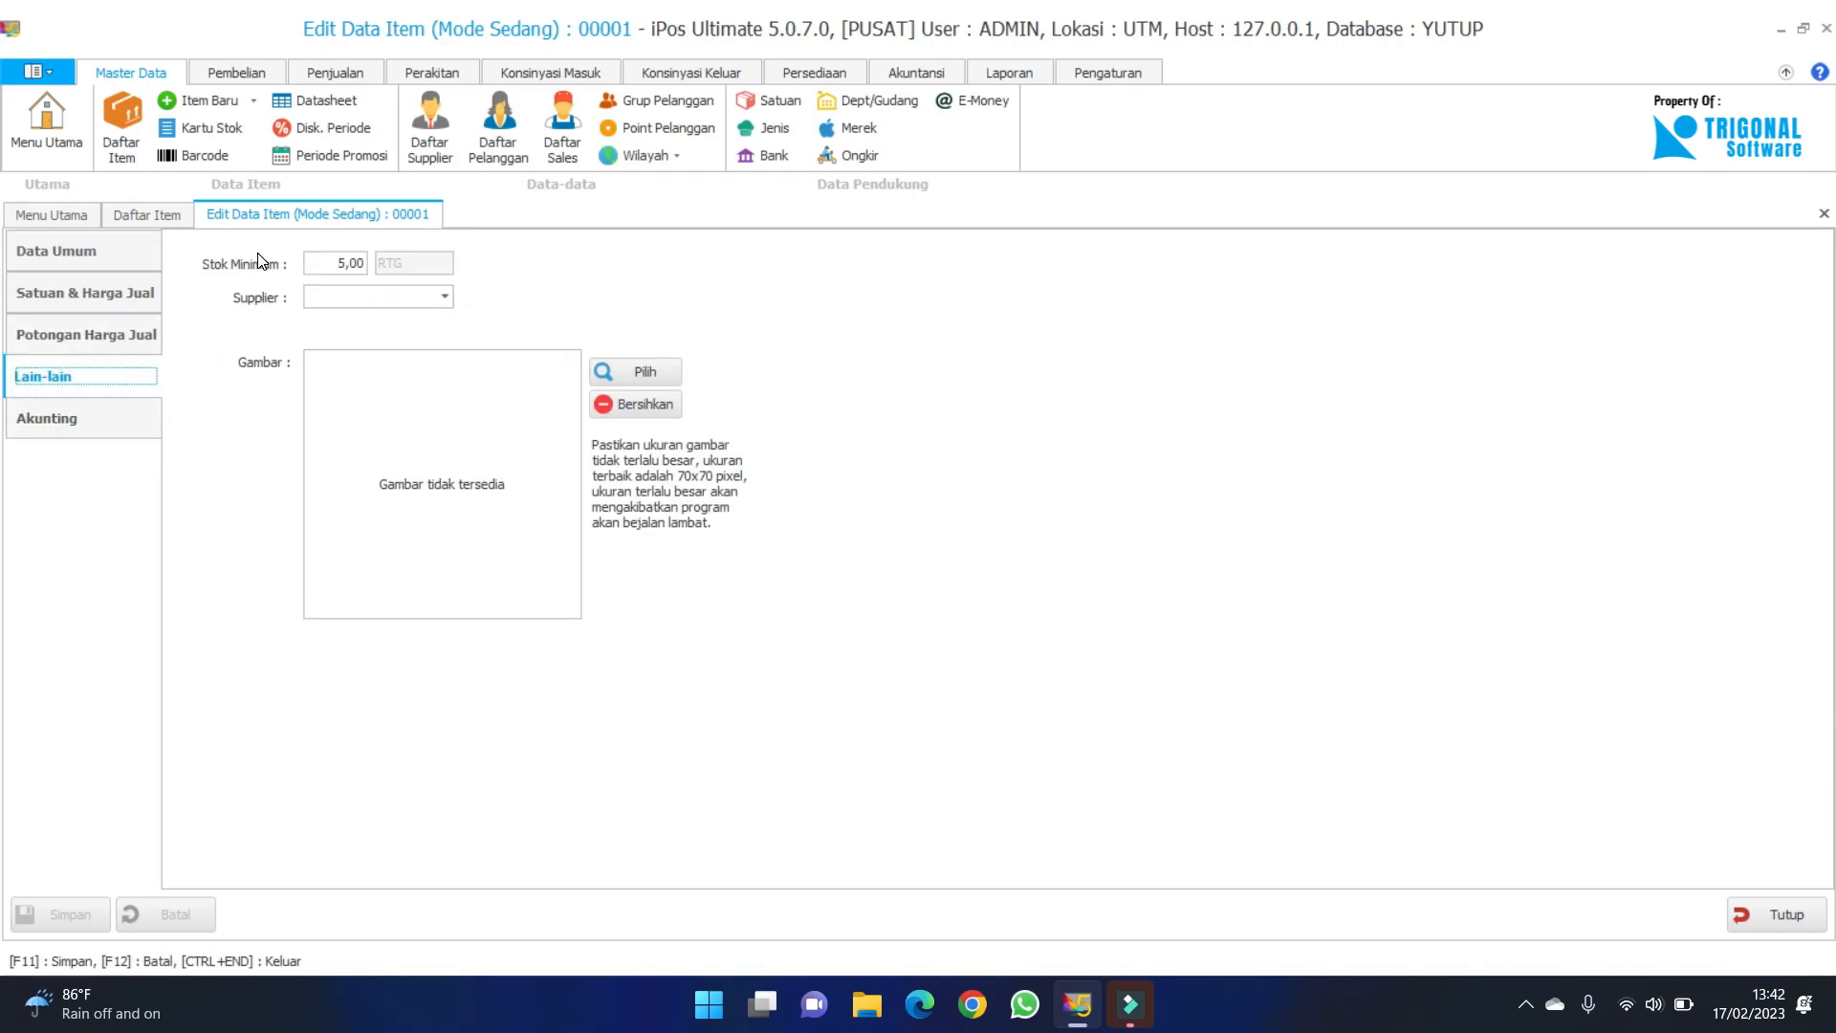
pyautogui.click(332, 262)
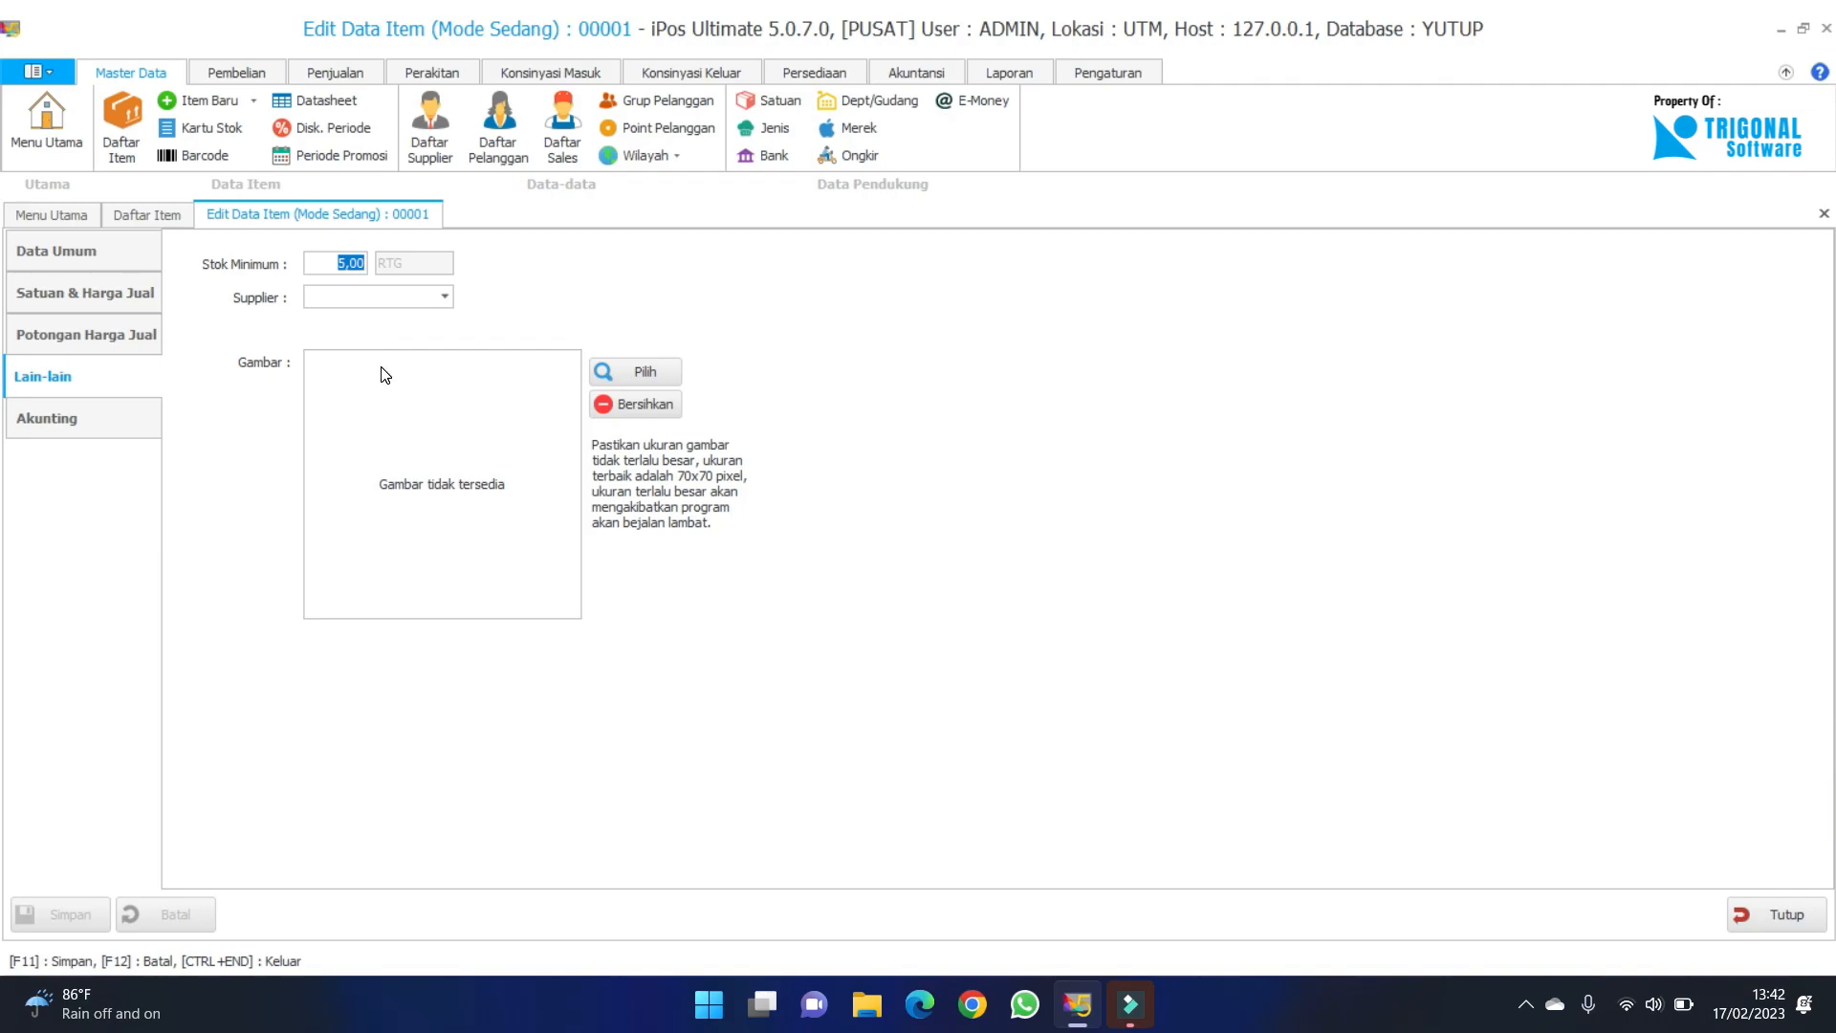
pyautogui.write('10')
pyautogui.click(54, 908)
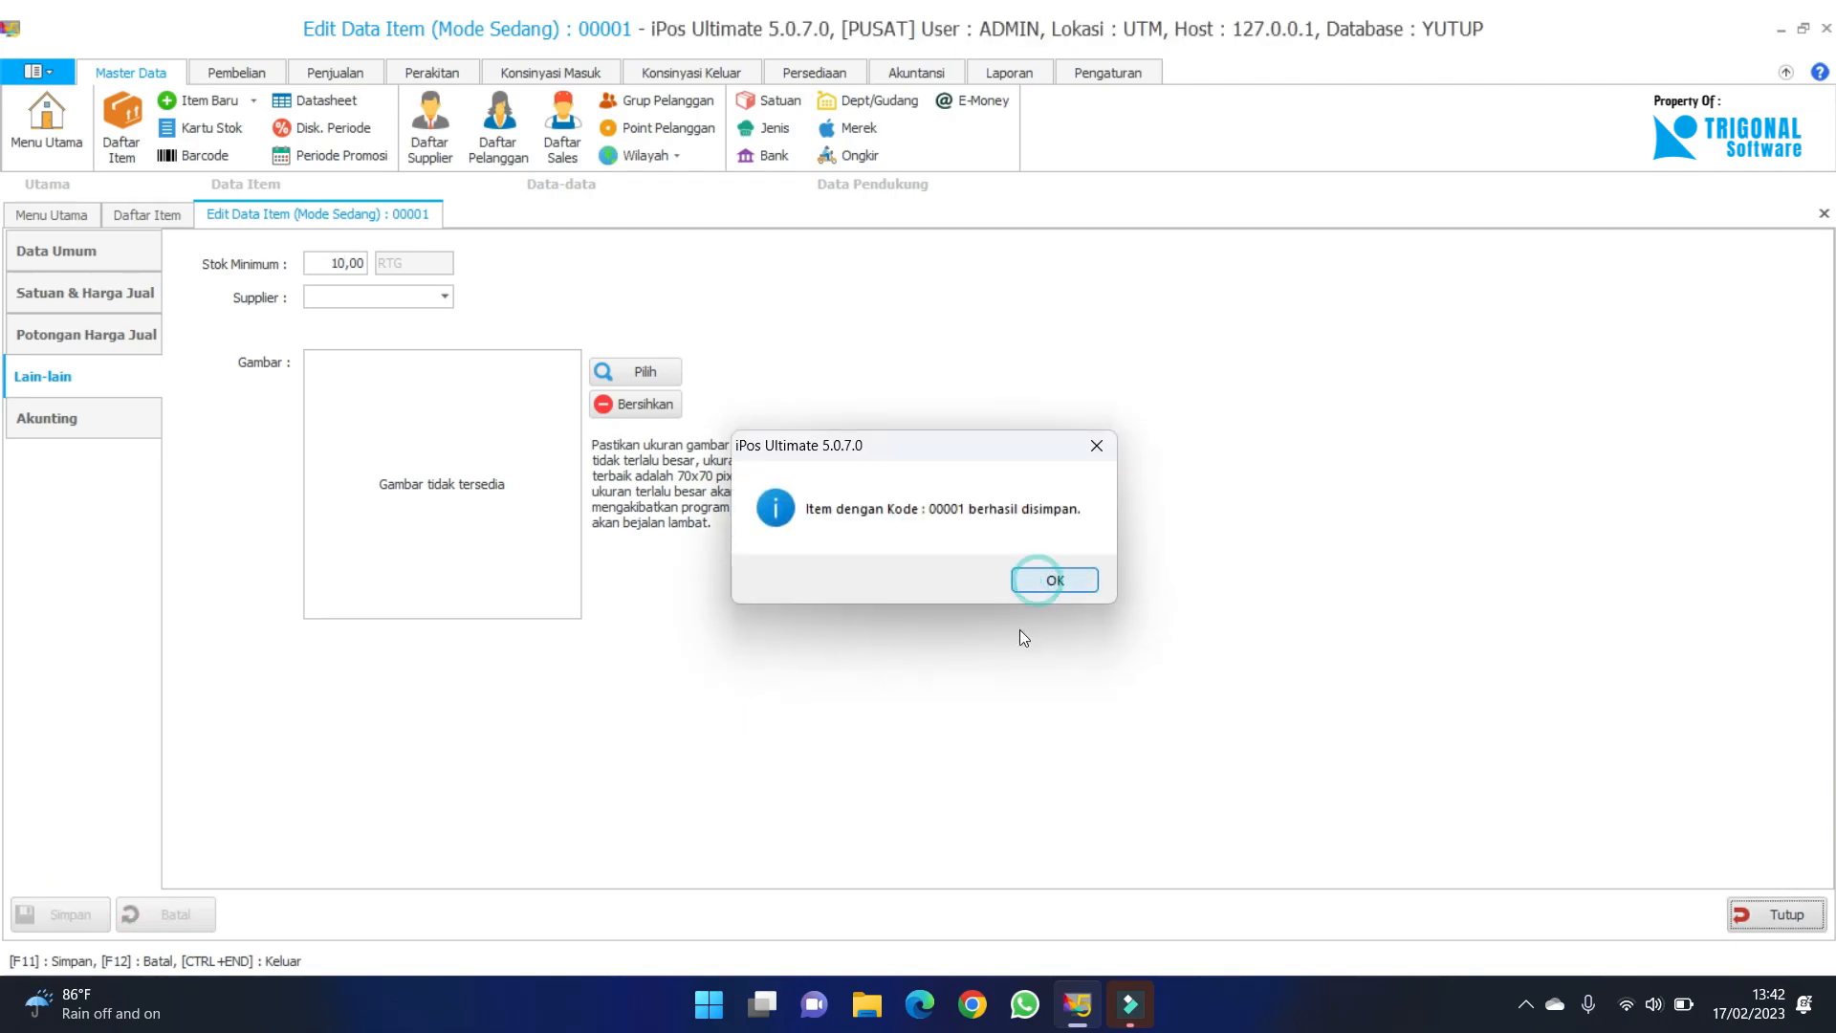
pyautogui.click(1736, 911)
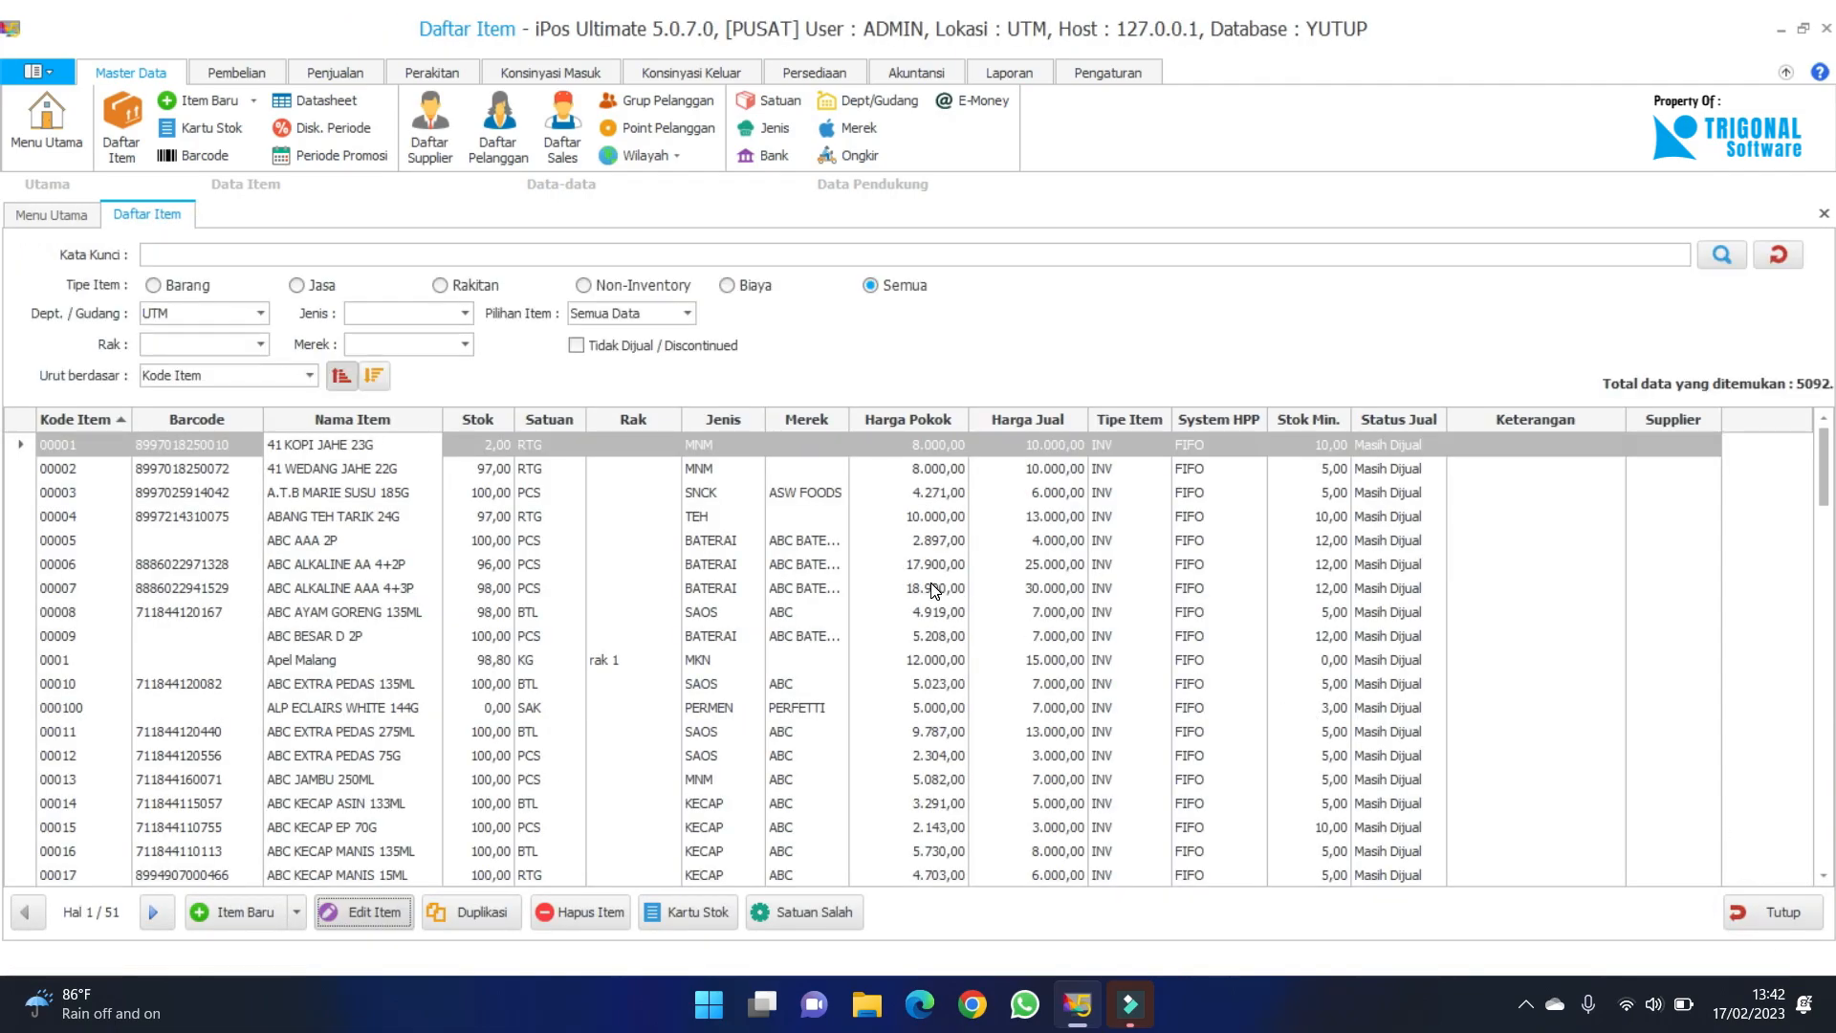
# Compare the Stok and Stok Min. values of item 00001 in the item list.
pyautogui.click(384, 447)
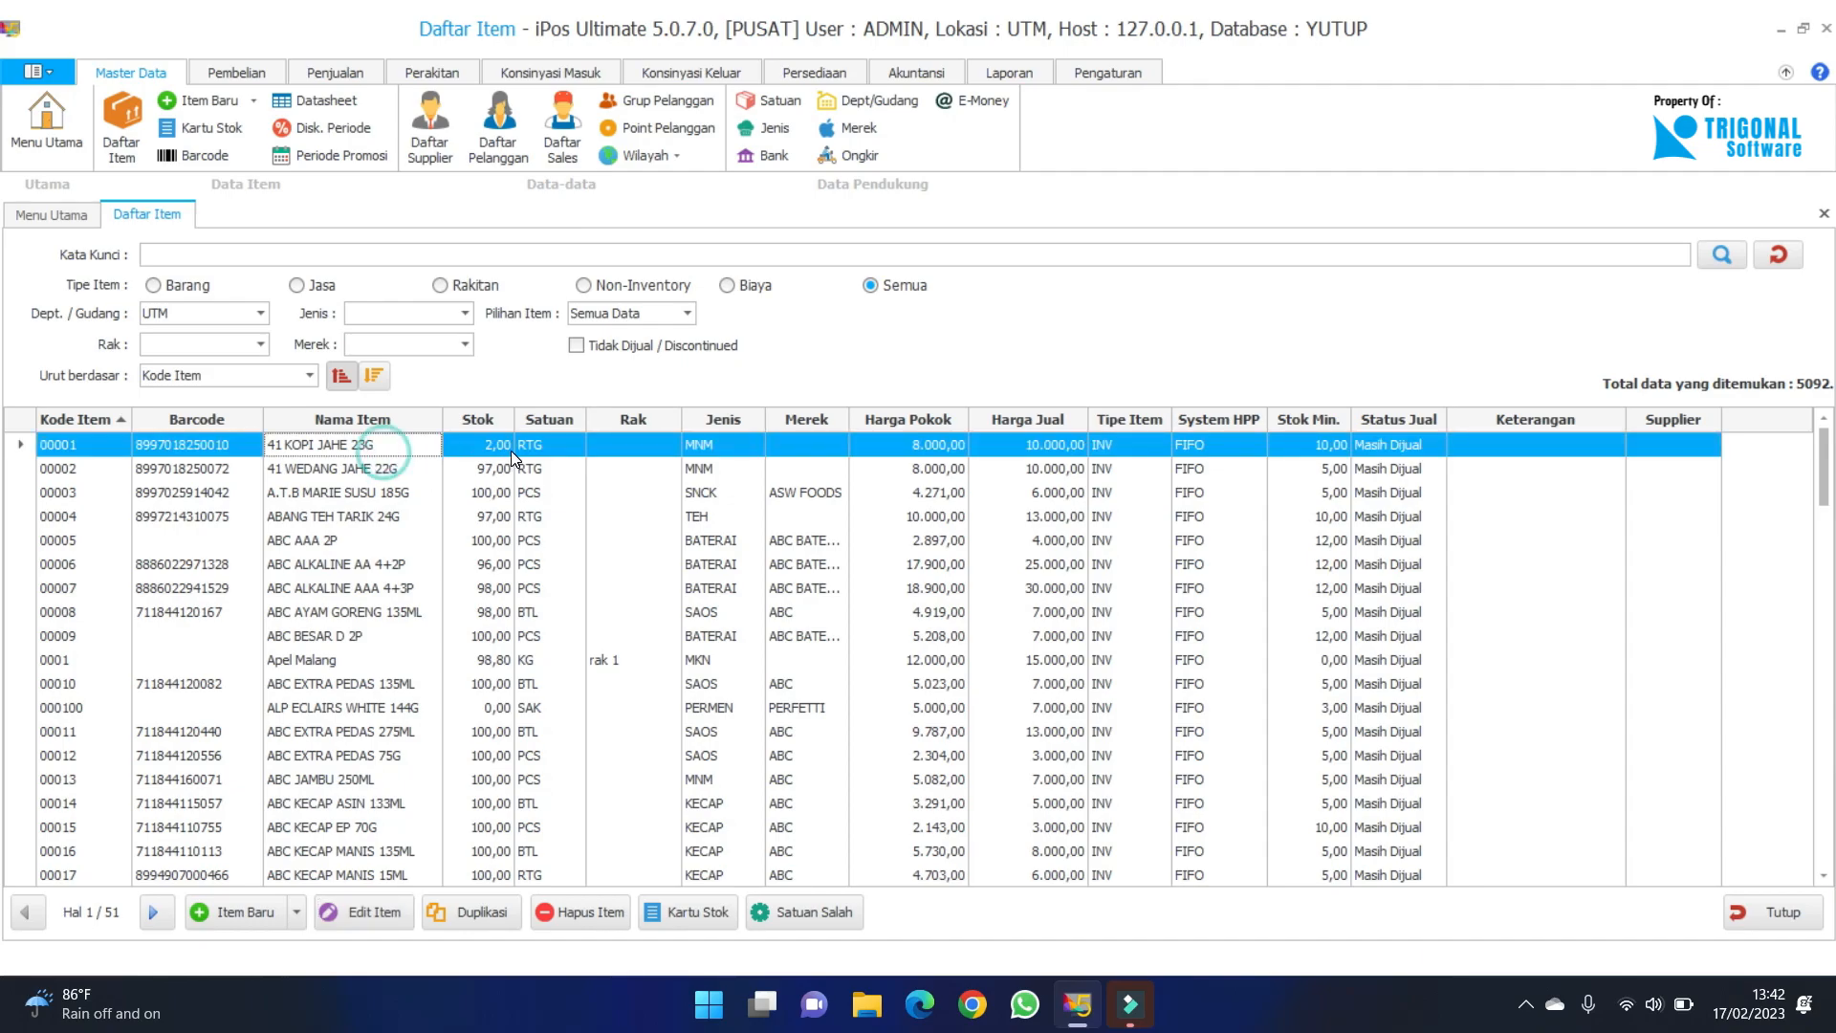
pyautogui.click(488, 446)
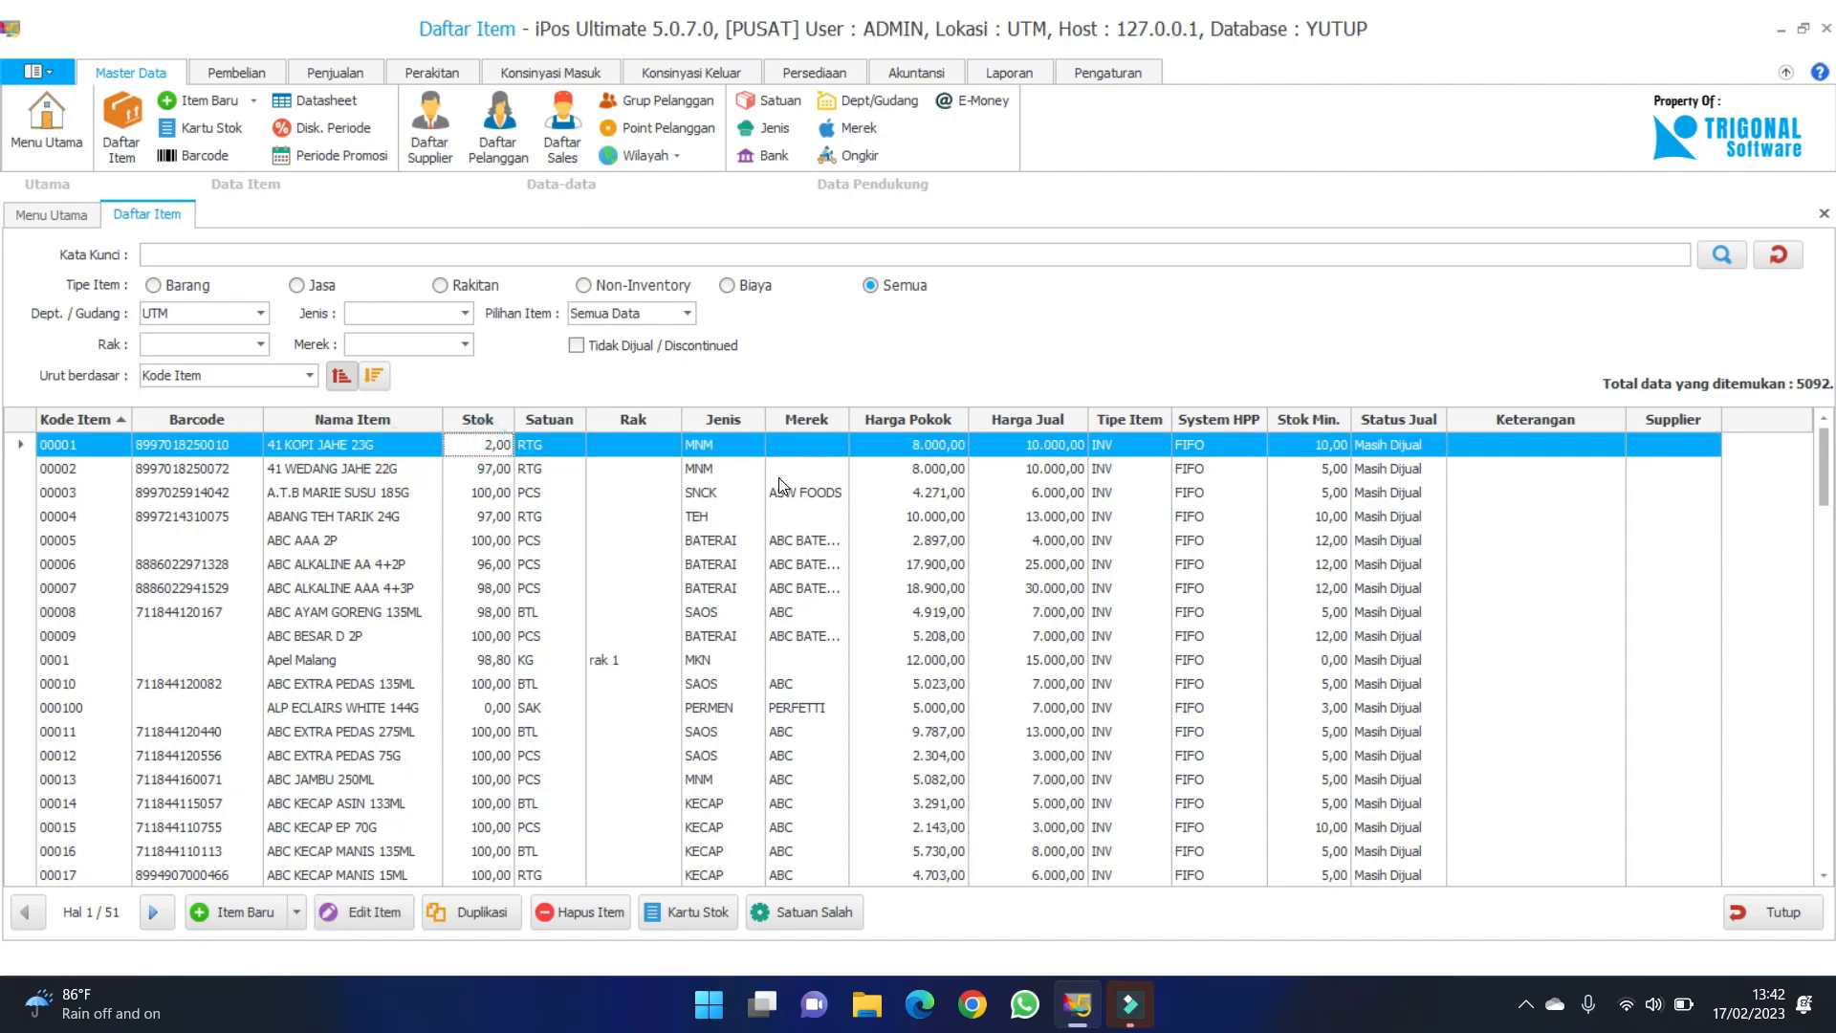
pyautogui.click(1328, 445)
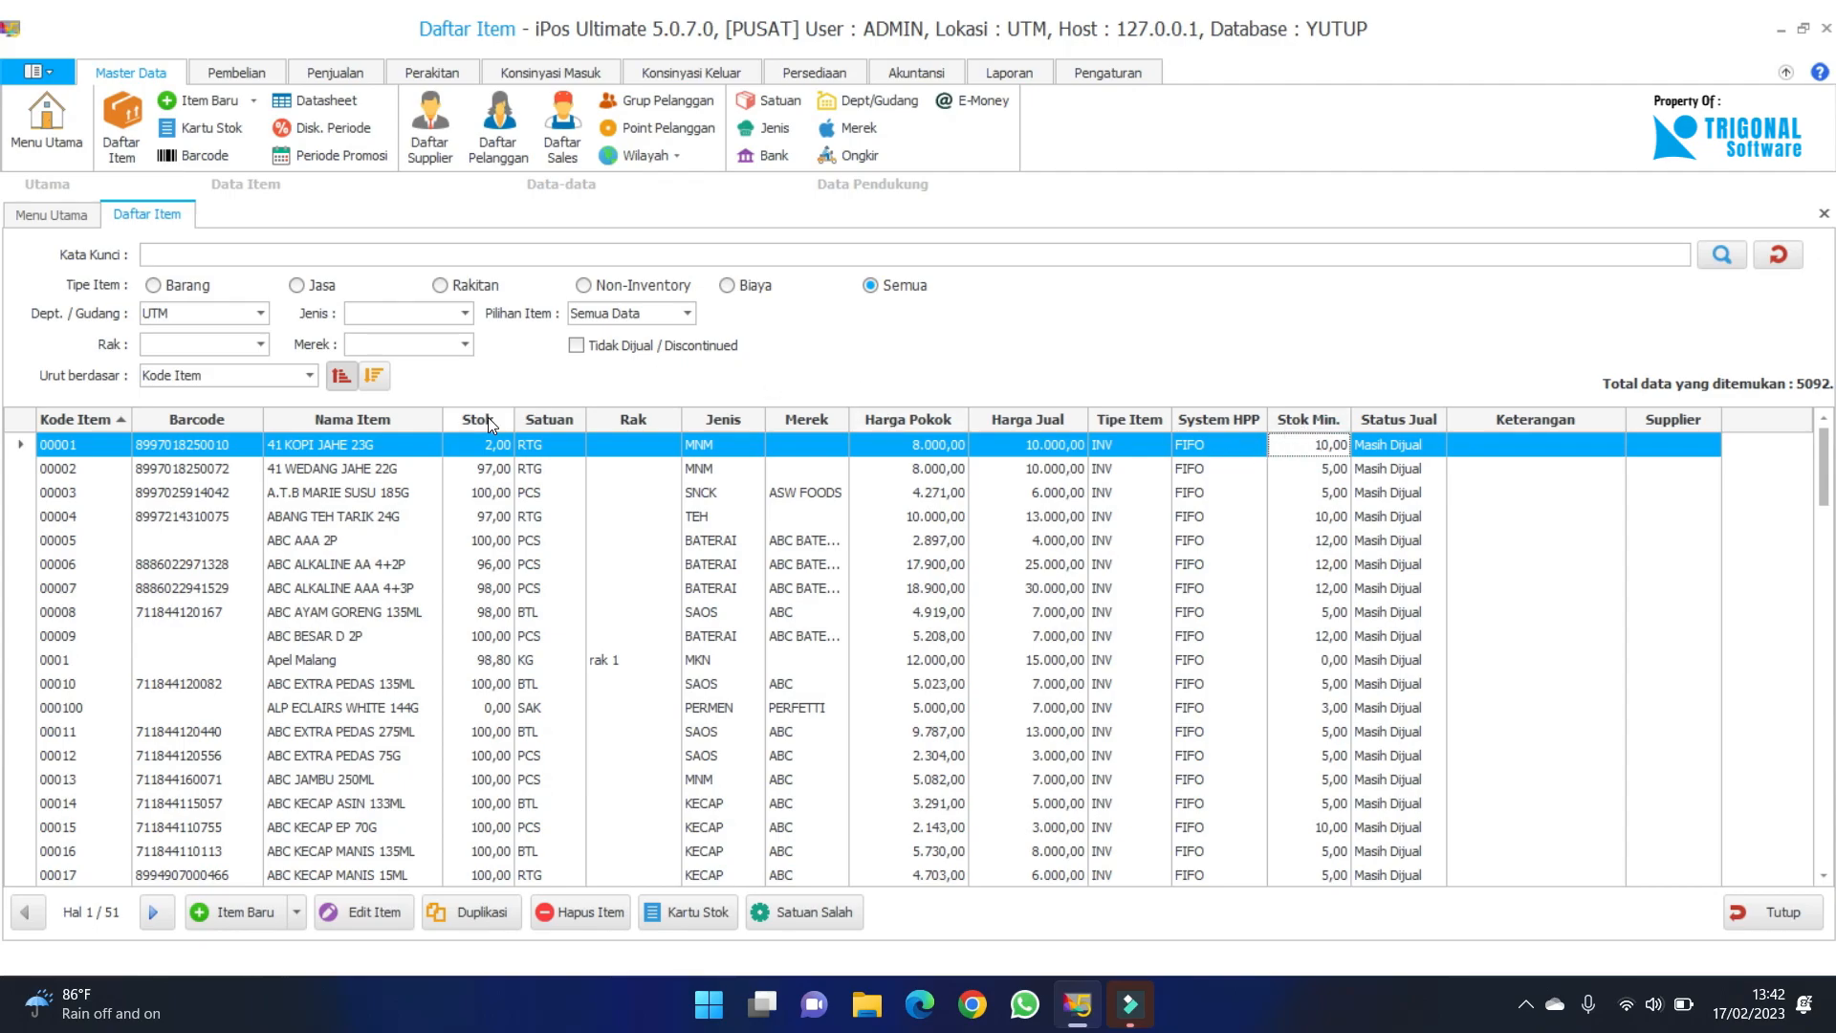
# Open the cashier sales list (Daftar Penjualan Kasir) and start a new cashier transaction.
pyautogui.click(347, 74)
pyautogui.click(212, 148)
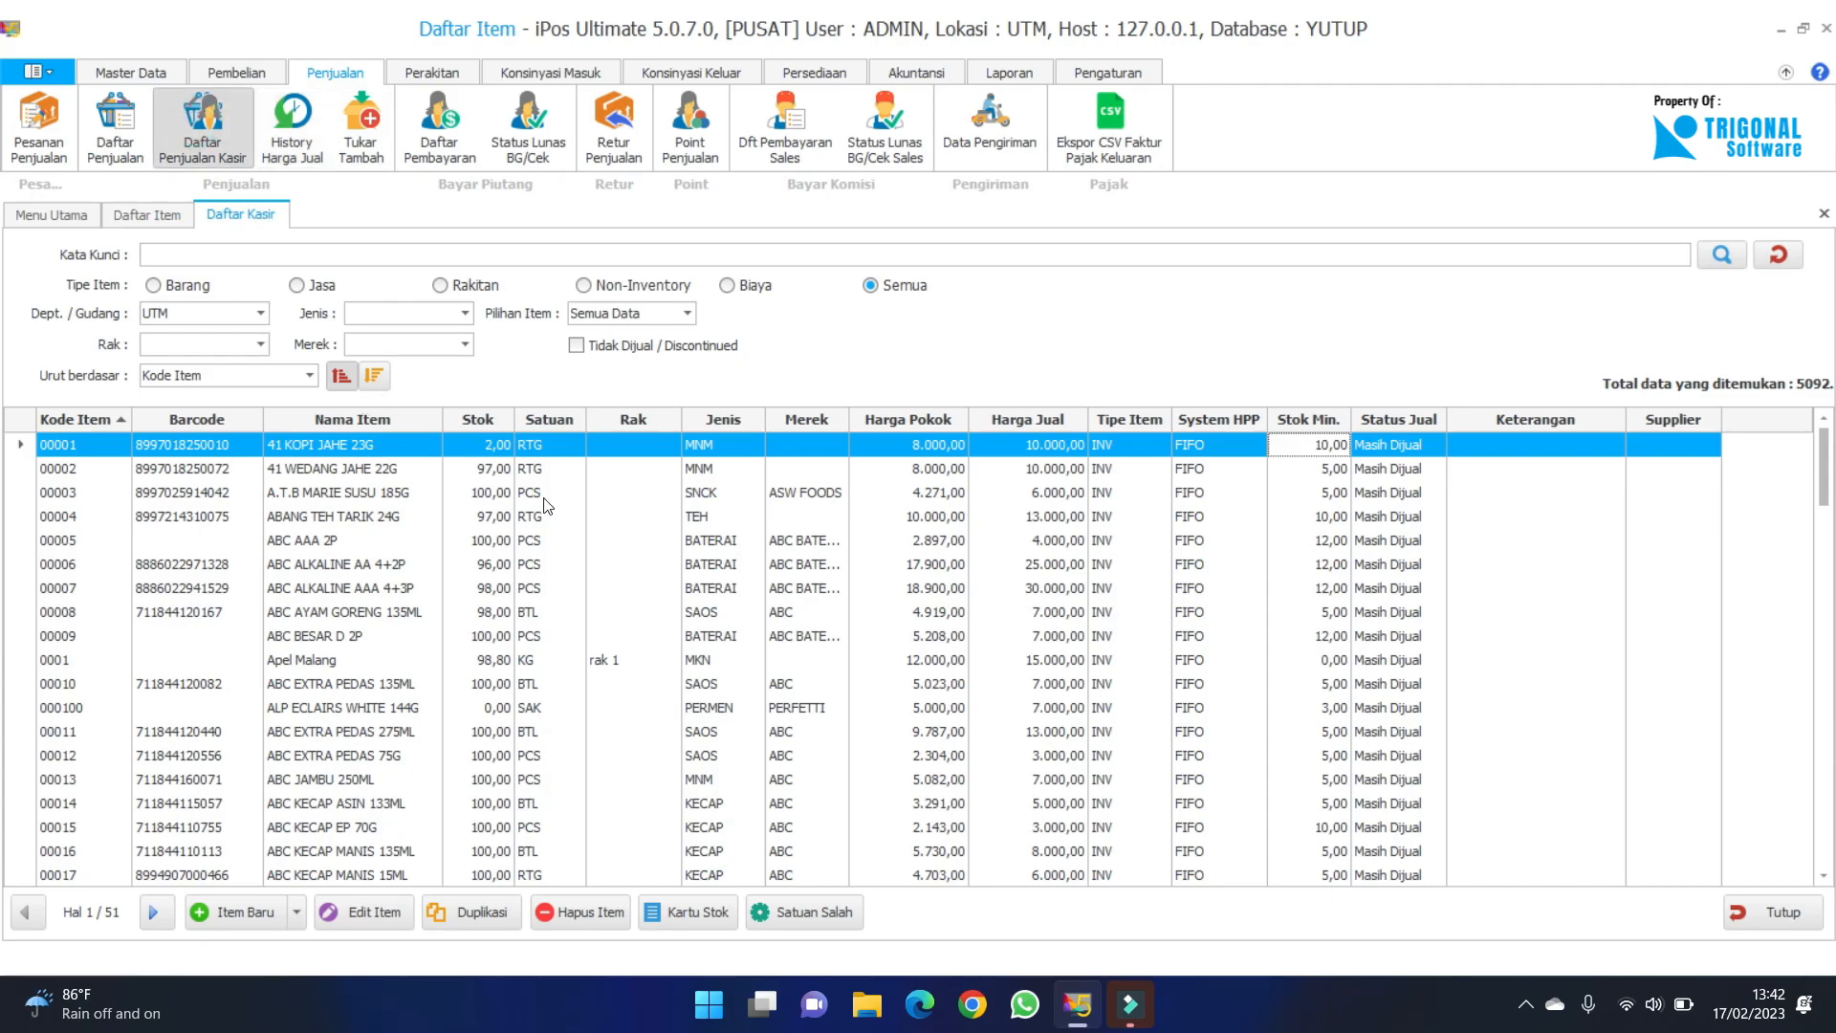
pyautogui.click(254, 914)
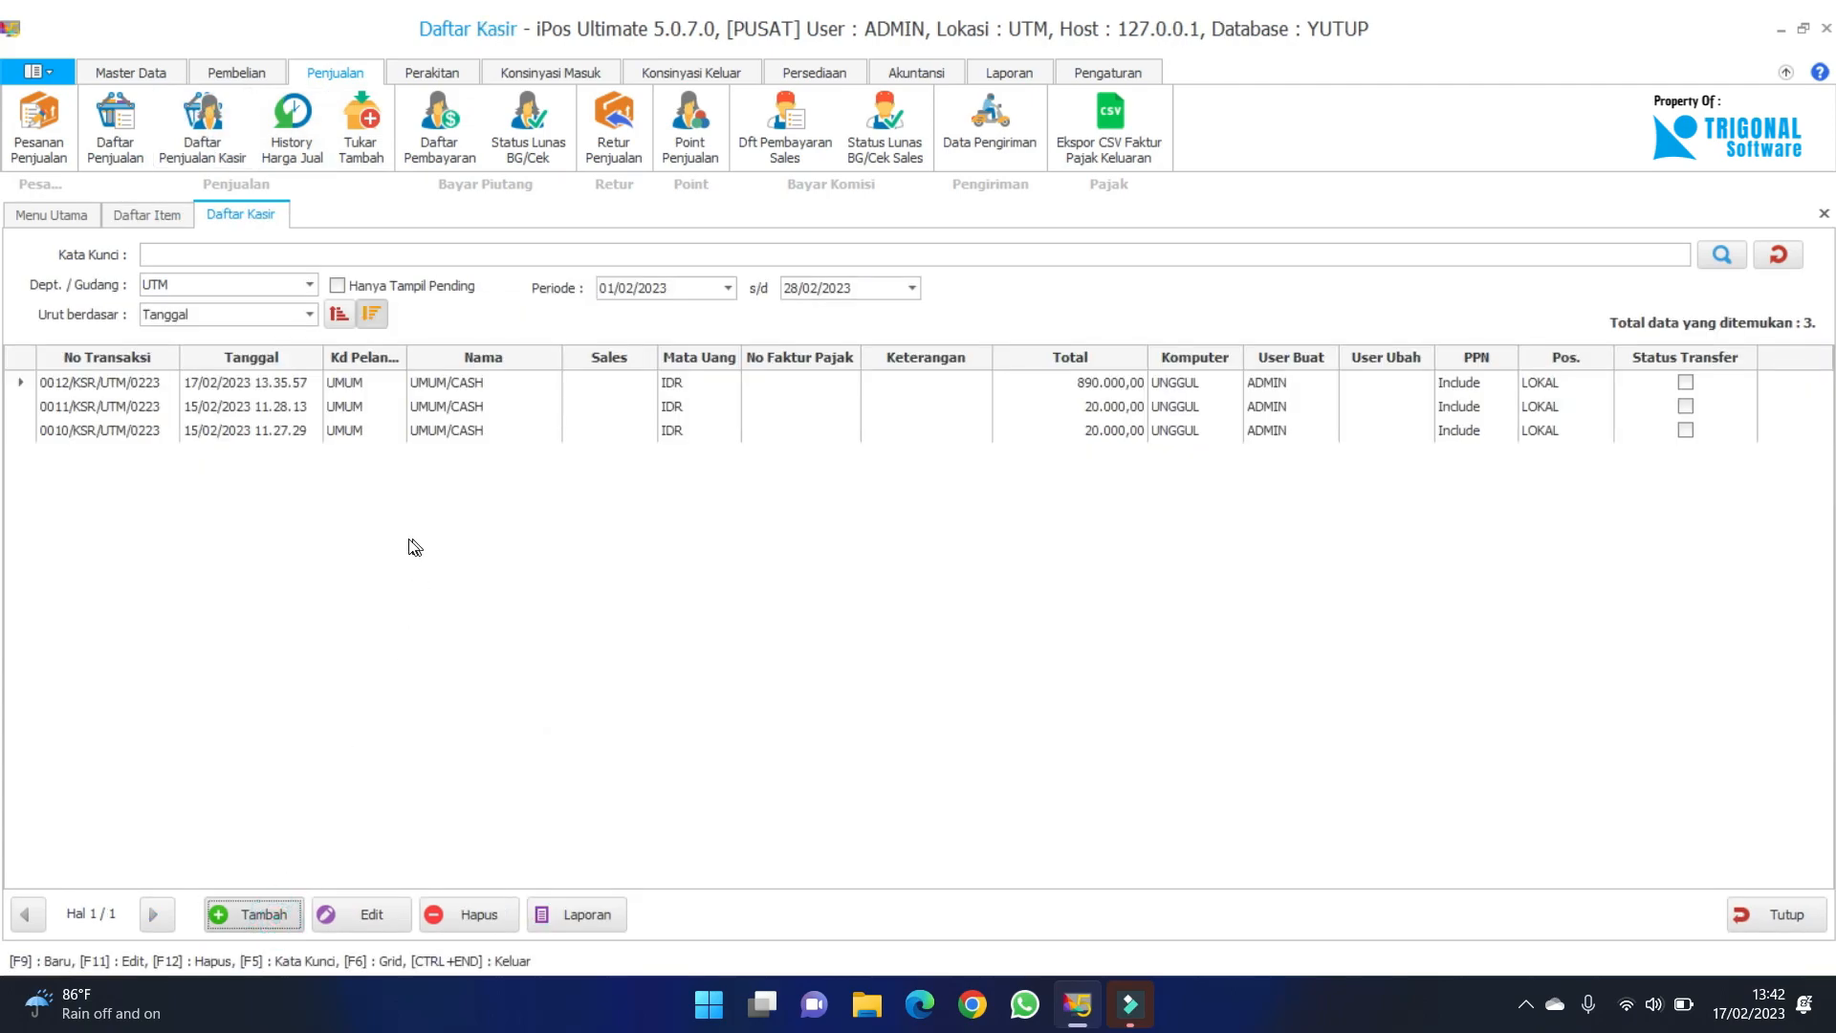
# Find items with keyword 1, add item 00001 to the sale and accept continuing below its minimum stock.
pyautogui.write('1')
pyautogui.press('Return')
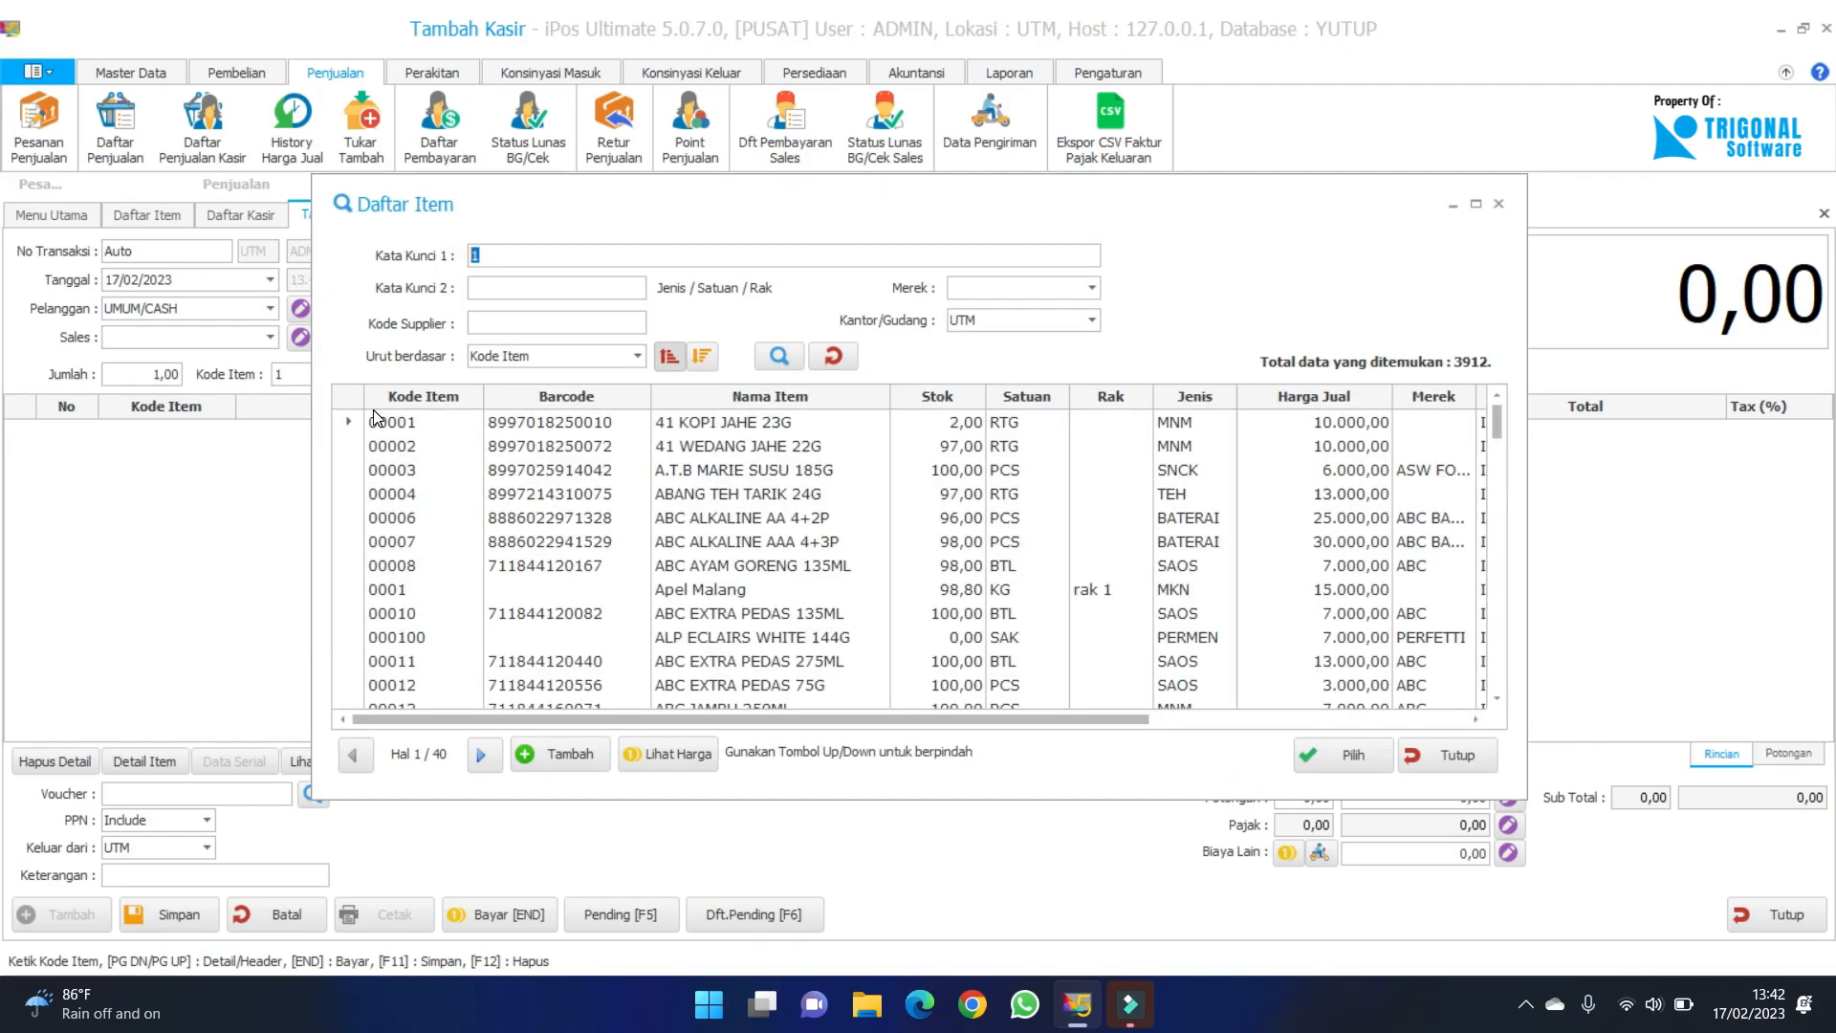
pyautogui.click(375, 421)
pyautogui.press('Return')
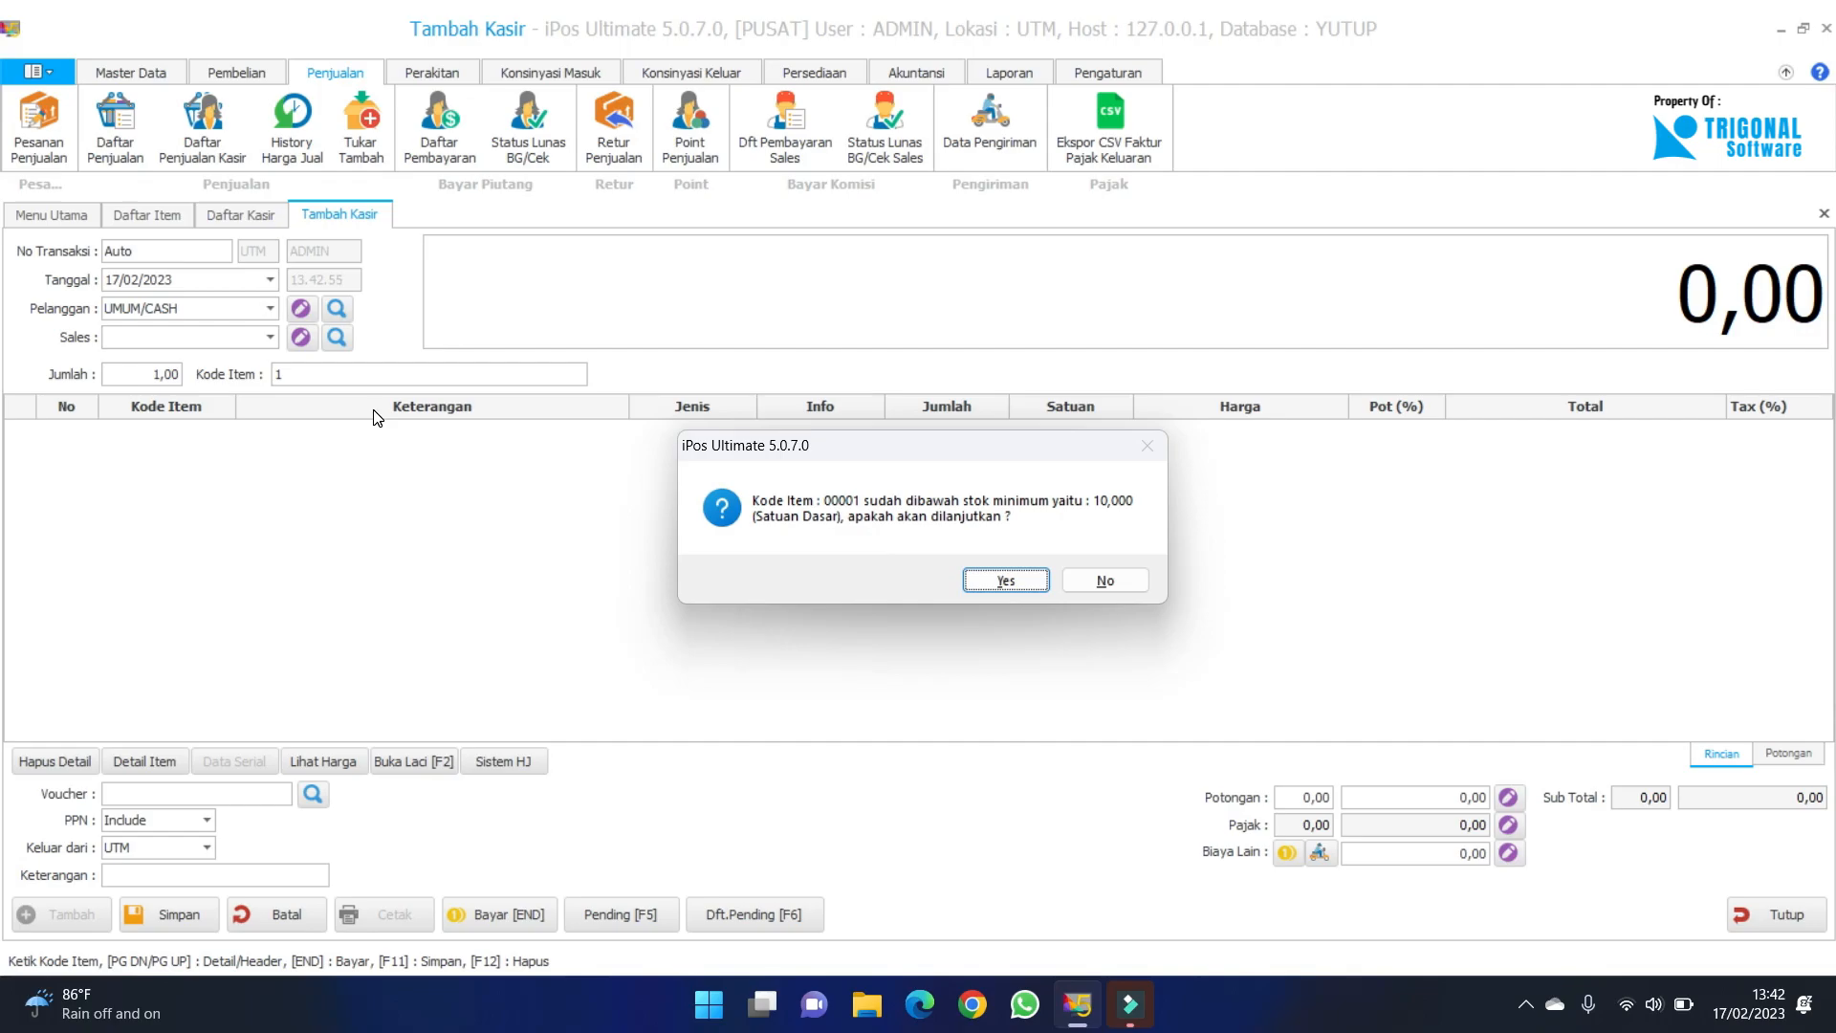
pyautogui.moveTo(942, 450); pyautogui.dragTo(947, 443)
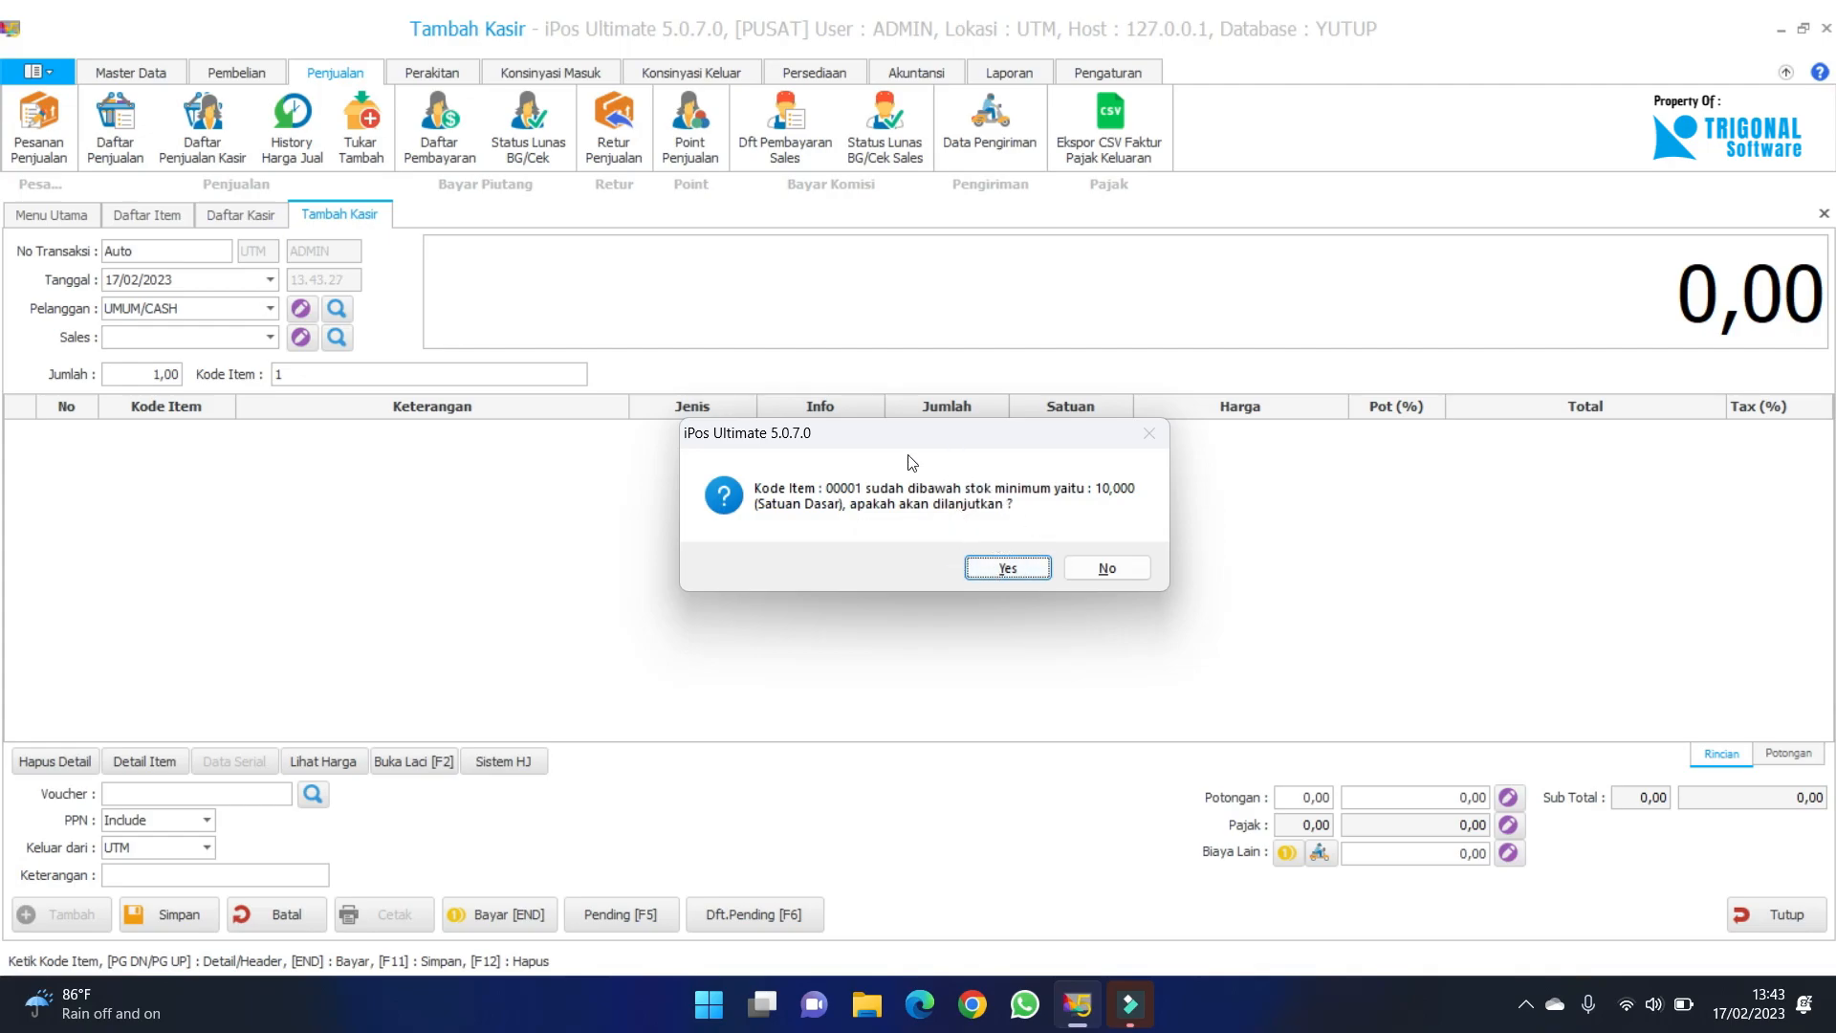
pyautogui.click(1016, 568)
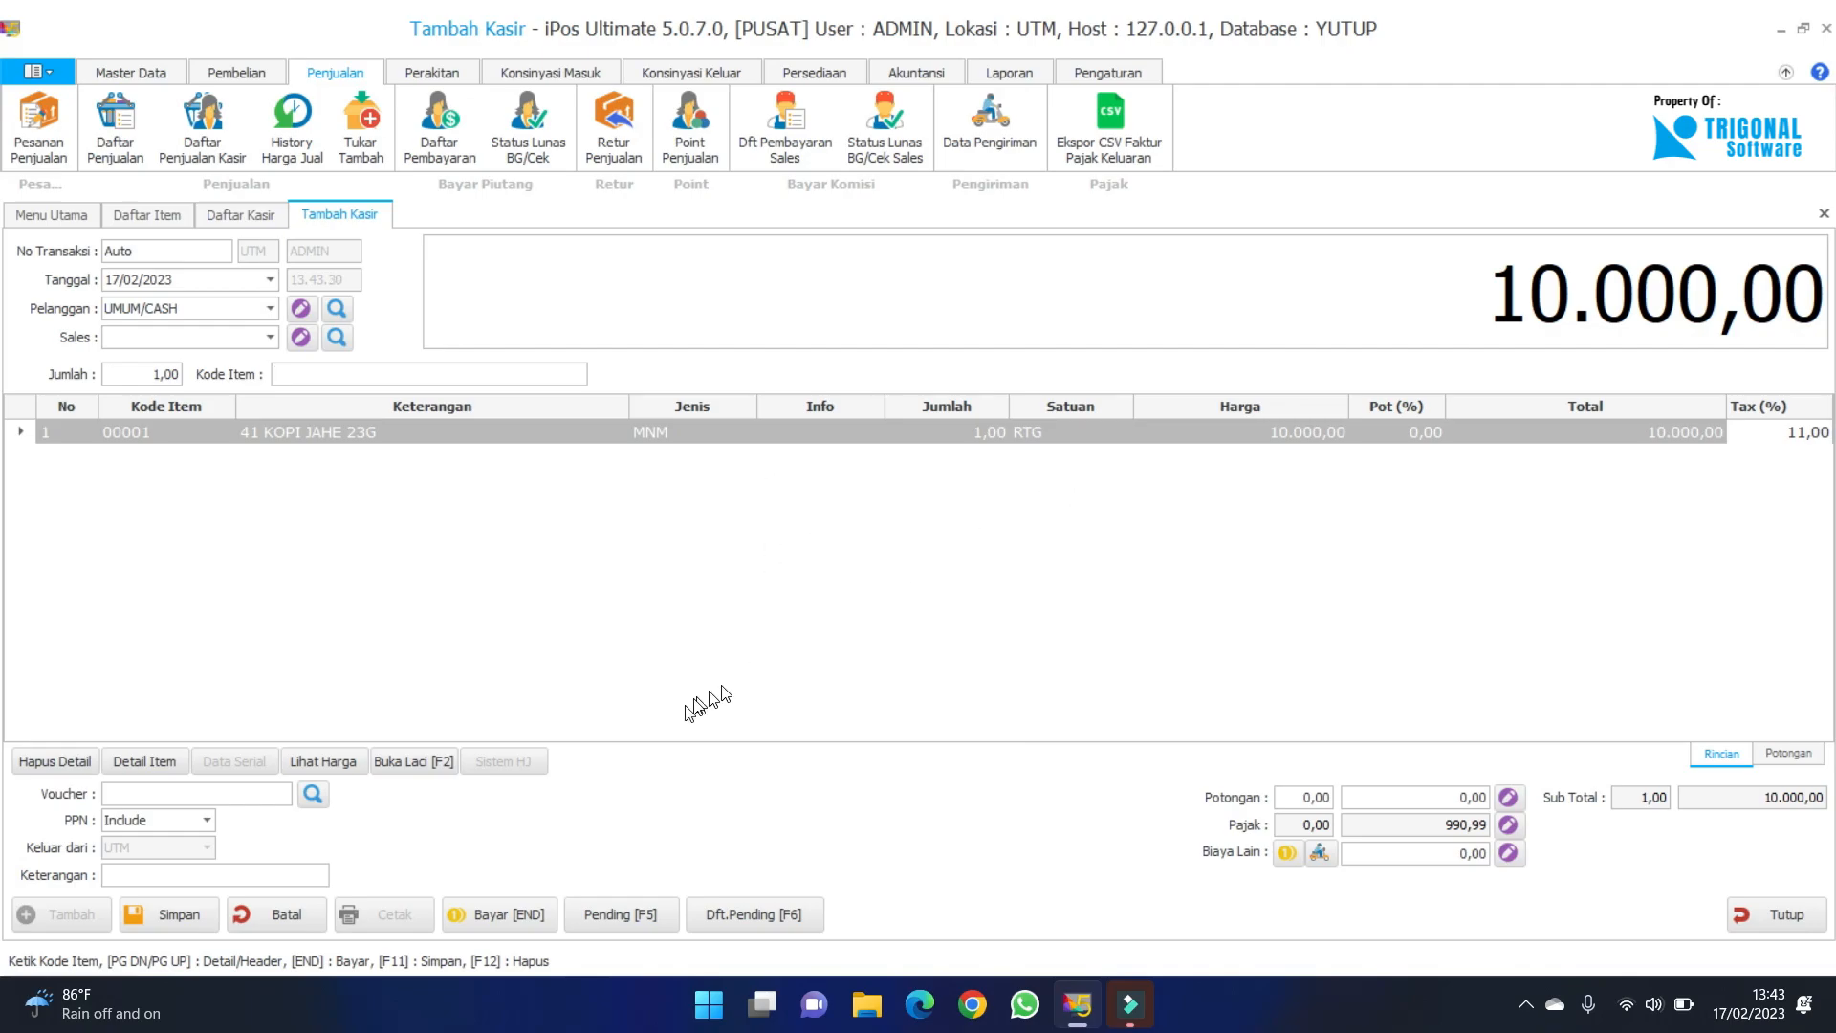
# Pay the sale with 10.000 in cash (Tunai) and save the transaction.
pyautogui.click(509, 916)
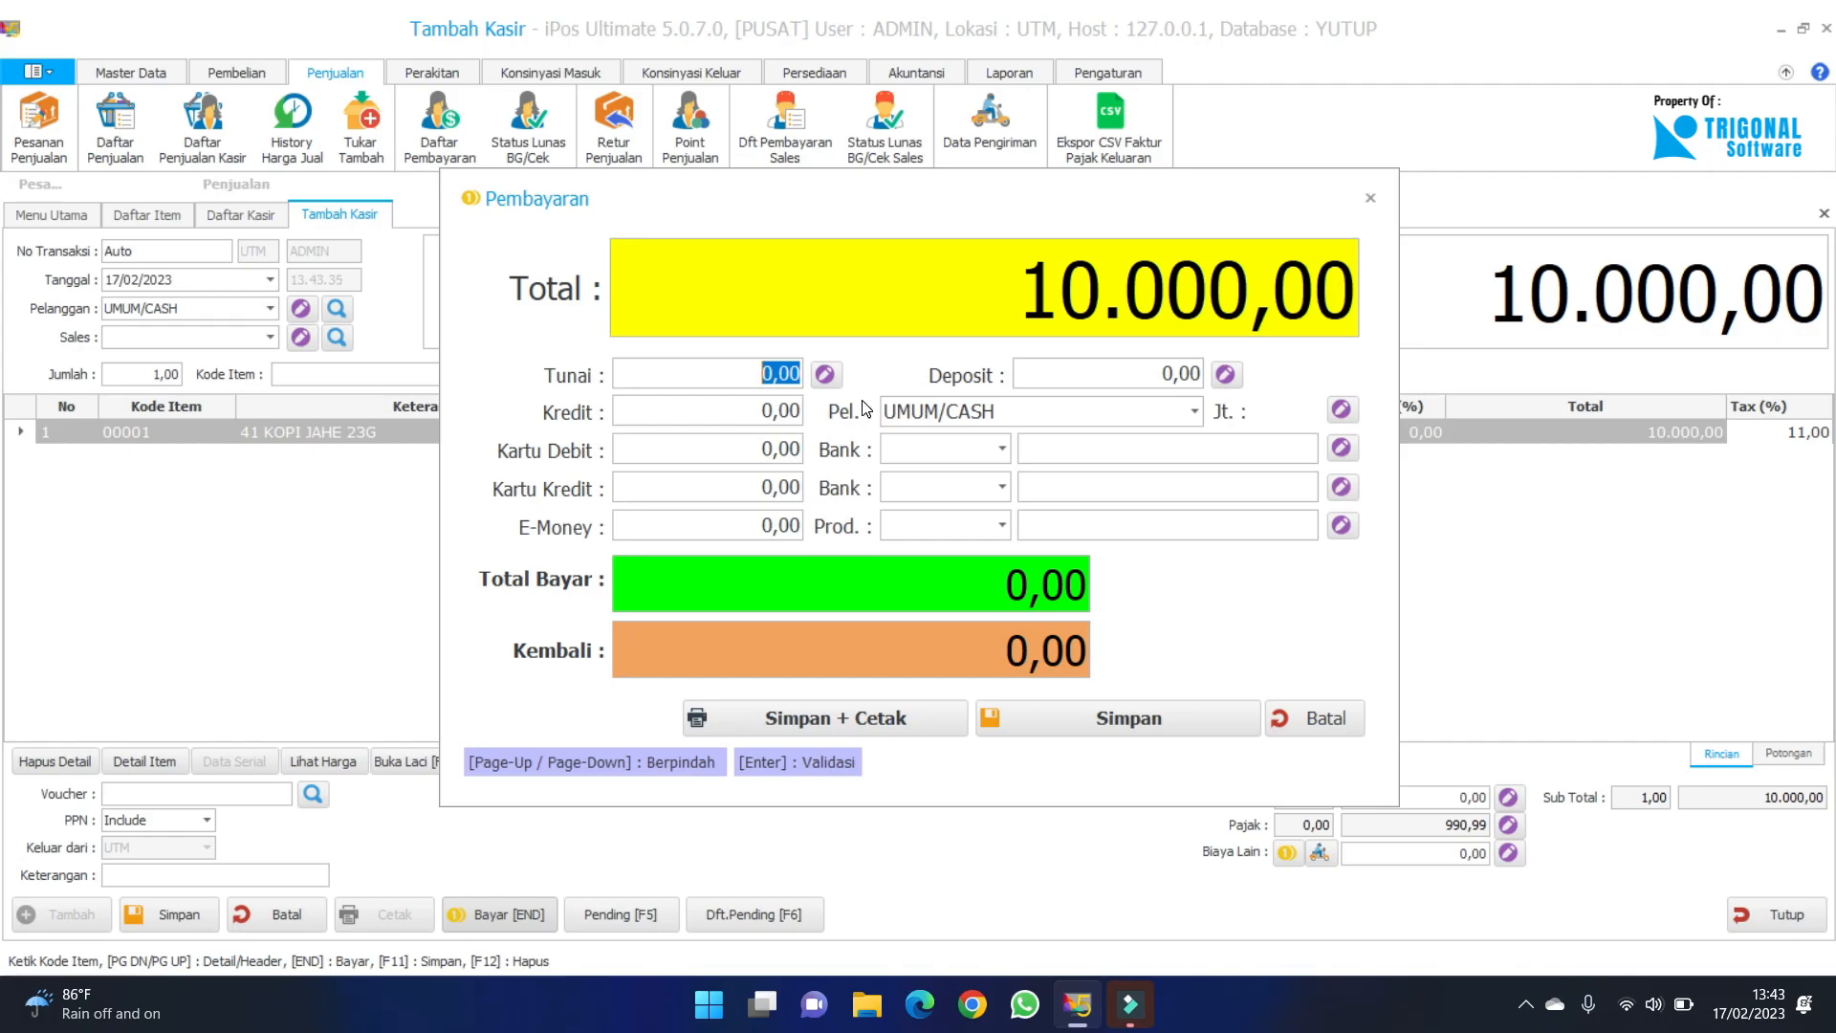
pyautogui.write('10000')
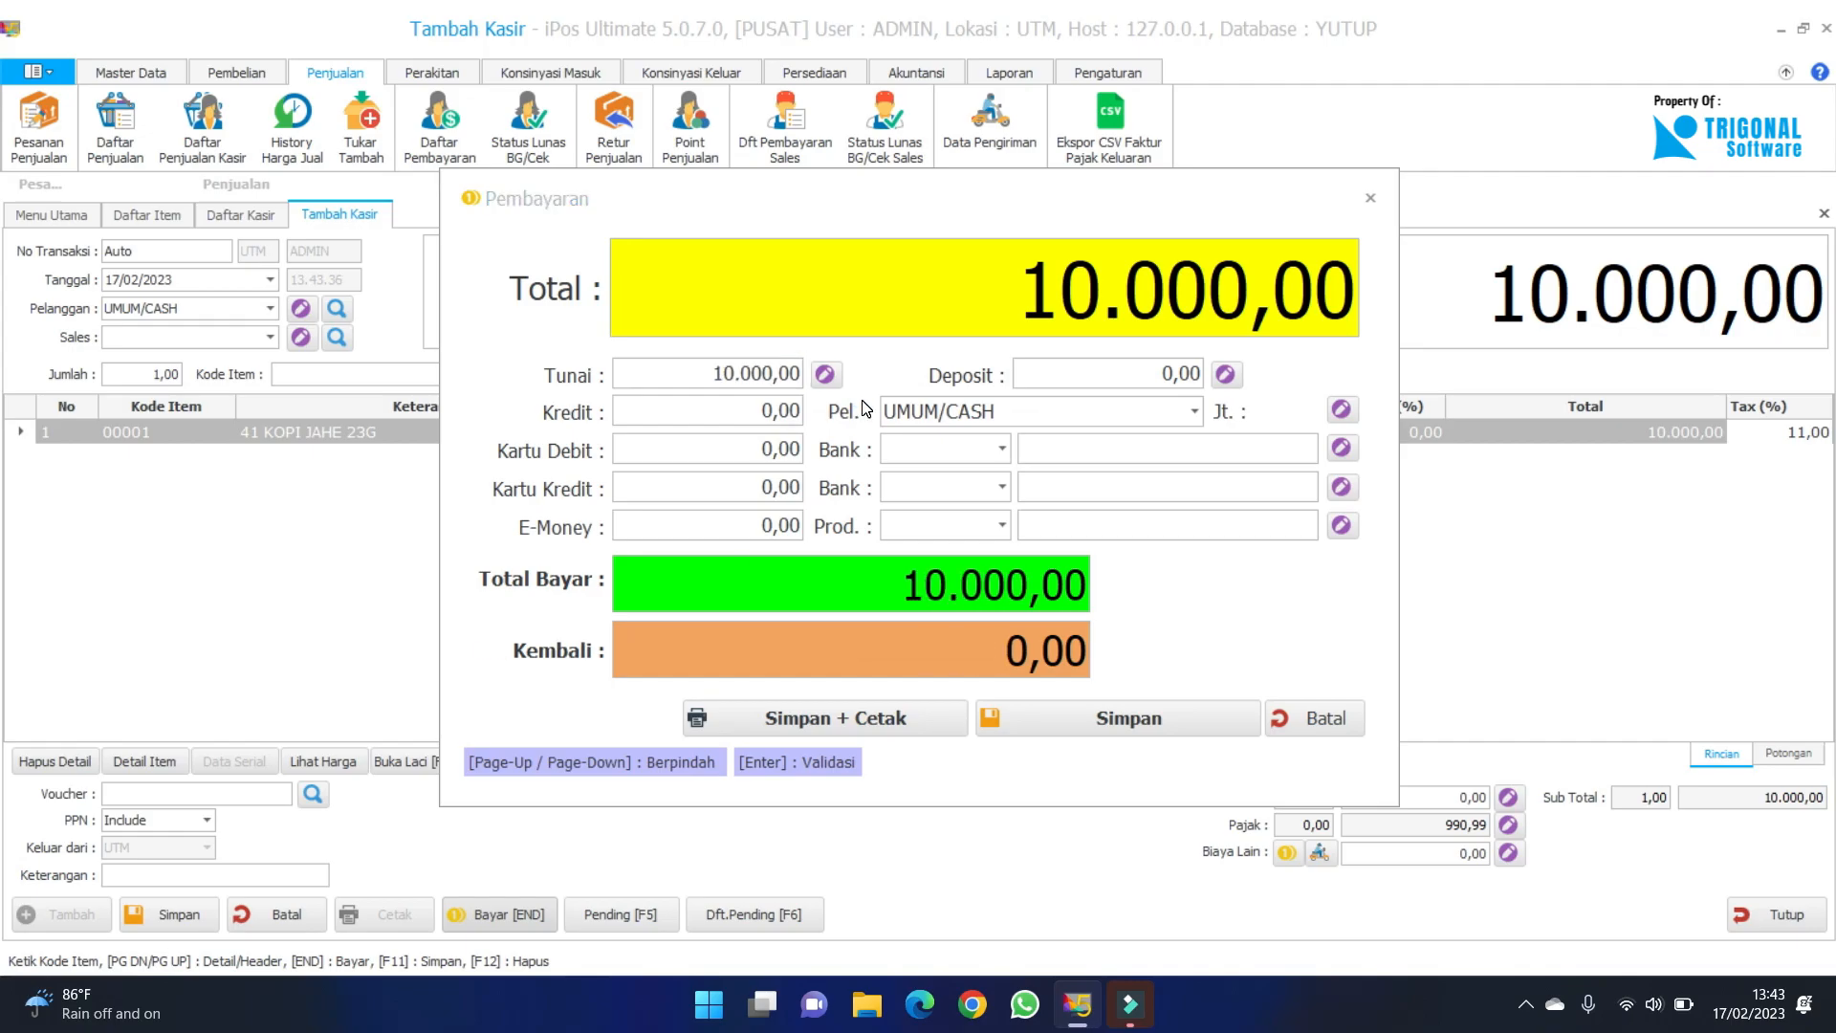
pyautogui.press('Return')
pyautogui.press('Right')
pyautogui.press('Return')
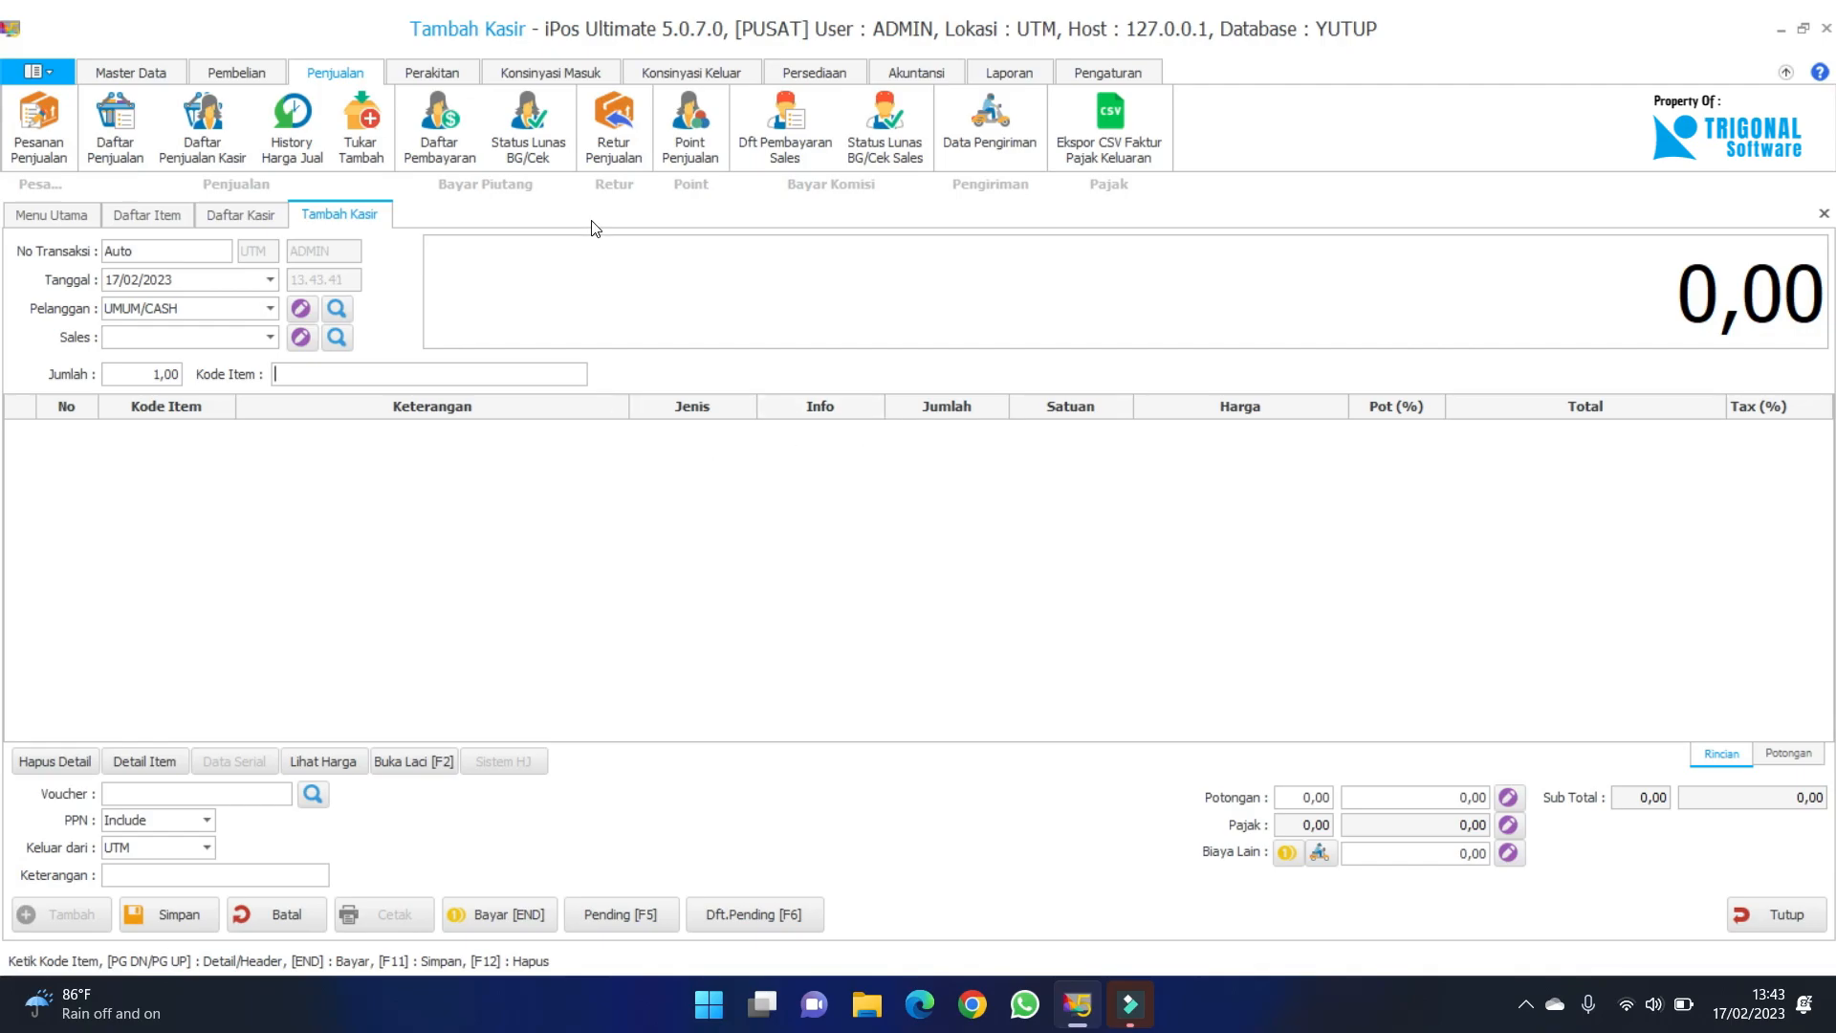
# Find items with keyword 1 and add item 00002, 41 WEDANG JAHE 22G, to the new cashier sale.
pyautogui.write('1')
pyautogui.press('Return')
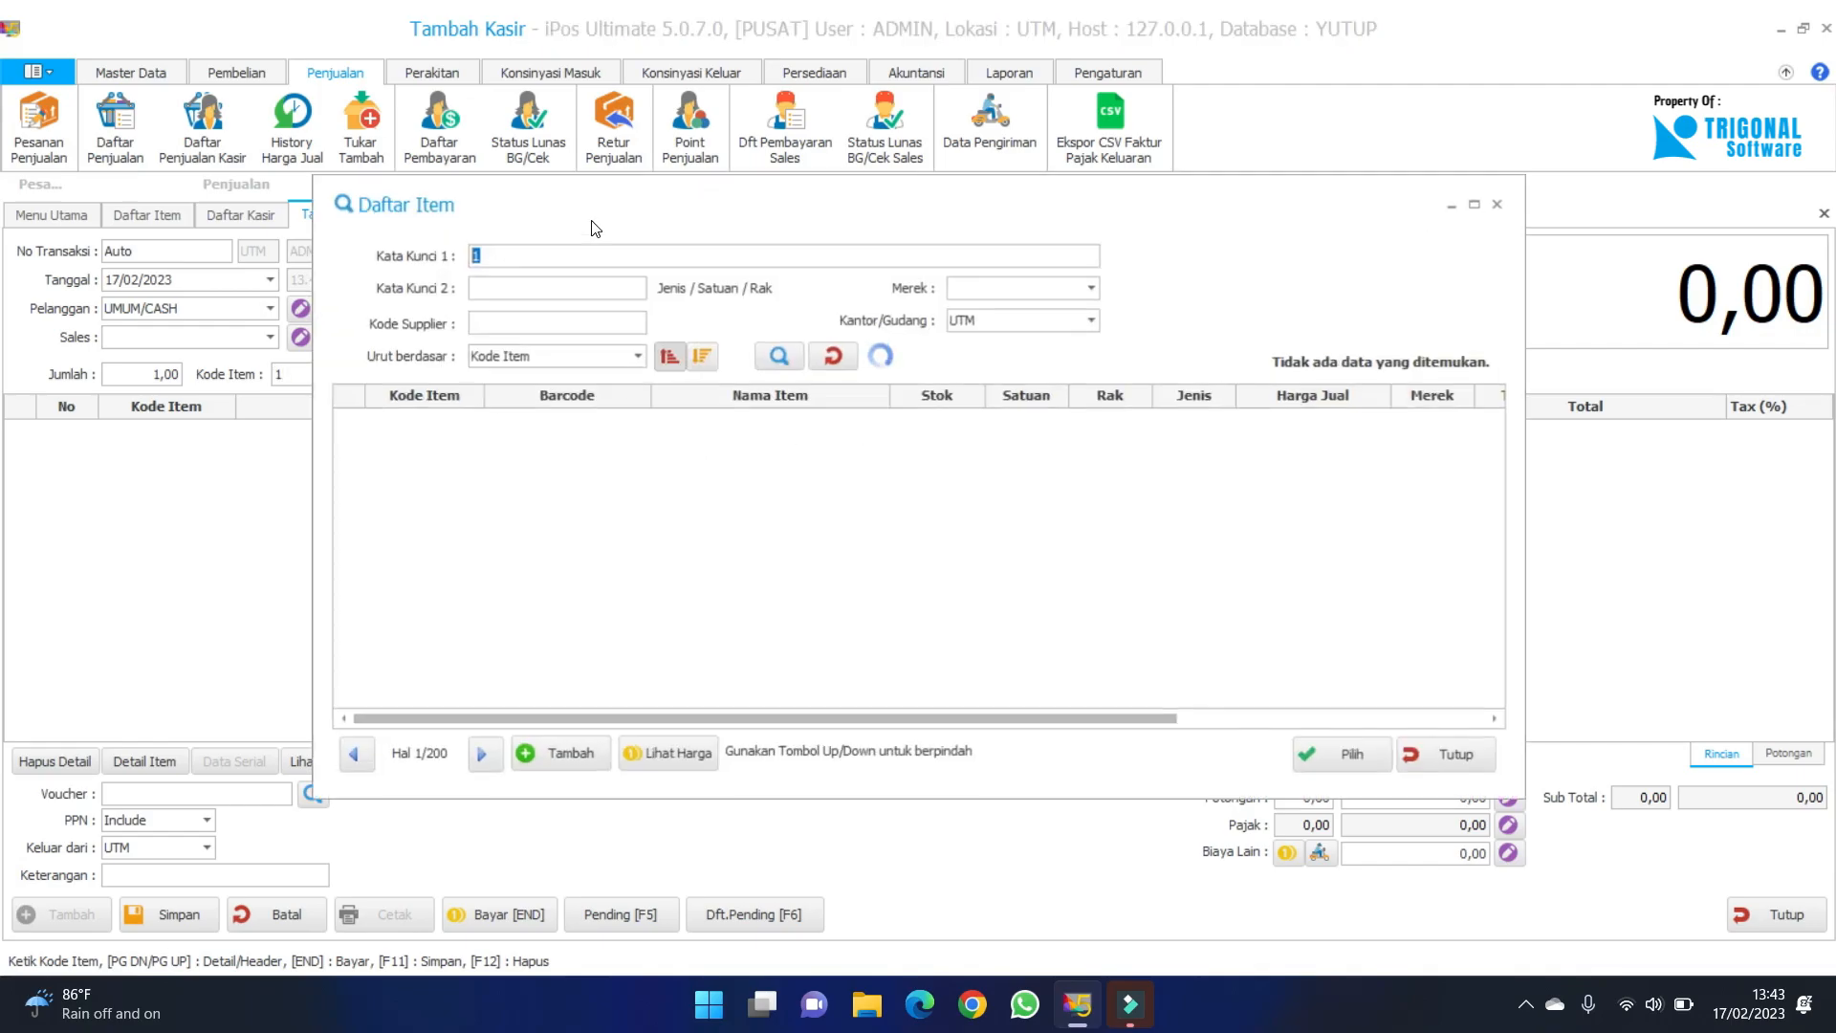
pyautogui.press('Down')
pyautogui.press('Down')
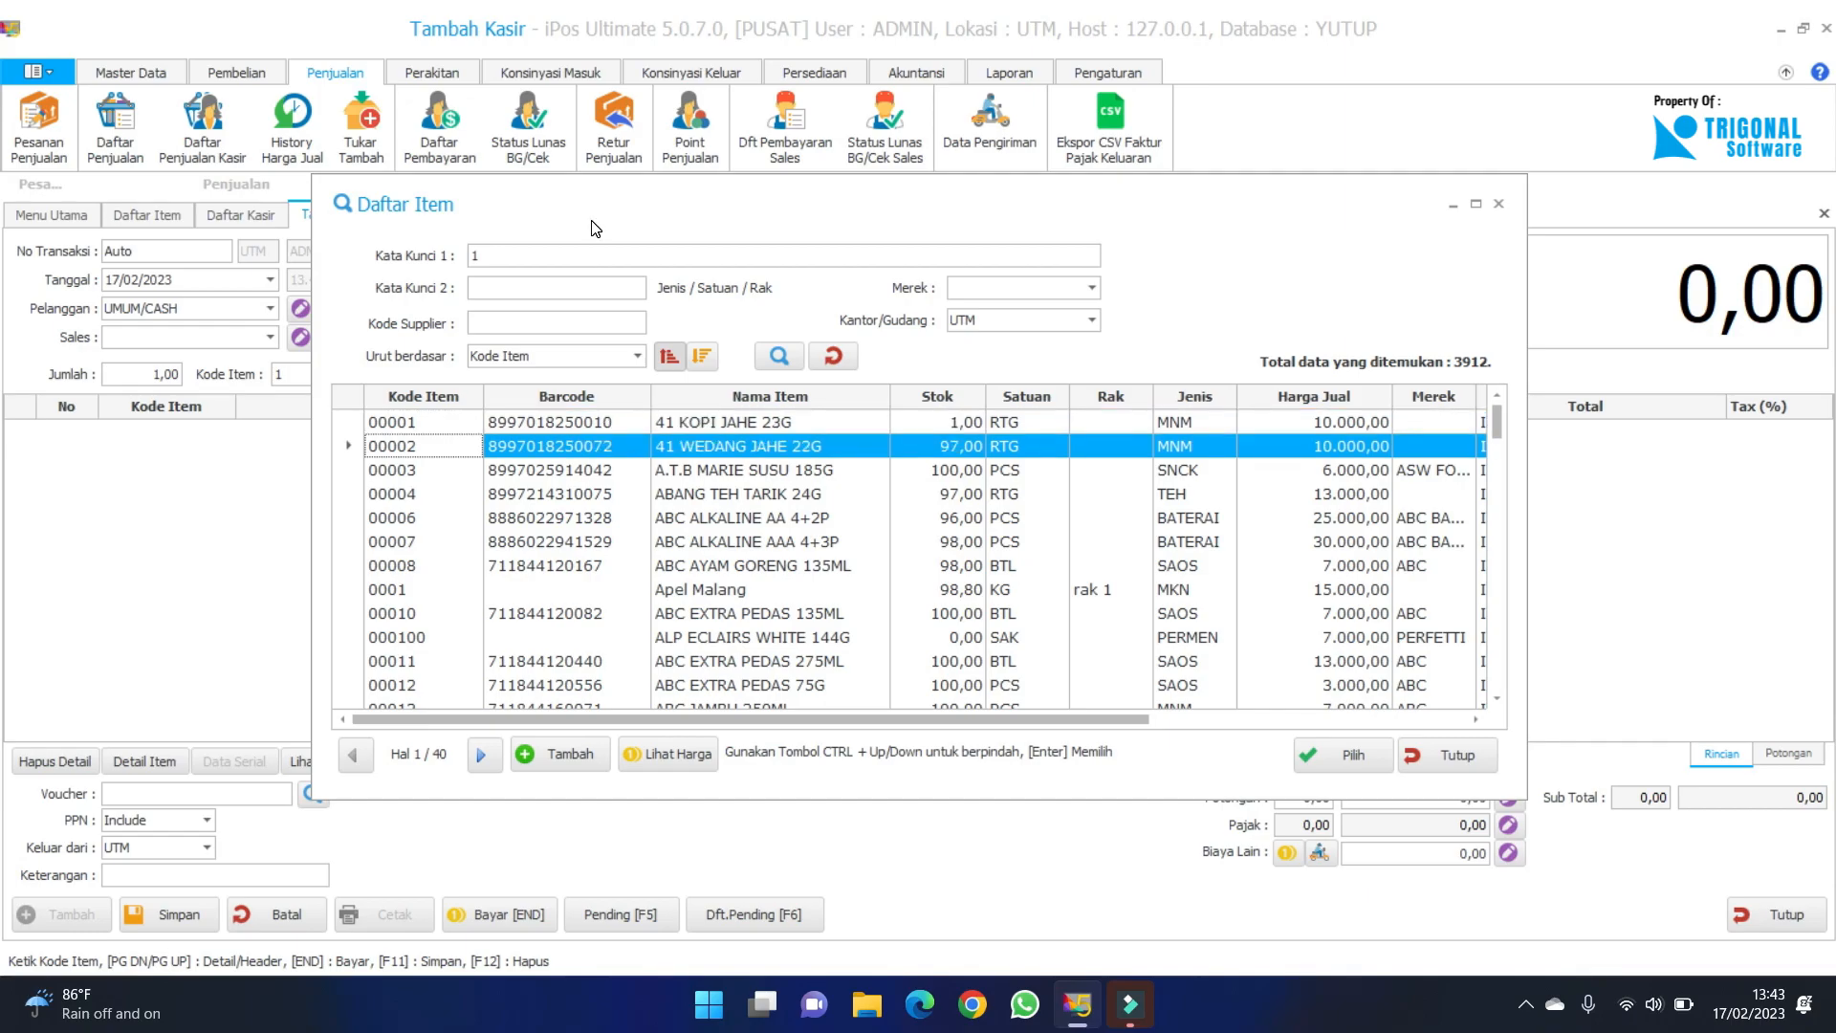
pyautogui.press('Return')
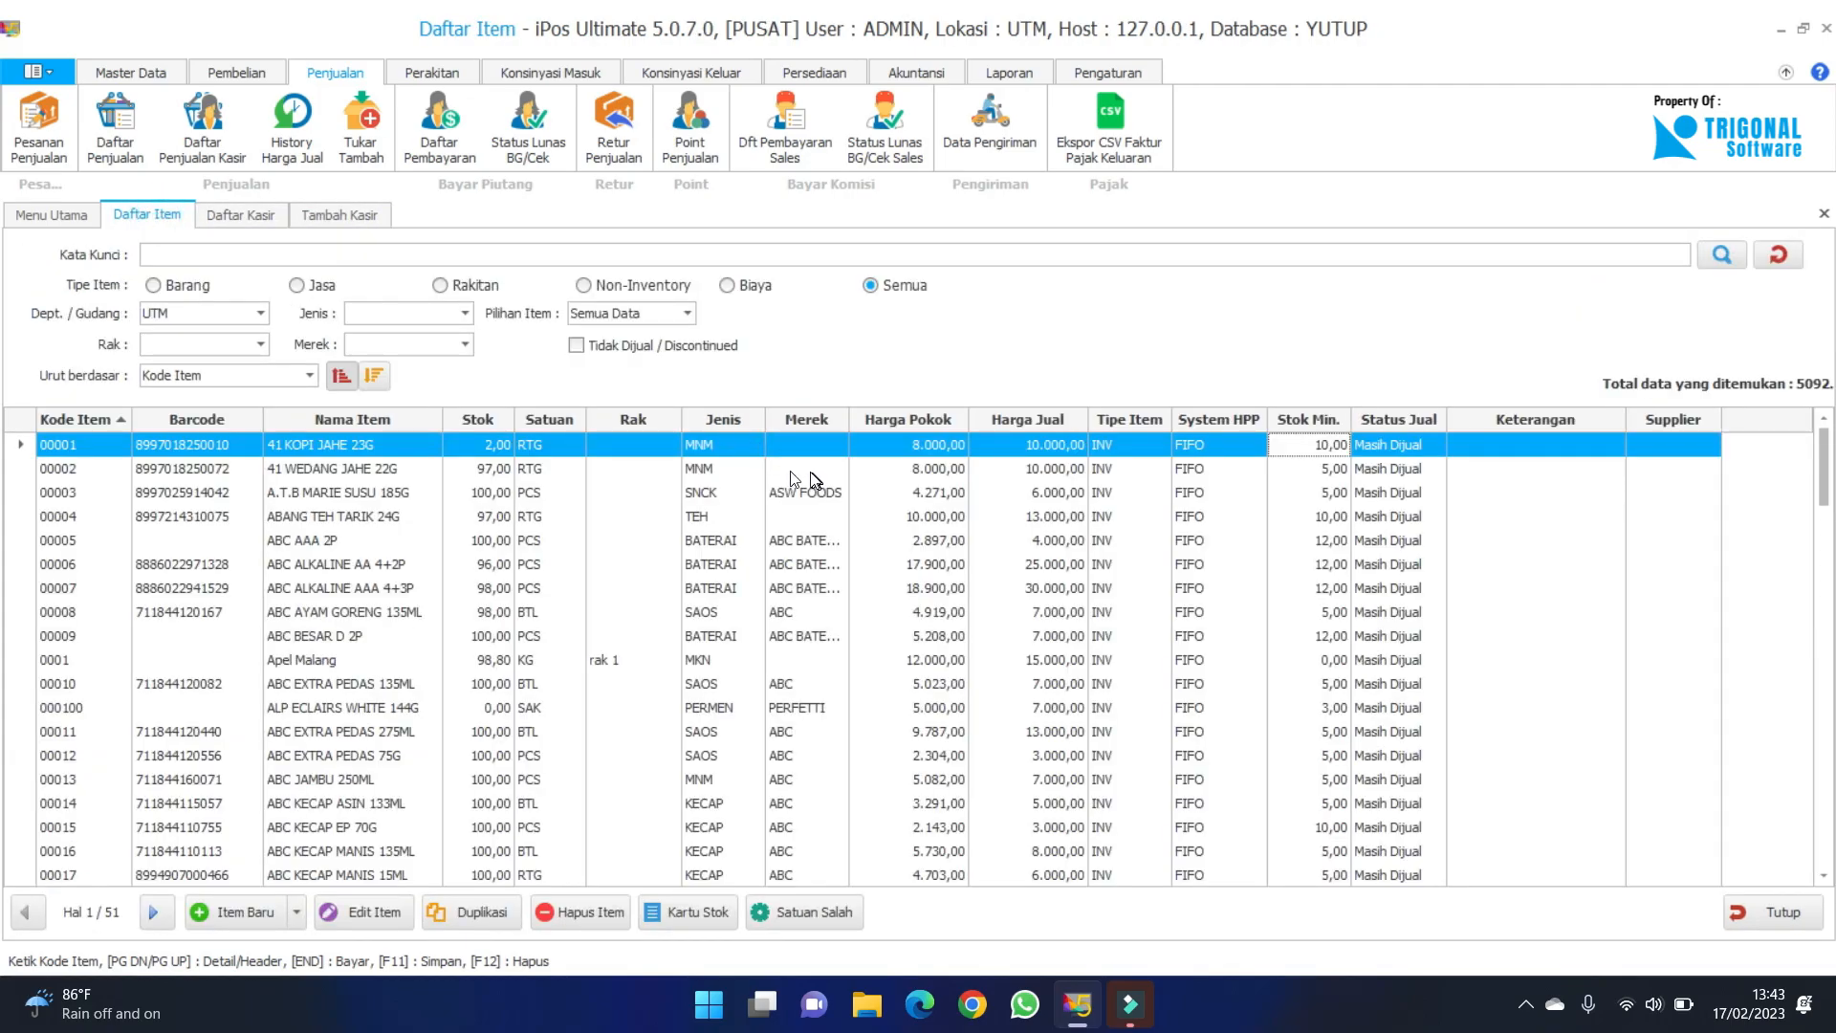
# Check item 00002's stock against its minimum stock in the item list and return to the cashier entry.
pyautogui.click(697, 468)
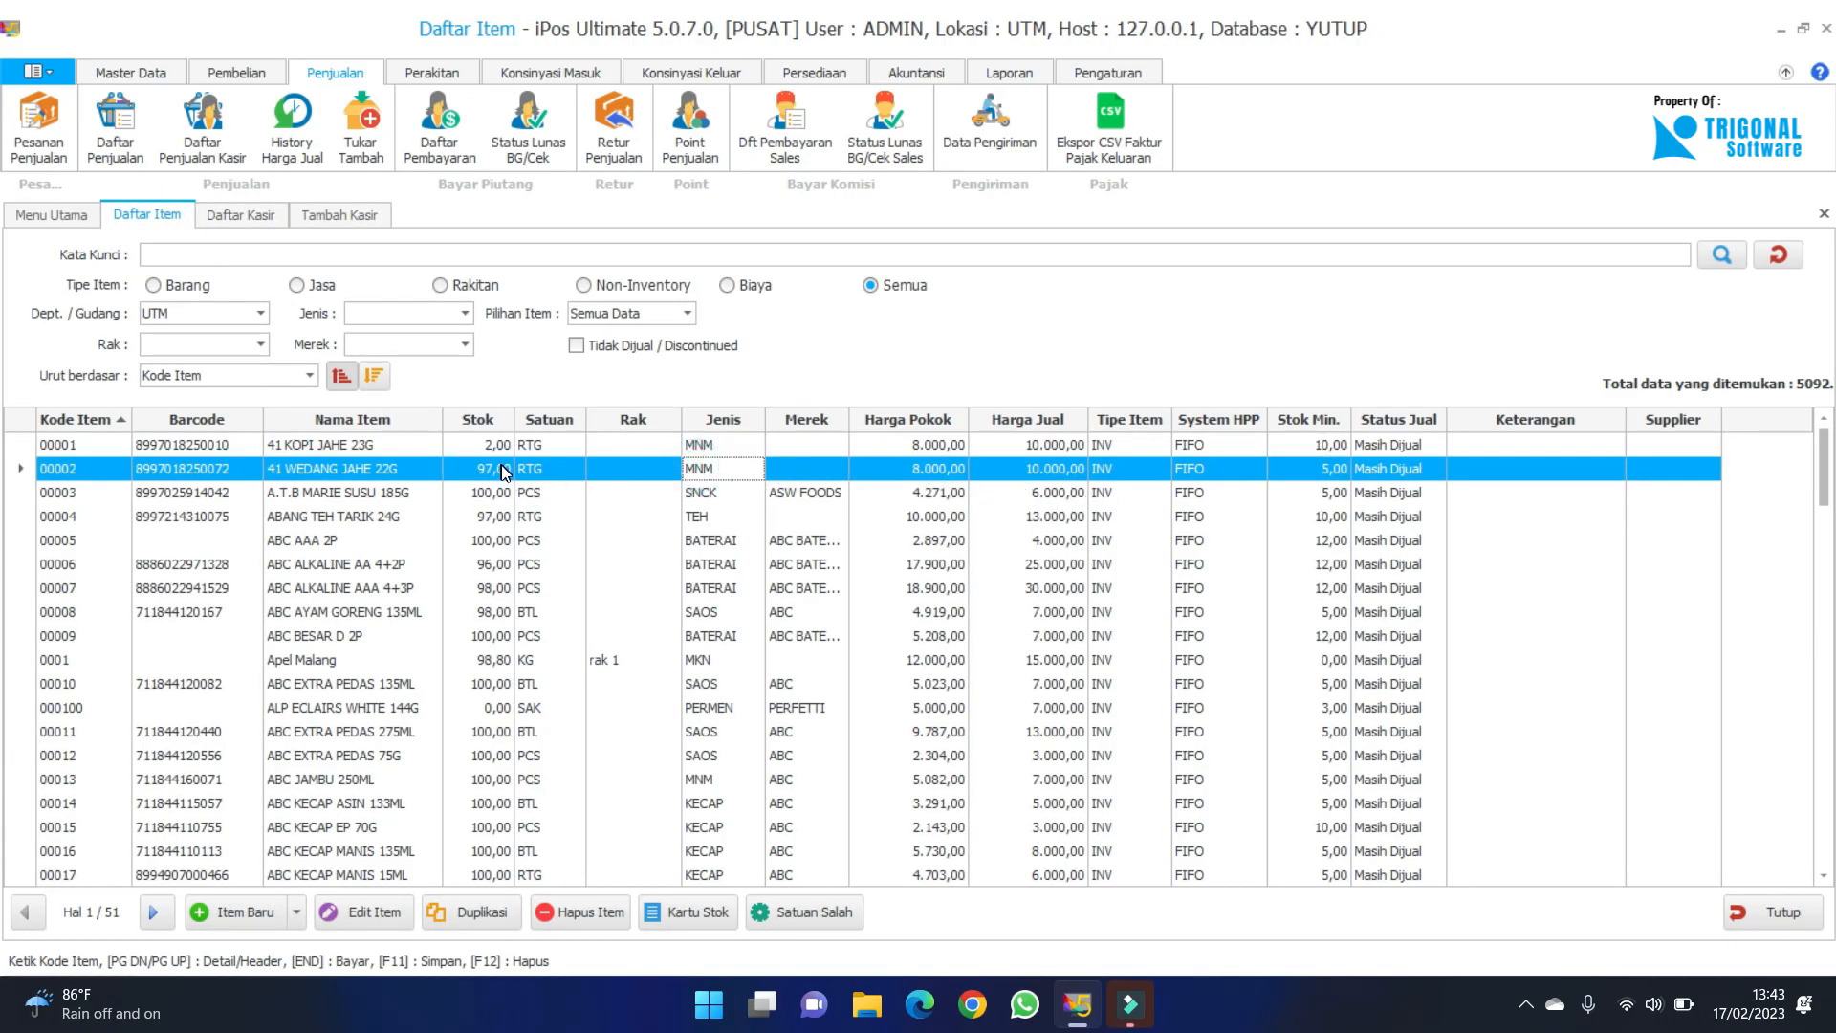
pyautogui.click(323, 214)
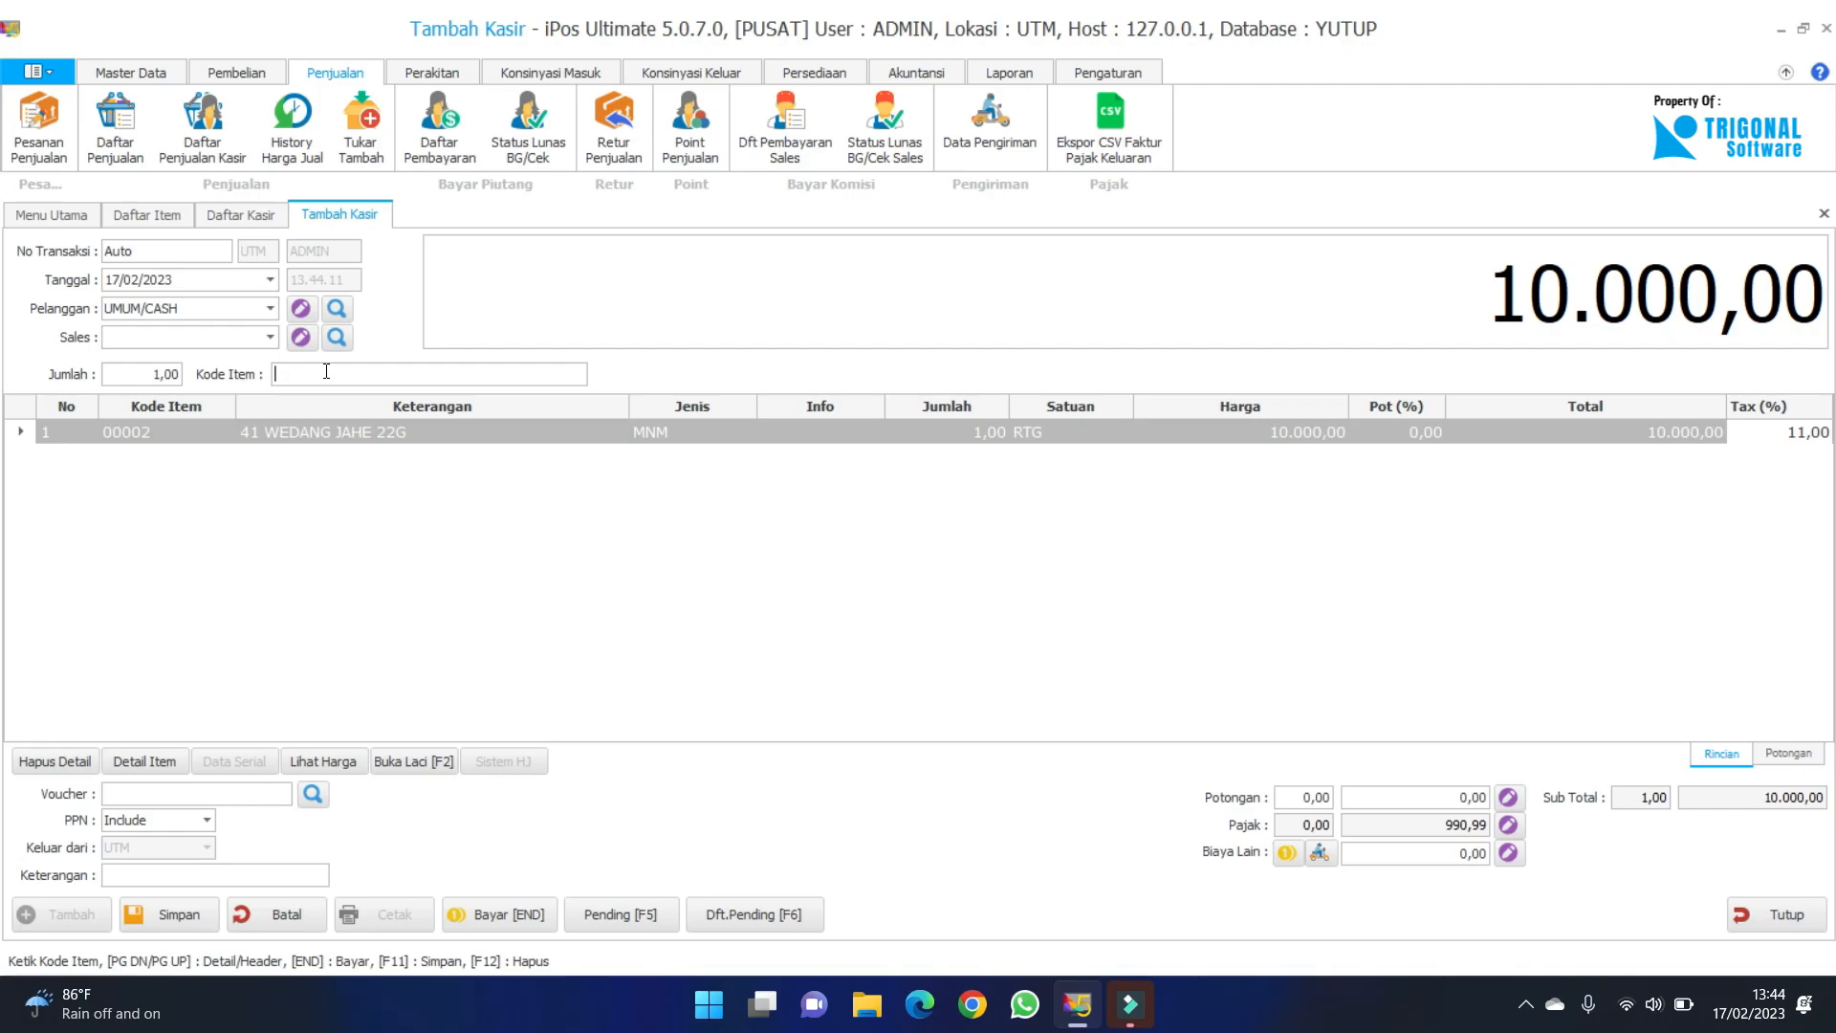
# Close the cashier entry holding item 00002 without paying for the sale and return to the item list.
pyautogui.click(326, 371)
pyautogui.click(319, 376)
pyautogui.click(1778, 913)
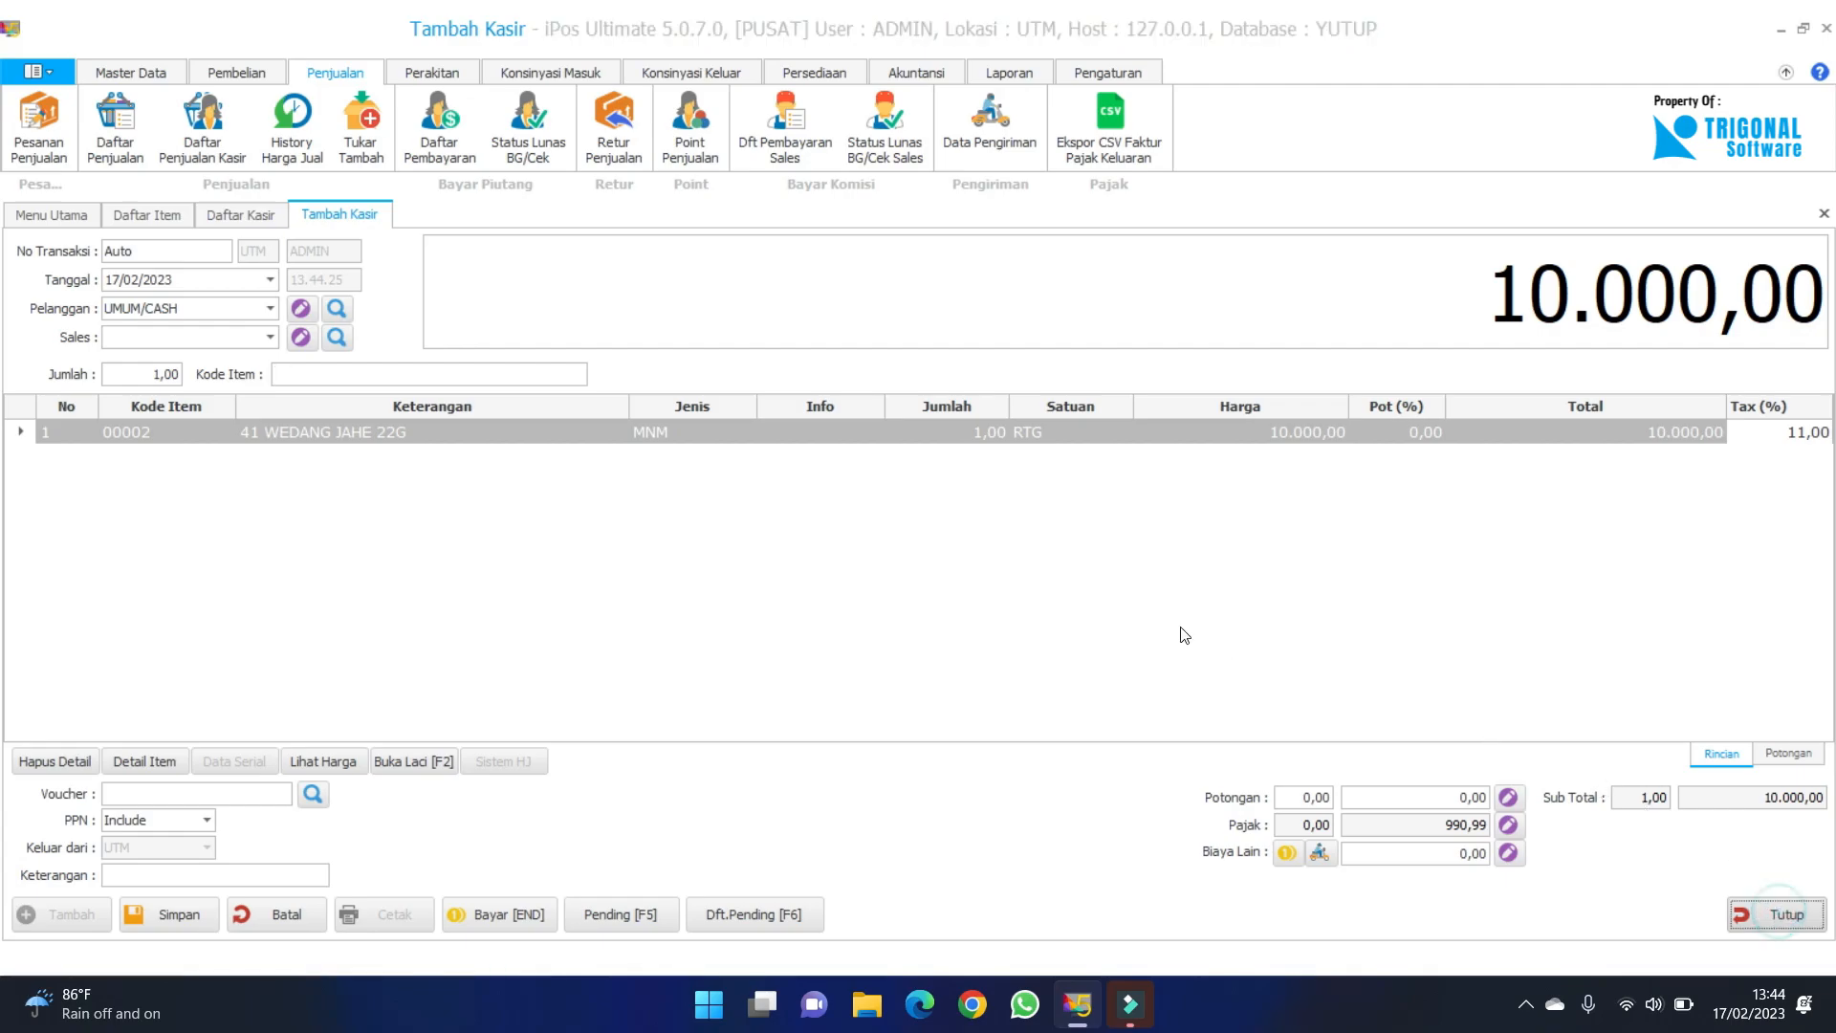
pyautogui.click(990, 575)
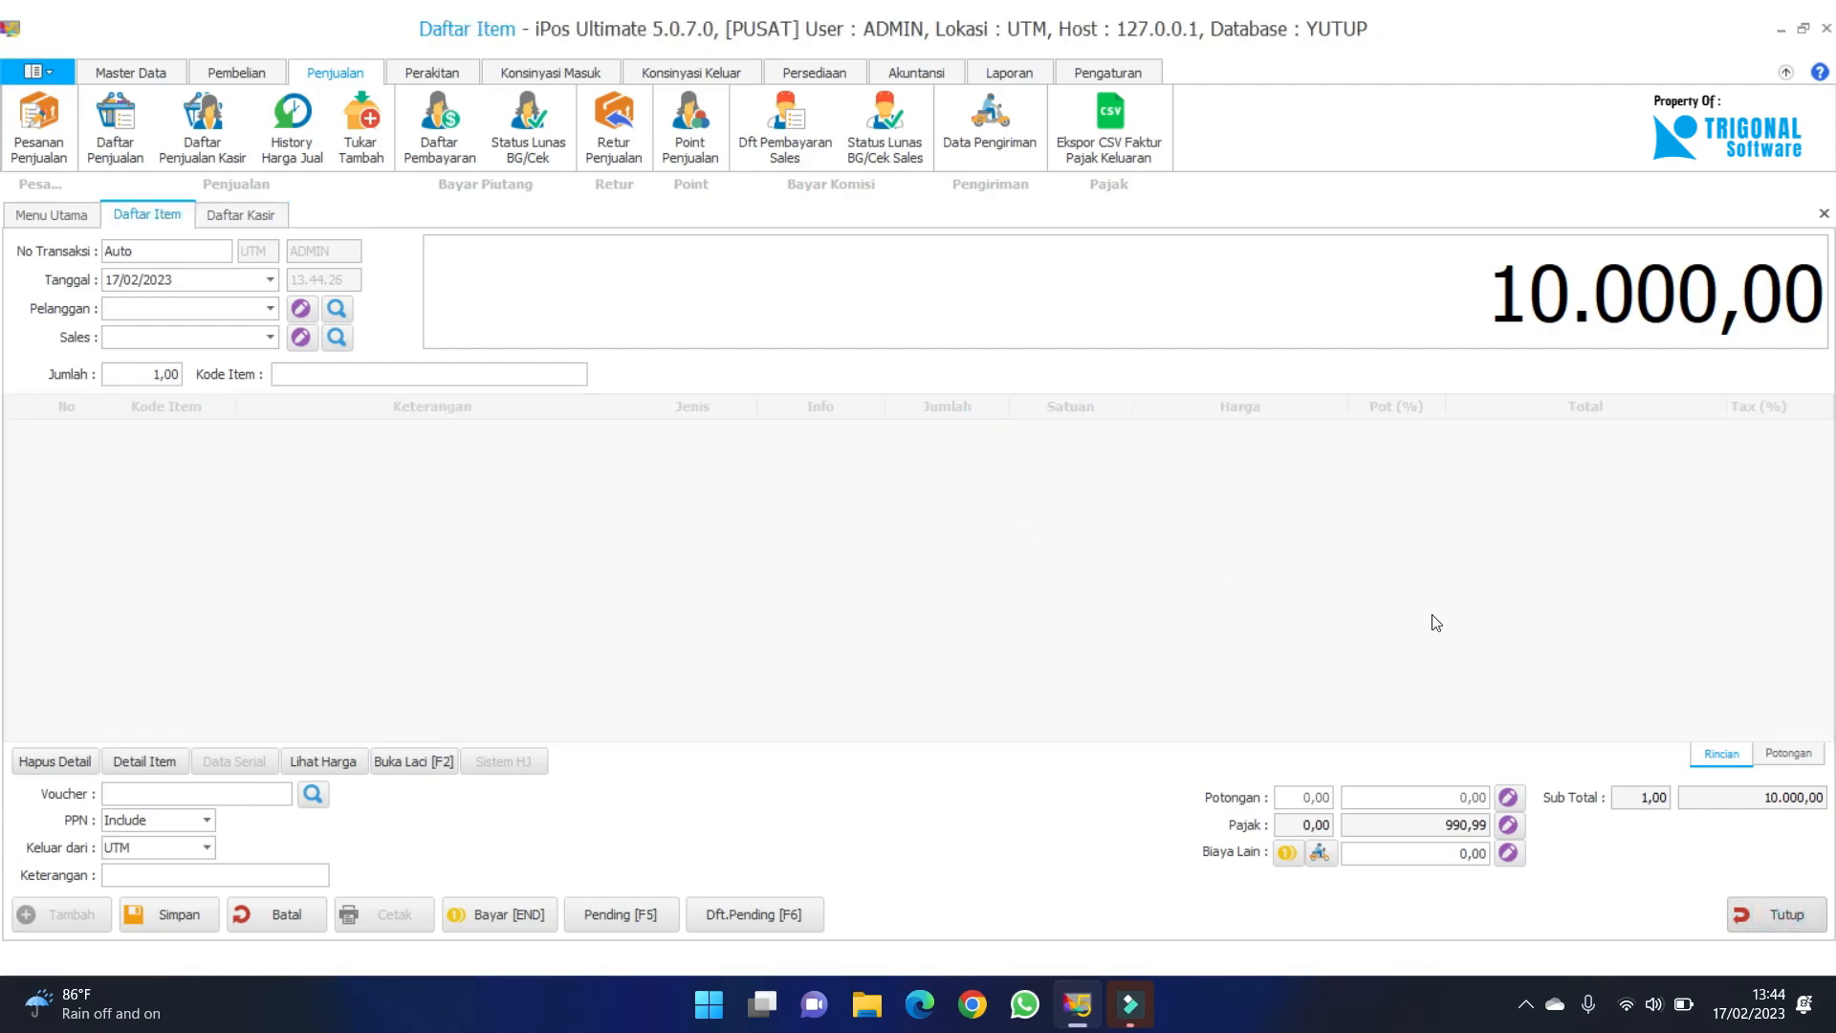
pyautogui.scroll(-4, 714, 558)
pyautogui.scroll(4, 574, 526)
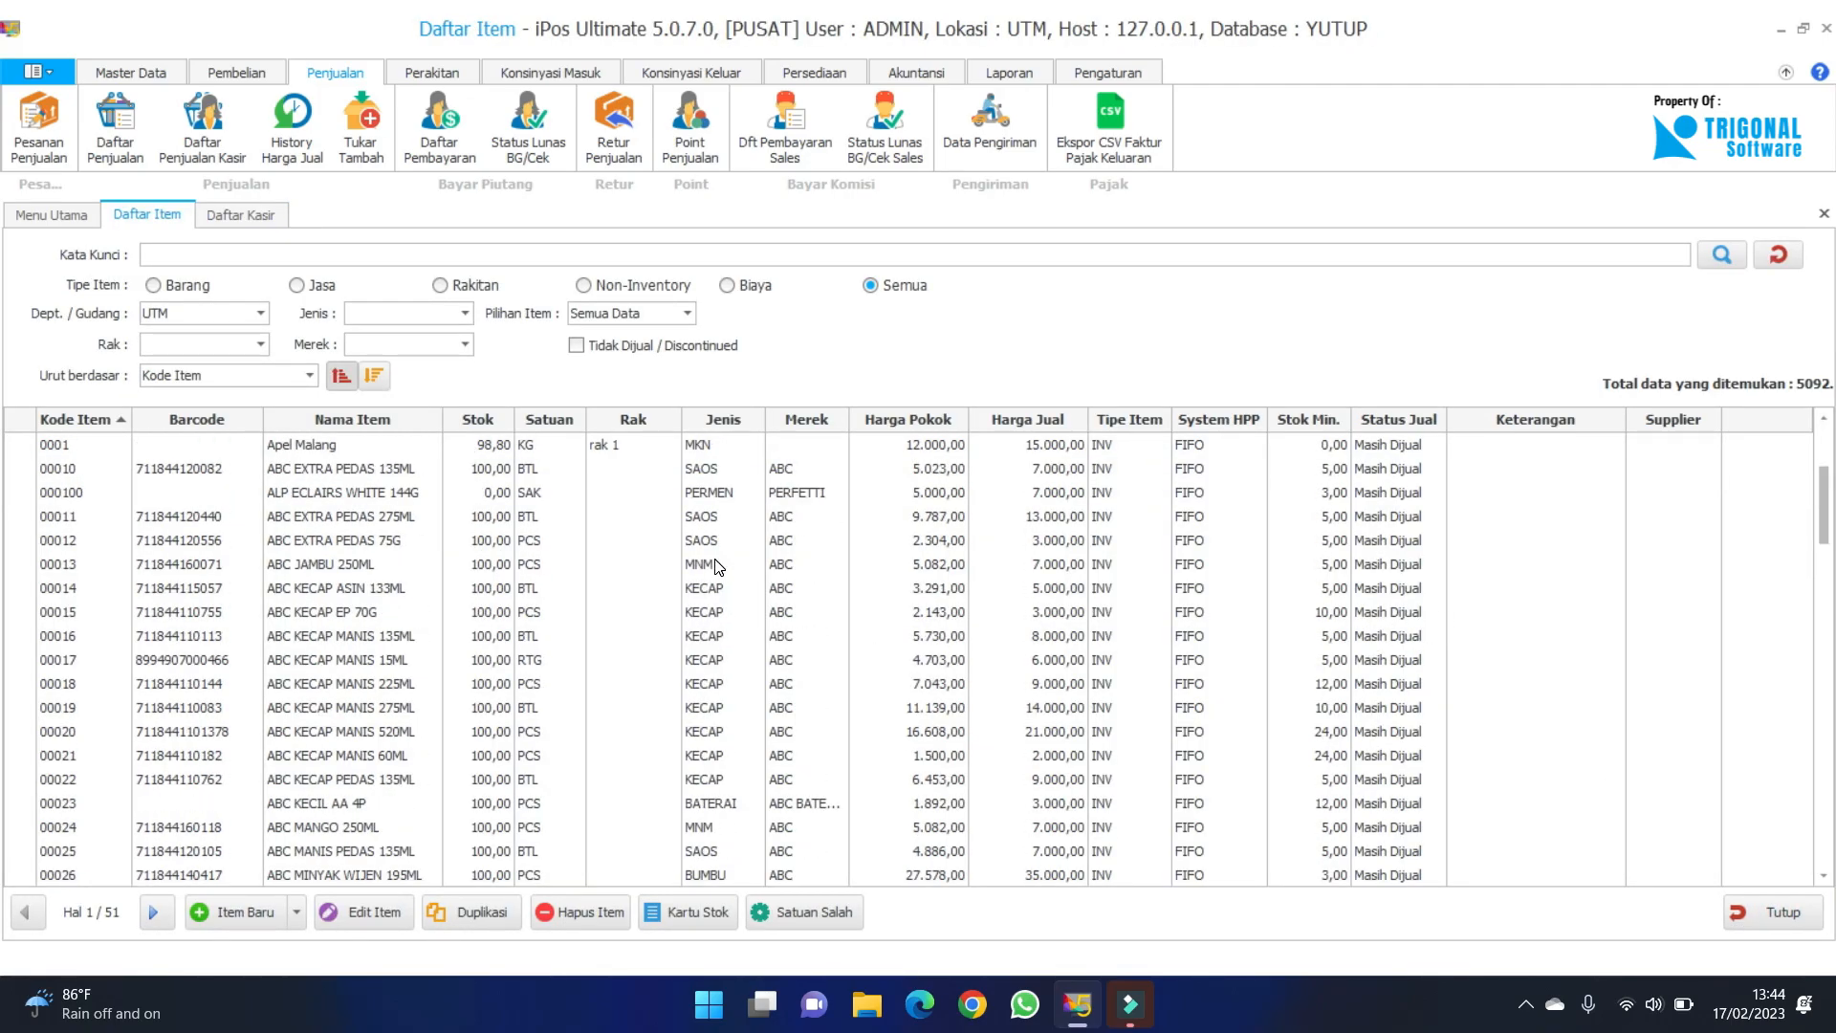
pyautogui.scroll(-9, 607, 555)
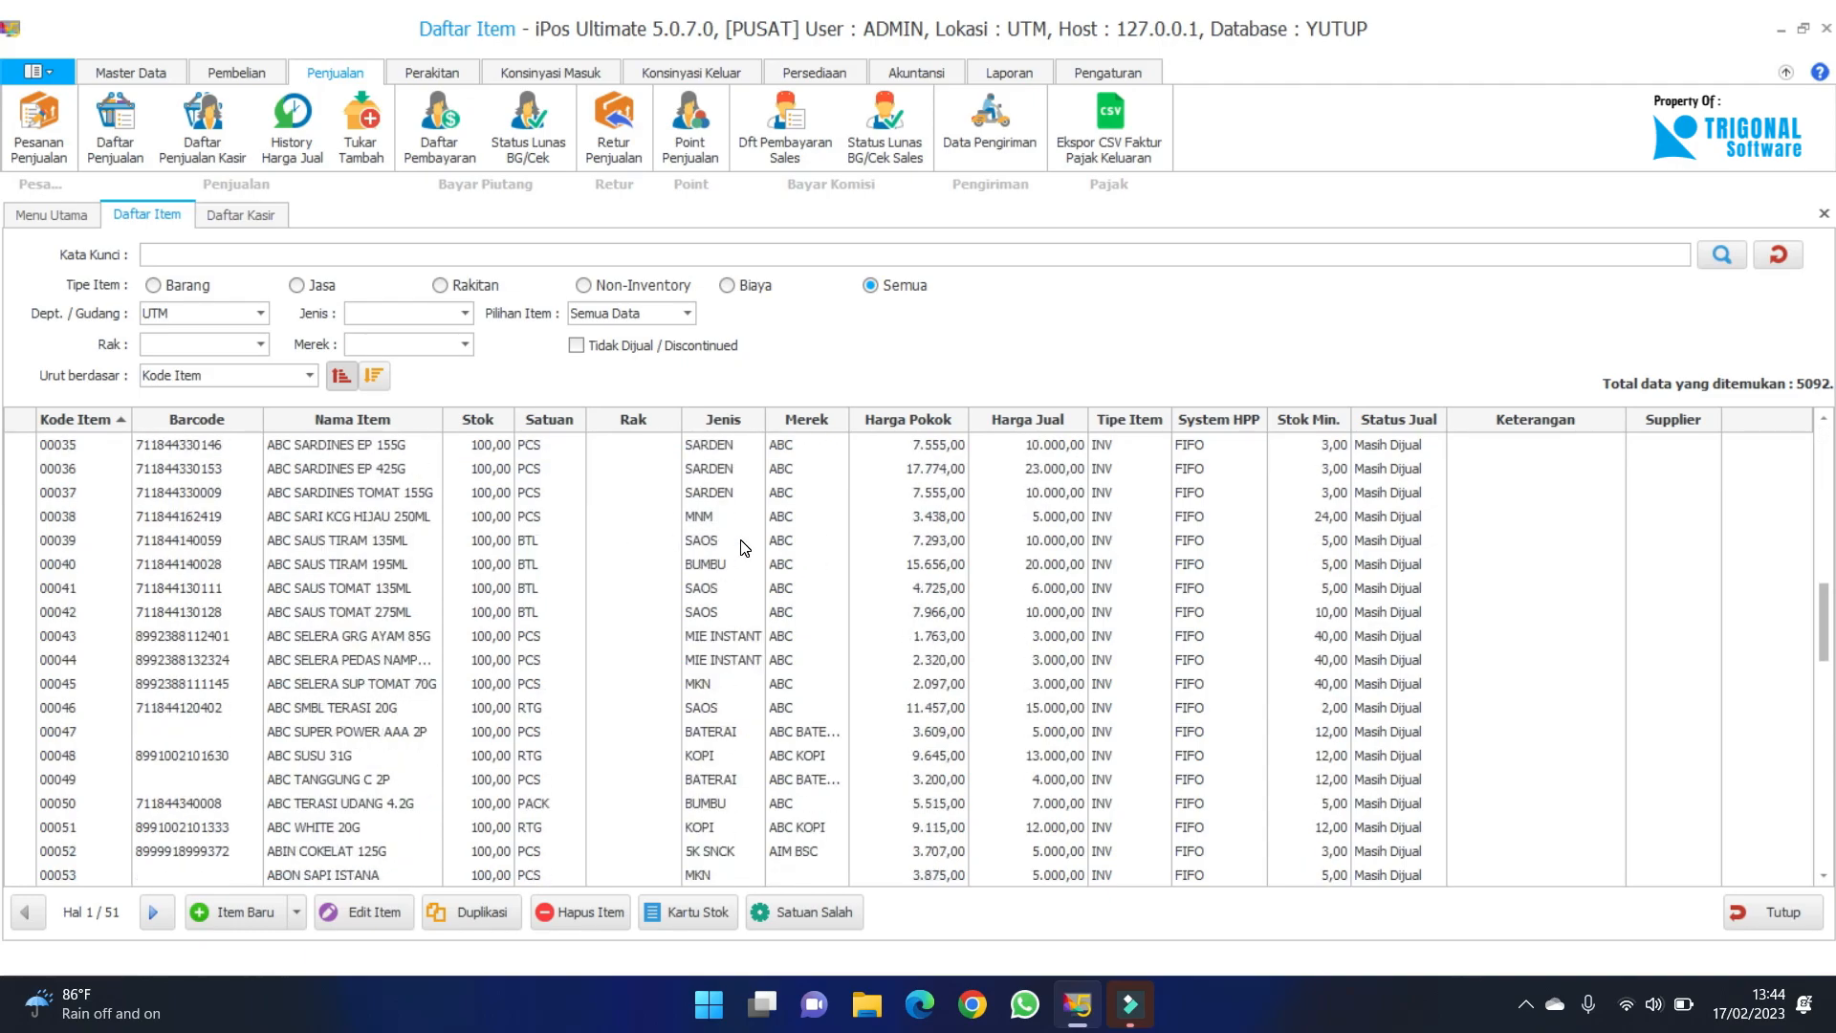
pyautogui.scroll(9, 745, 547)
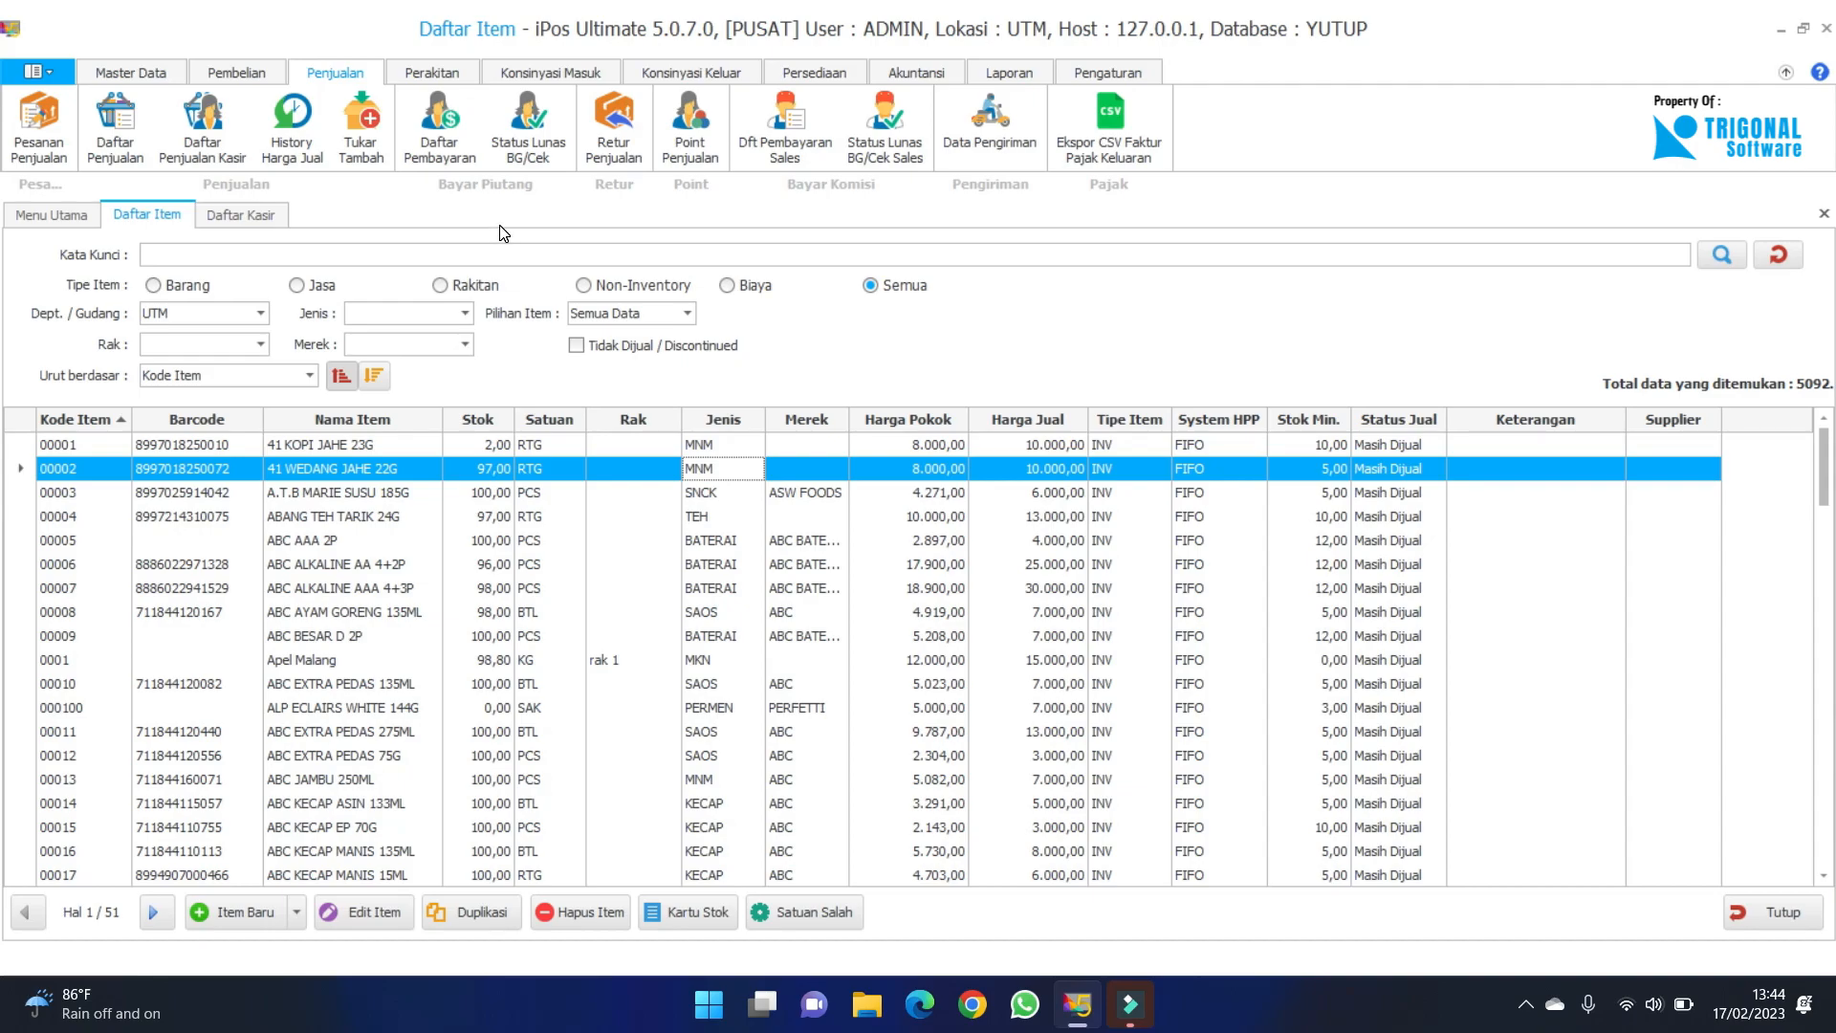
# Generate the inventory report Laporan Stok Minimum for all items in warehouse UTM, sorted by Kode Item.
pyautogui.click(1023, 77)
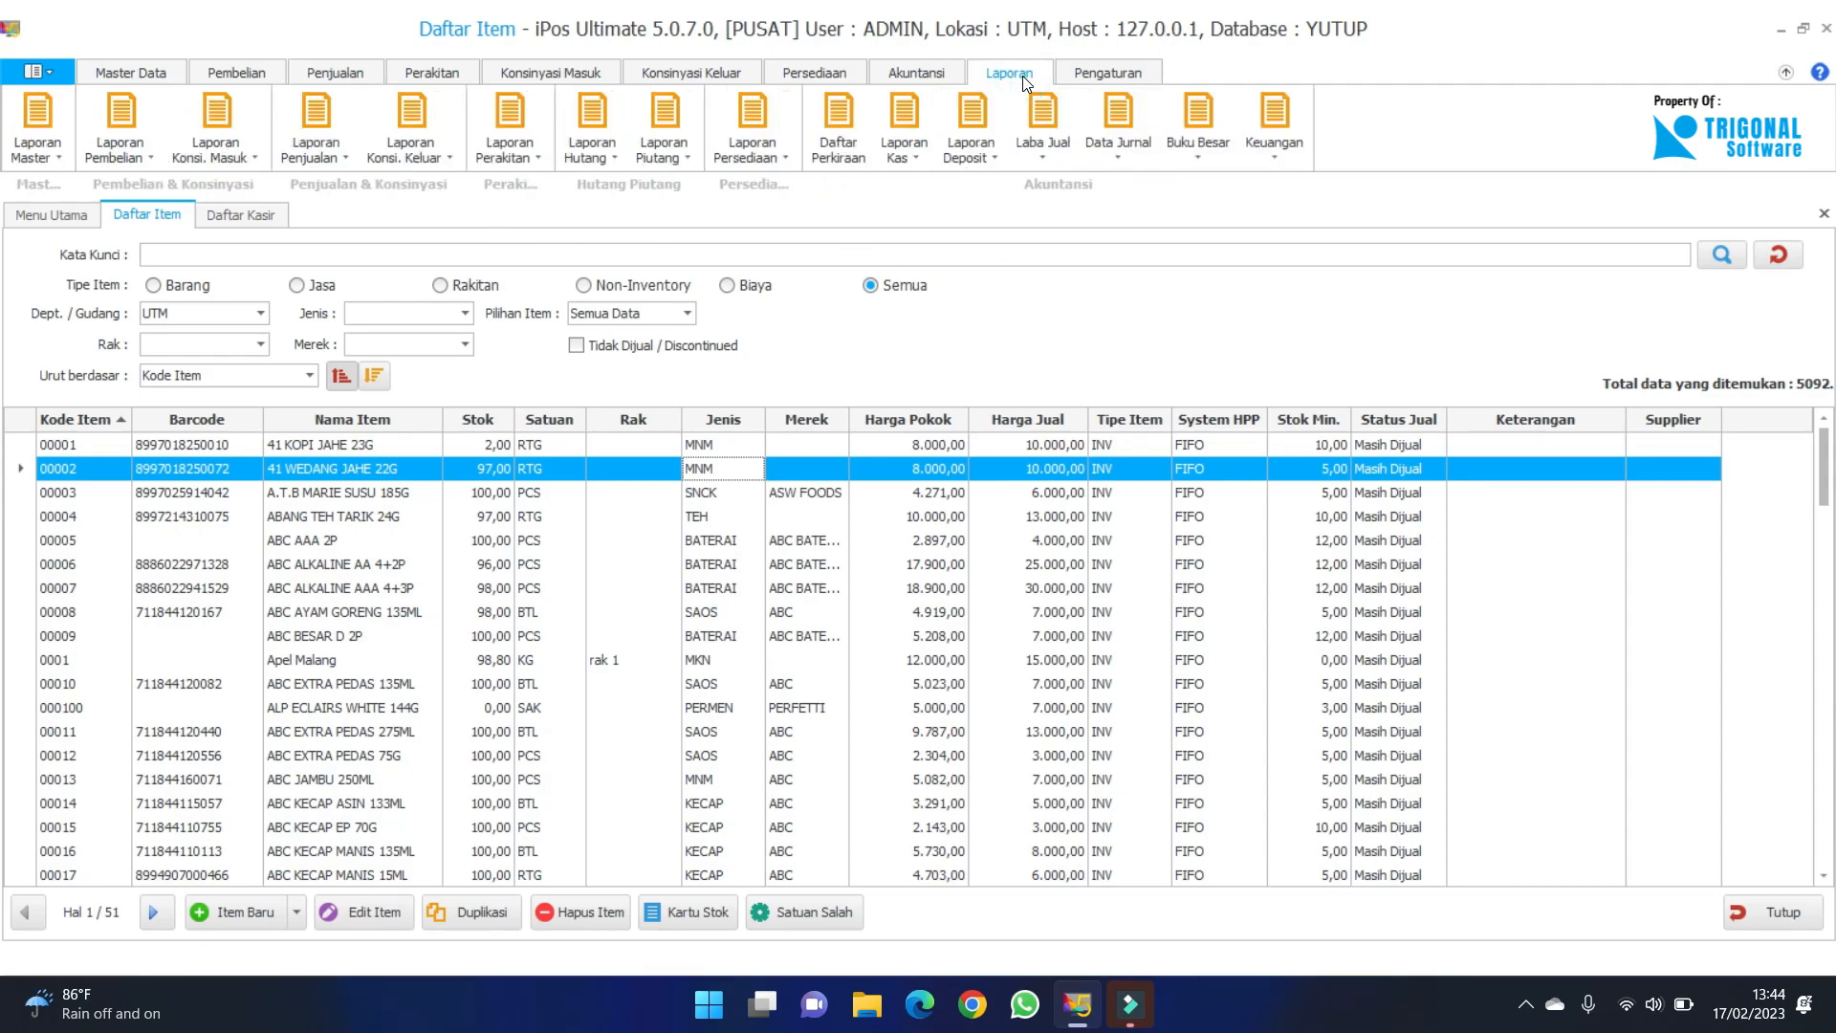
pyautogui.click(752, 157)
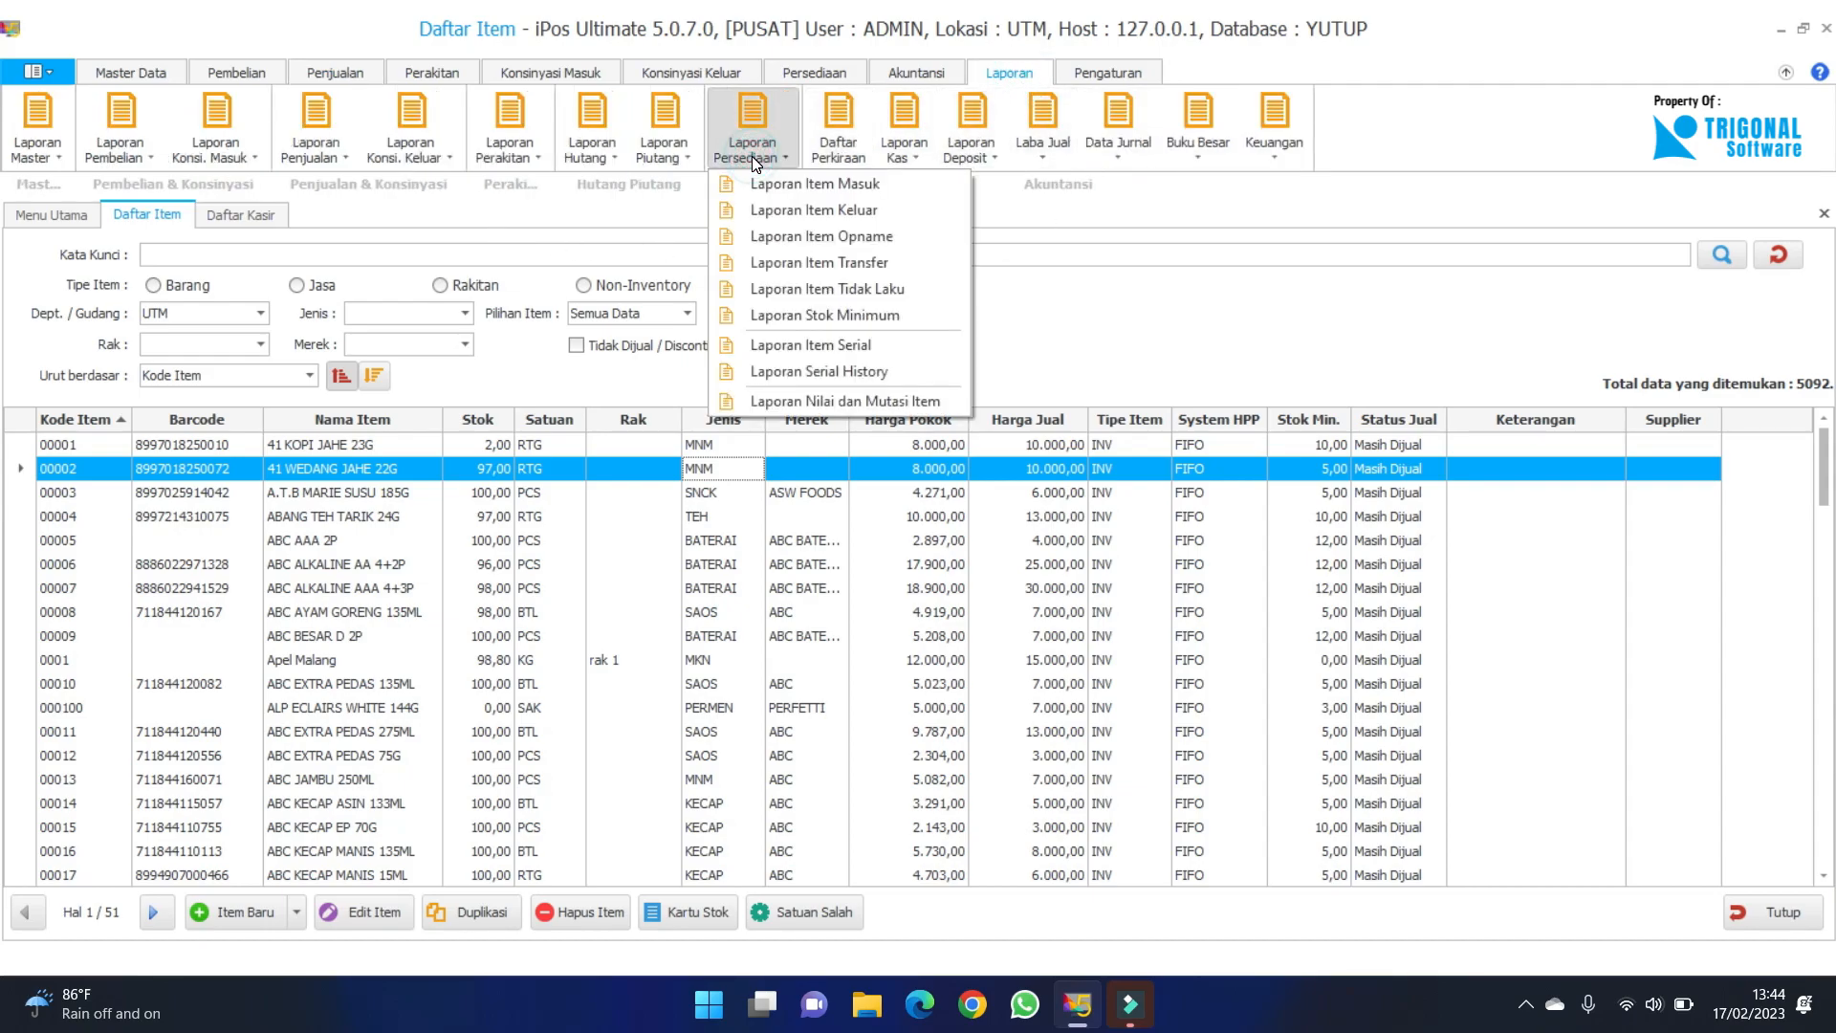
pyautogui.click(823, 307)
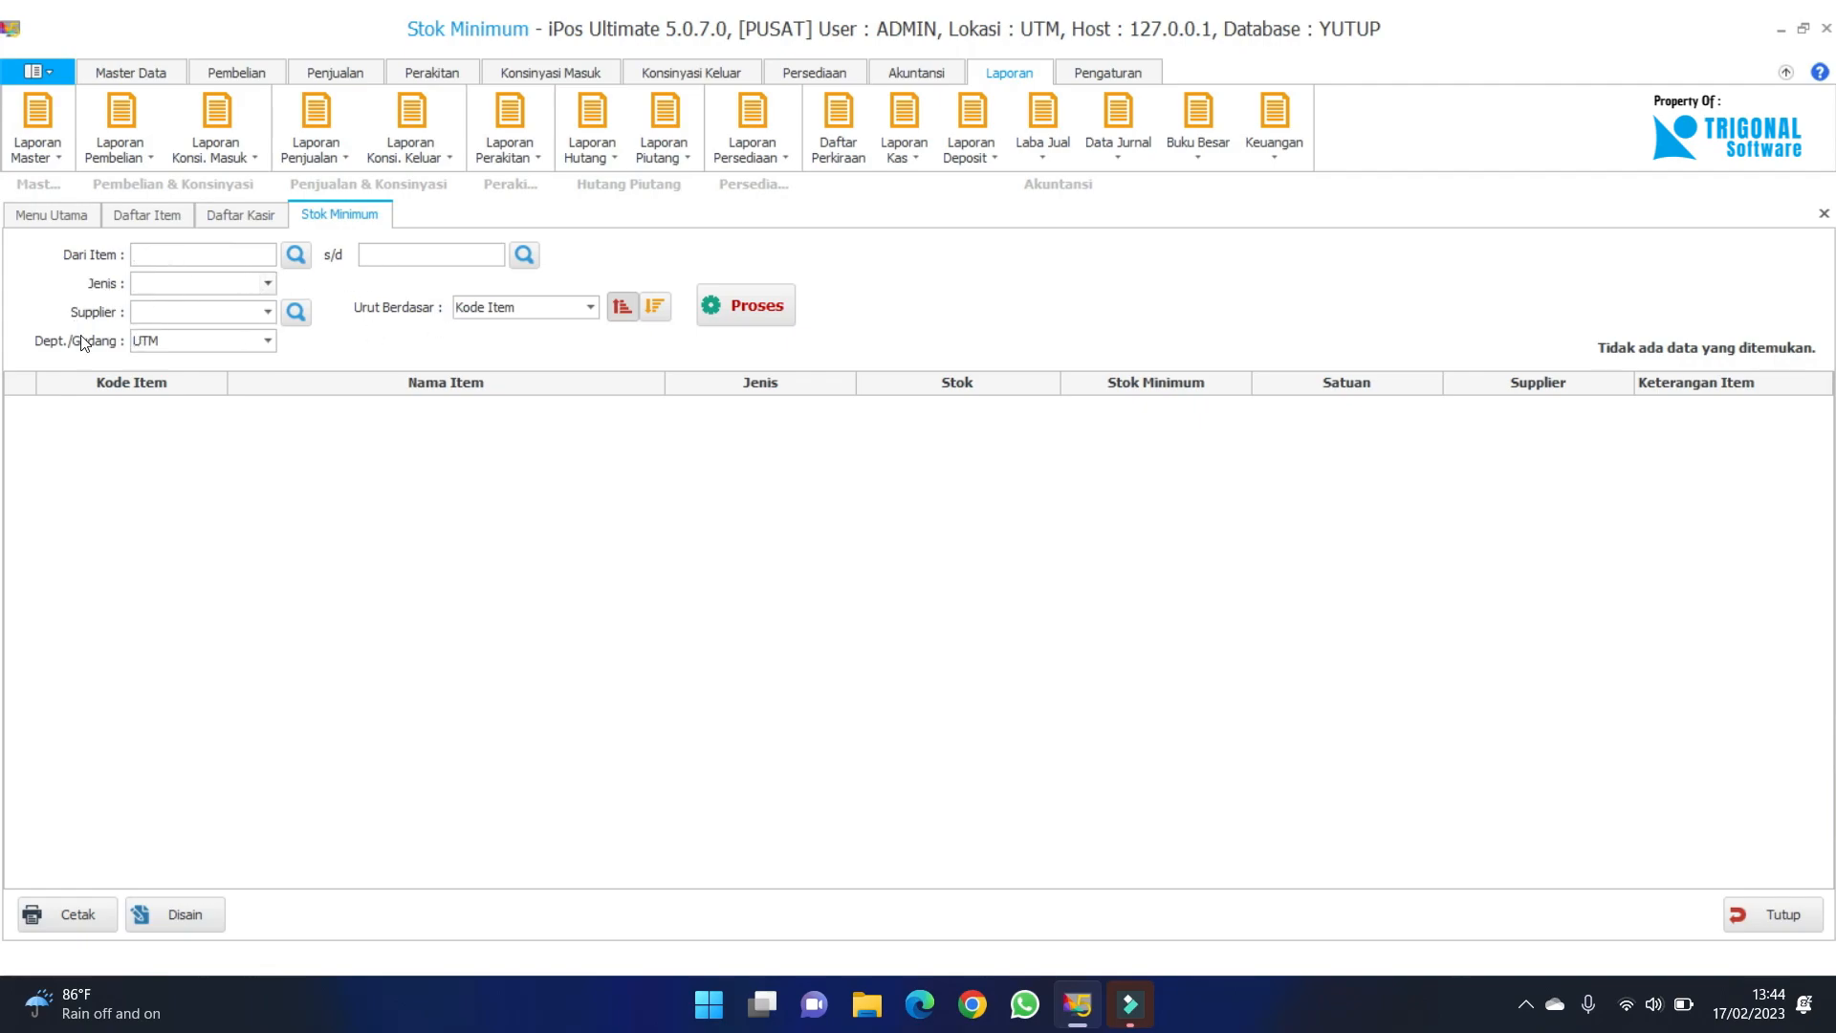
pyautogui.click(787, 305)
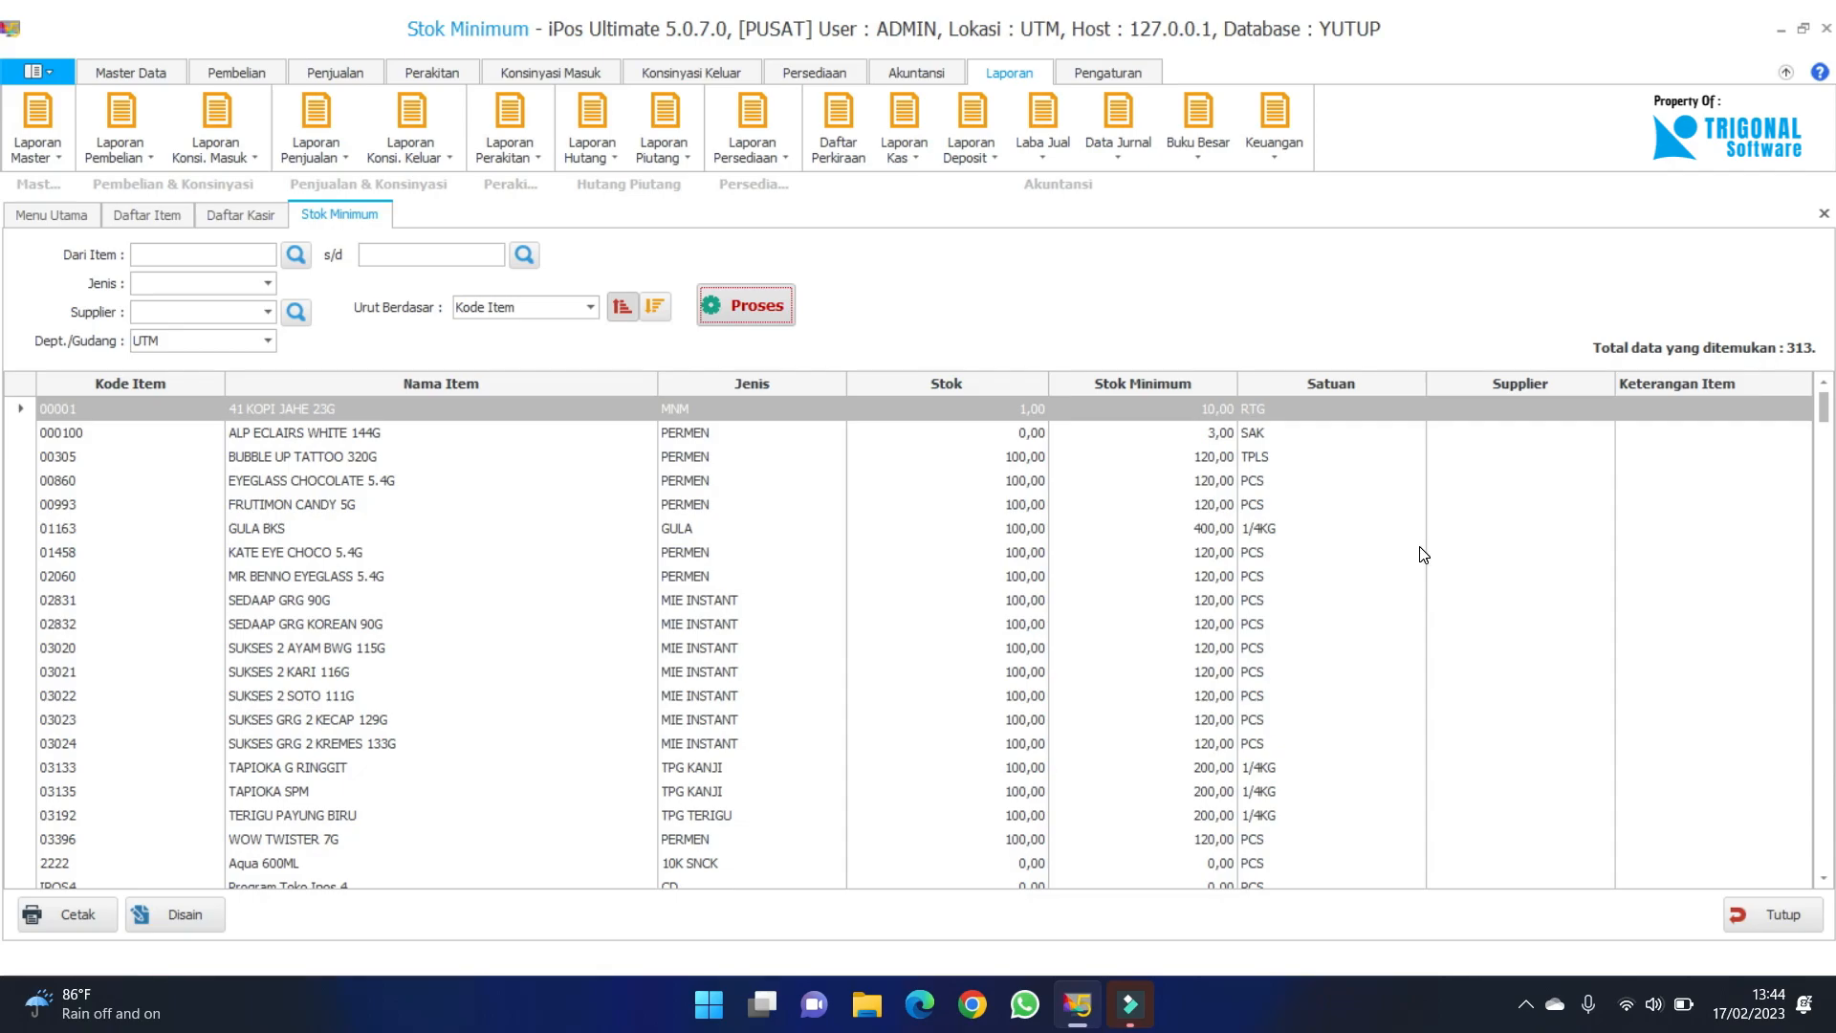
# Examine the minimum stock report, comparing stock with minimum stock for 41 KOPI JAHE 23G, ALP ECLAIRS WHITE 144G and BUBBLE UP TATTOO 320G.
pyautogui.moveTo(1824, 405); pyautogui.dragTo(1832, 899)
pyautogui.scroll(20, 1026, 552)
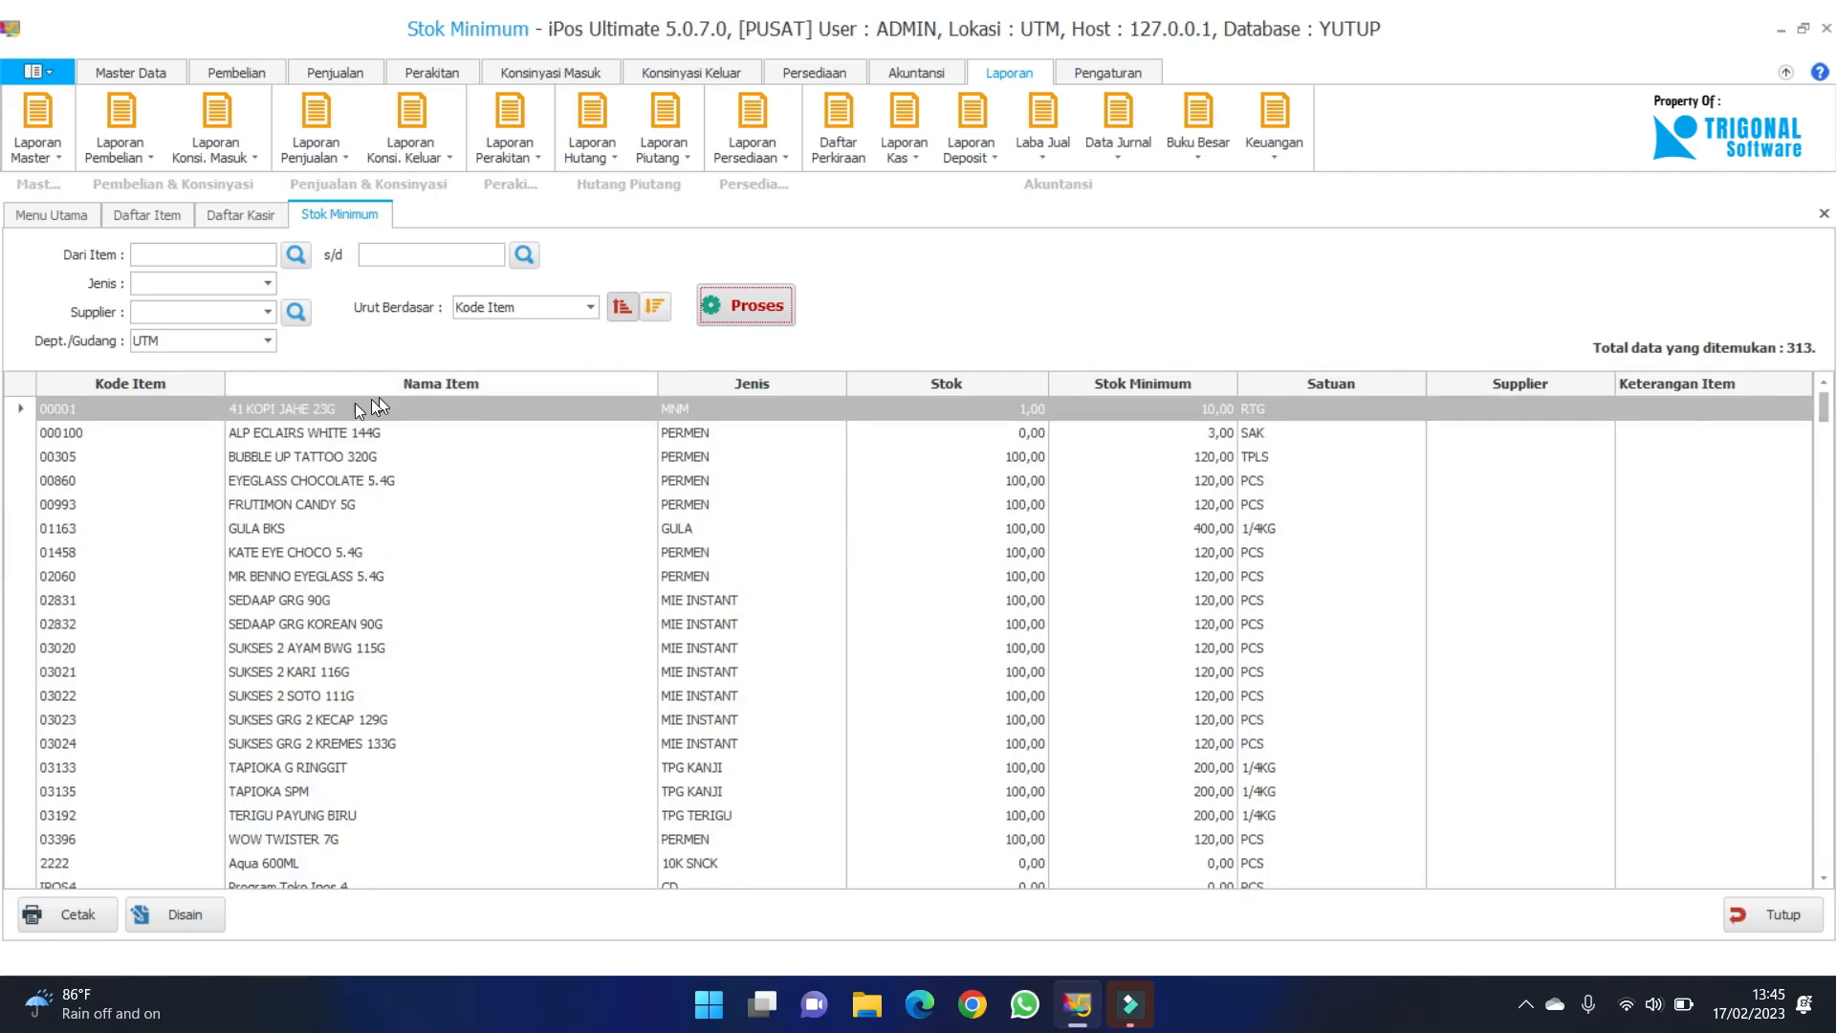
pyautogui.click(323, 405)
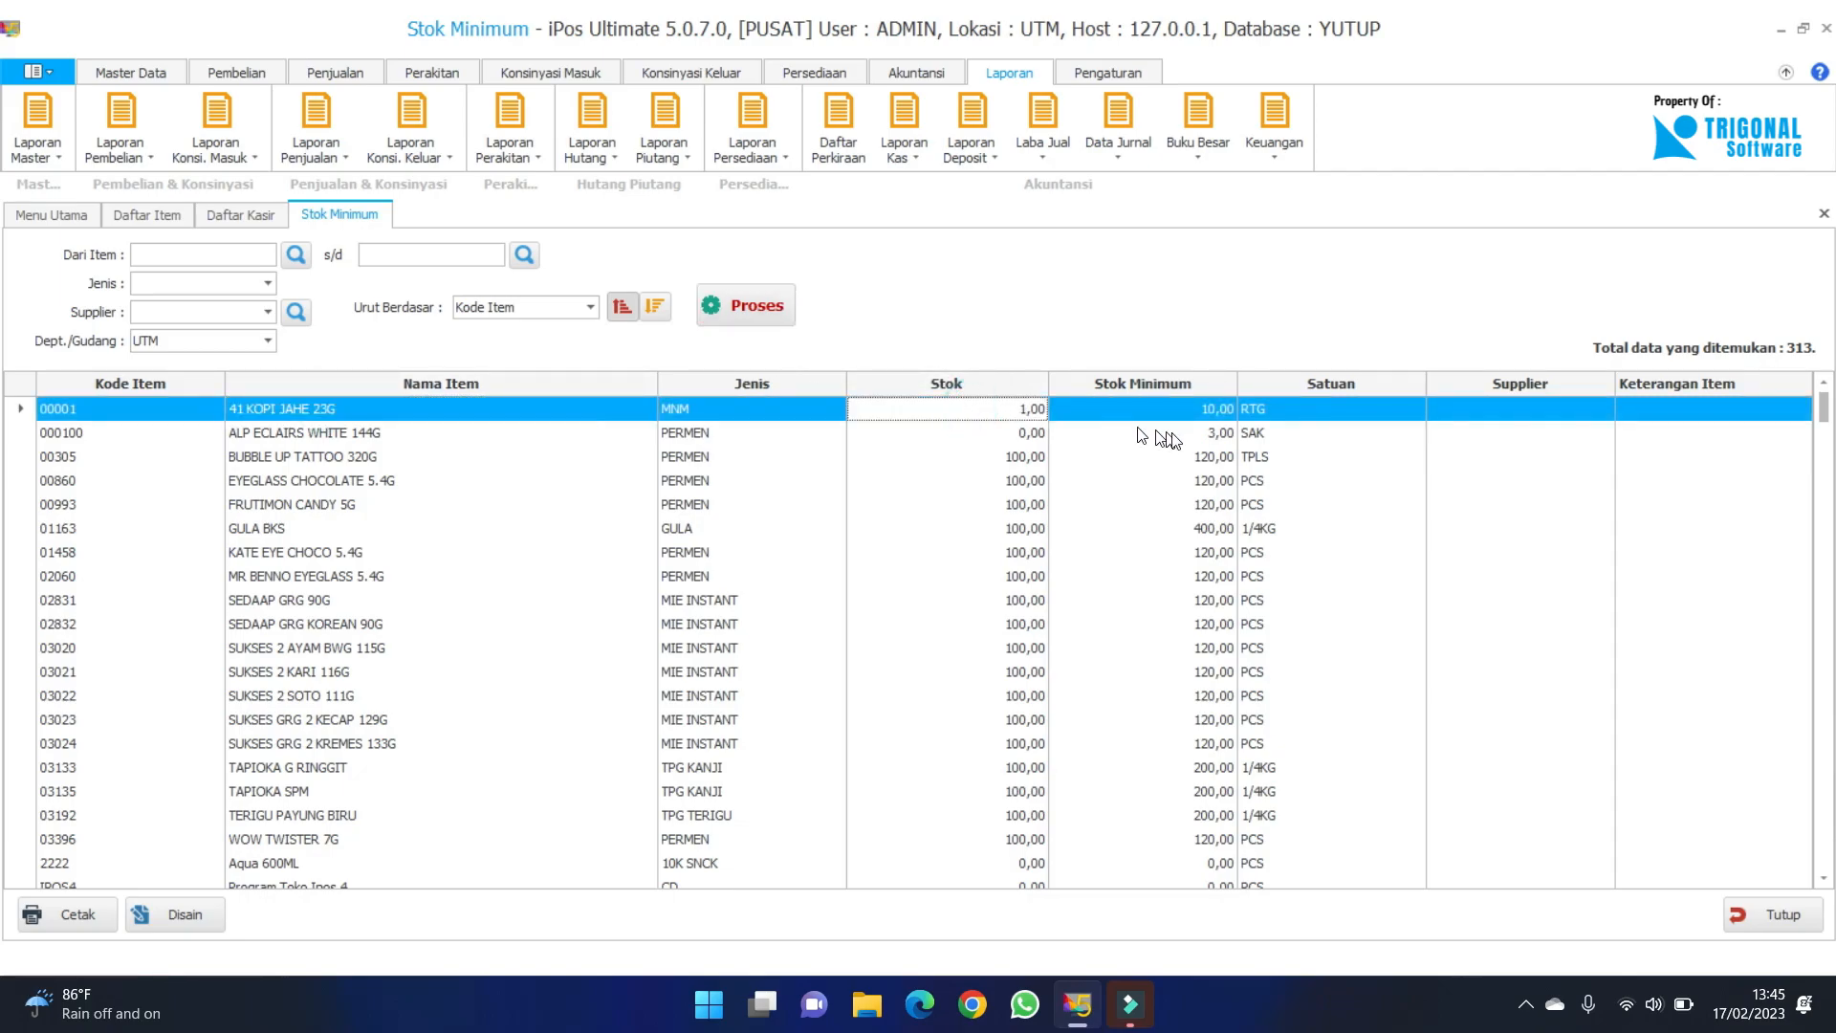
pyautogui.click(1190, 409)
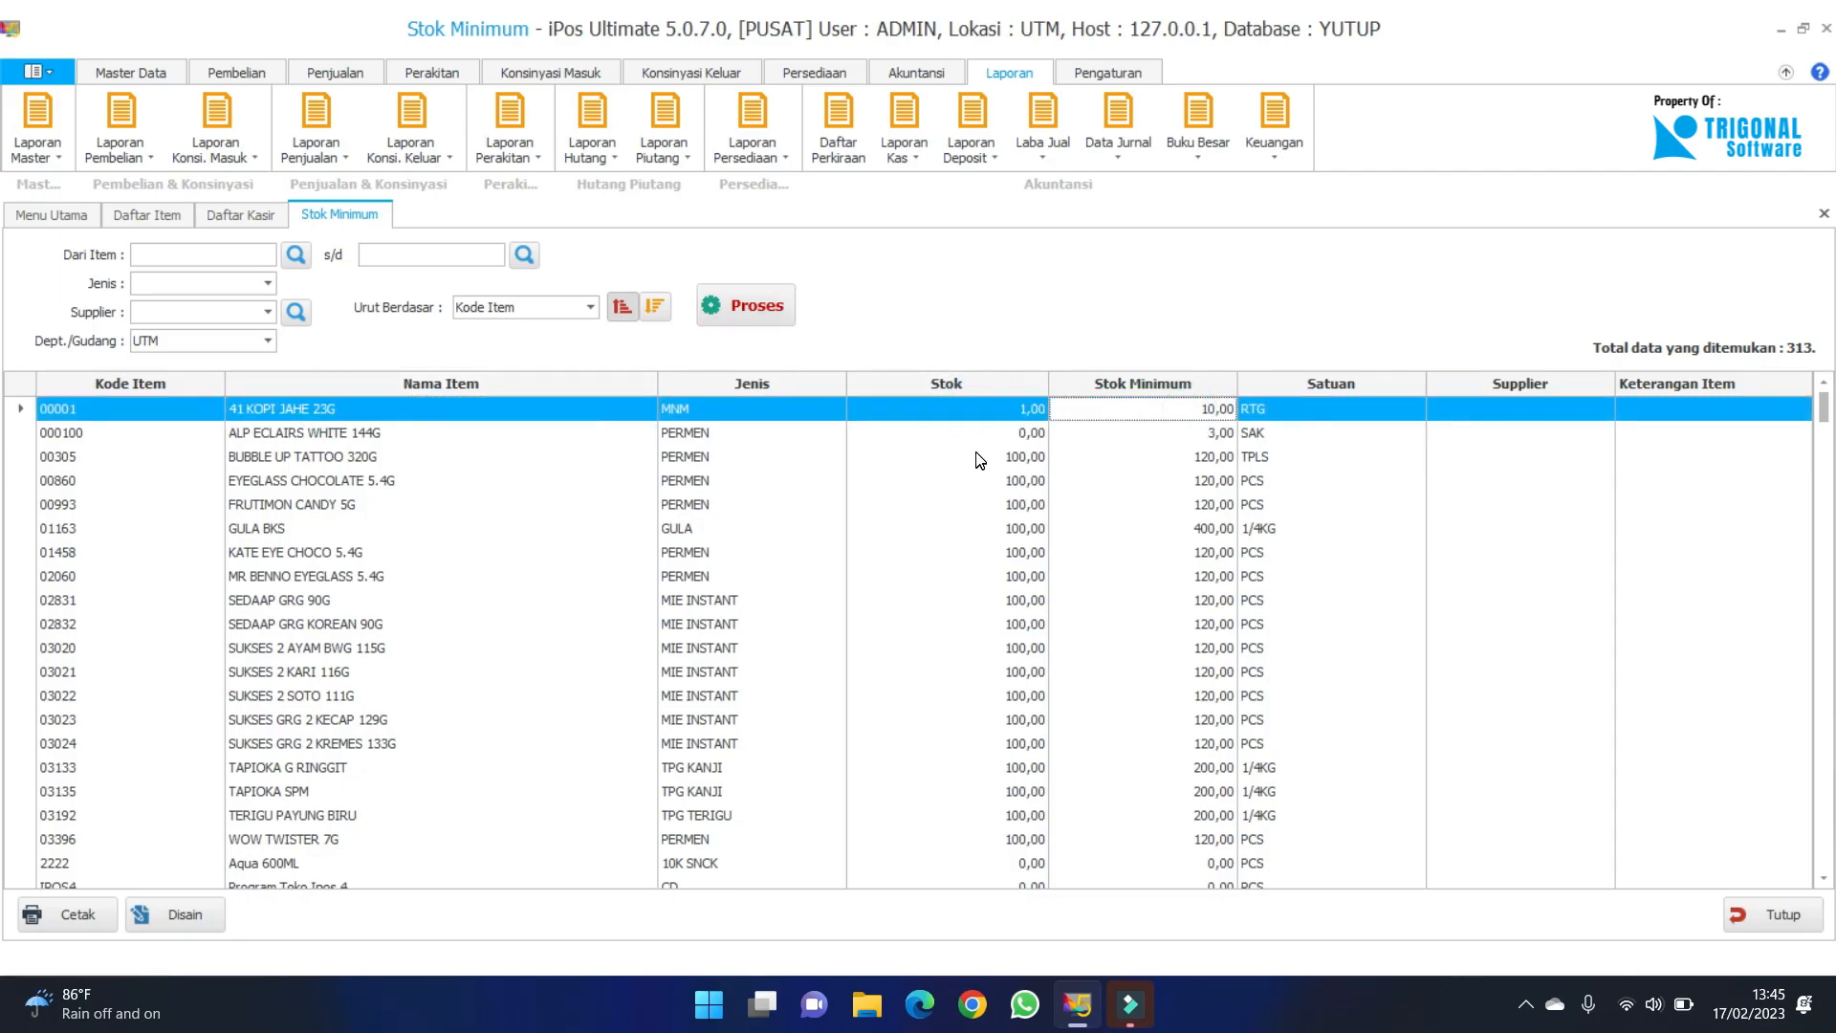
pyautogui.click(490, 436)
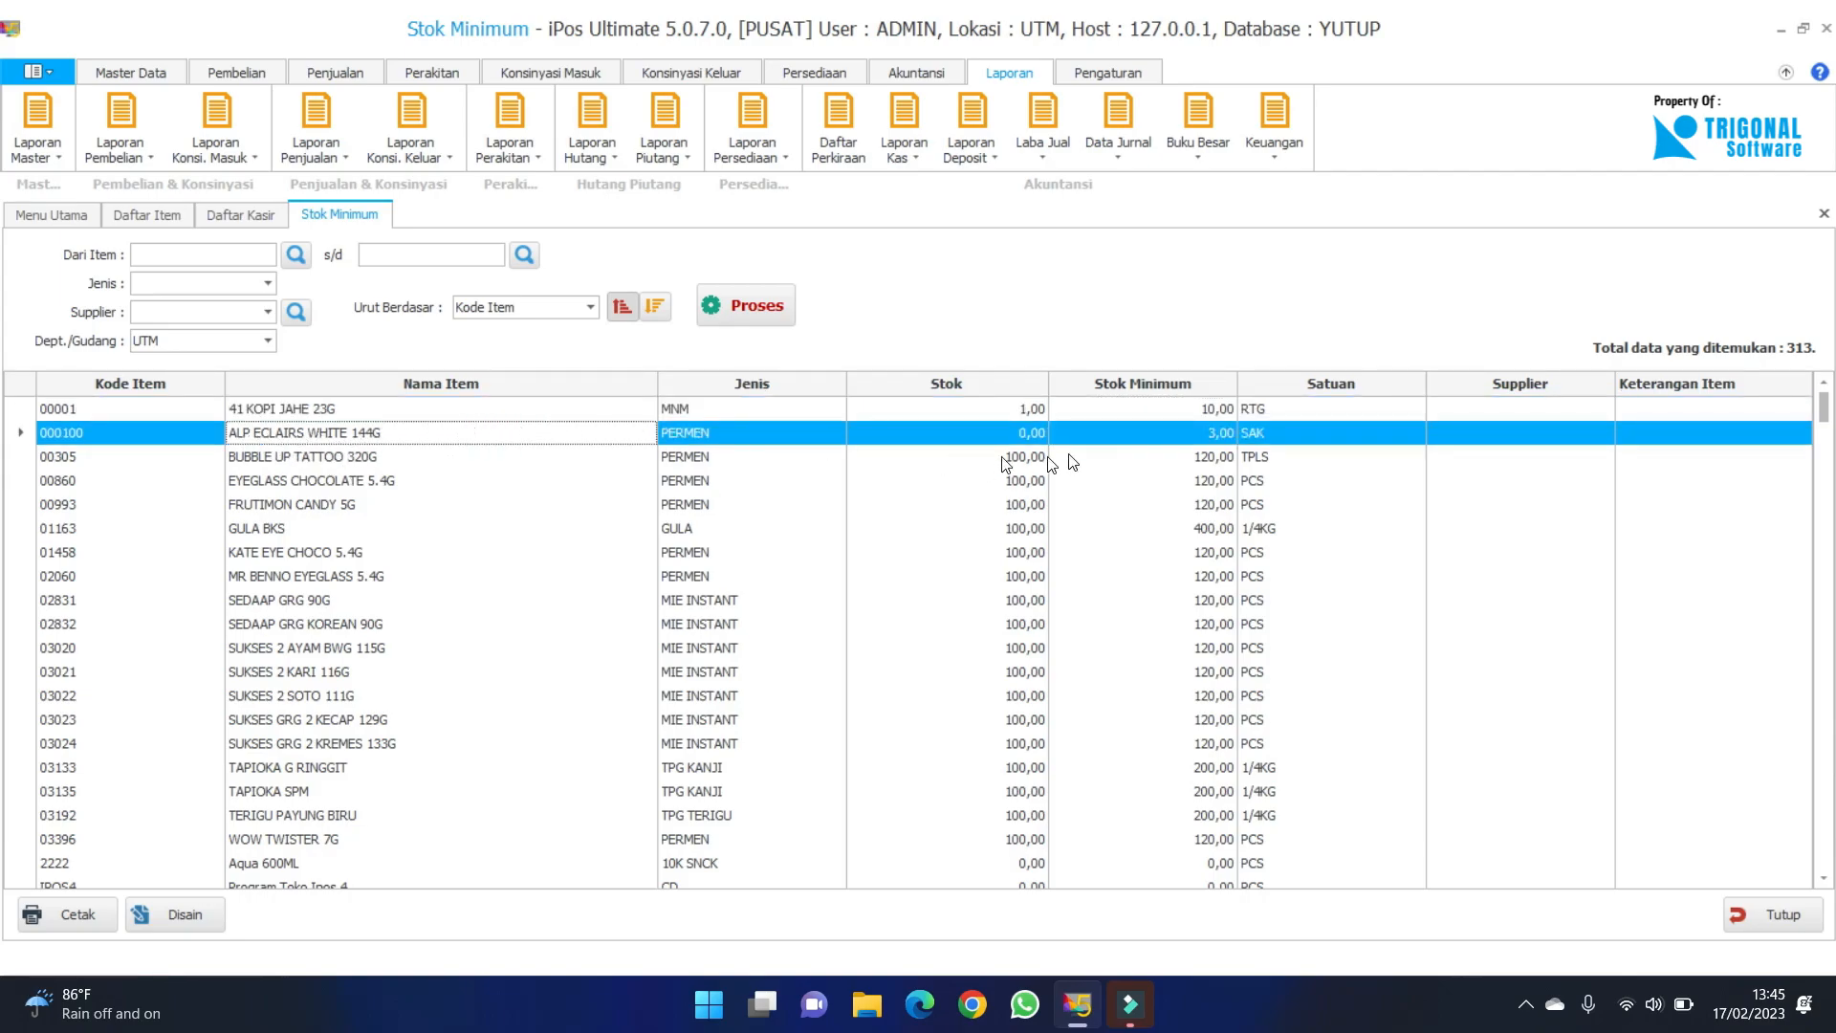
pyautogui.click(985, 438)
pyautogui.click(1130, 438)
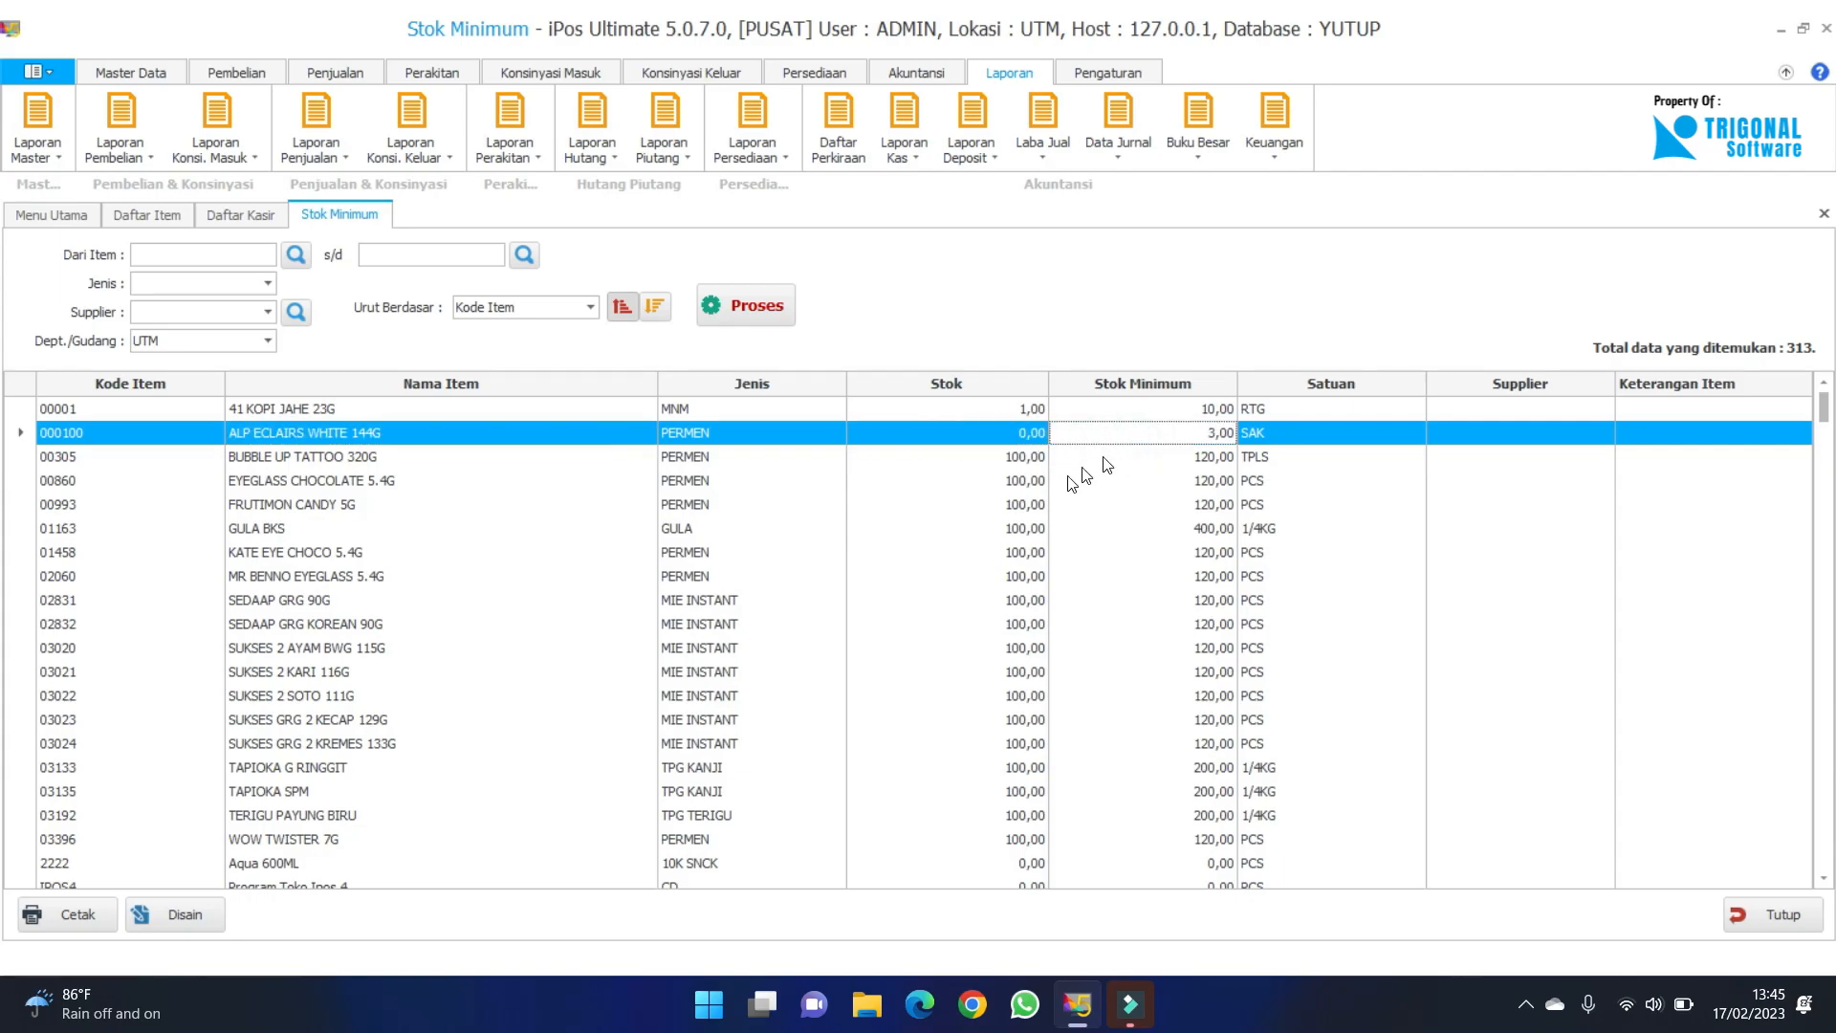
pyautogui.click(966, 466)
pyautogui.moveTo(1823, 409); pyautogui.dragTo(1827, 481)
# Preview the printout of the minimum stock report, look through its item list and close the preview.
pyautogui.click(80, 914)
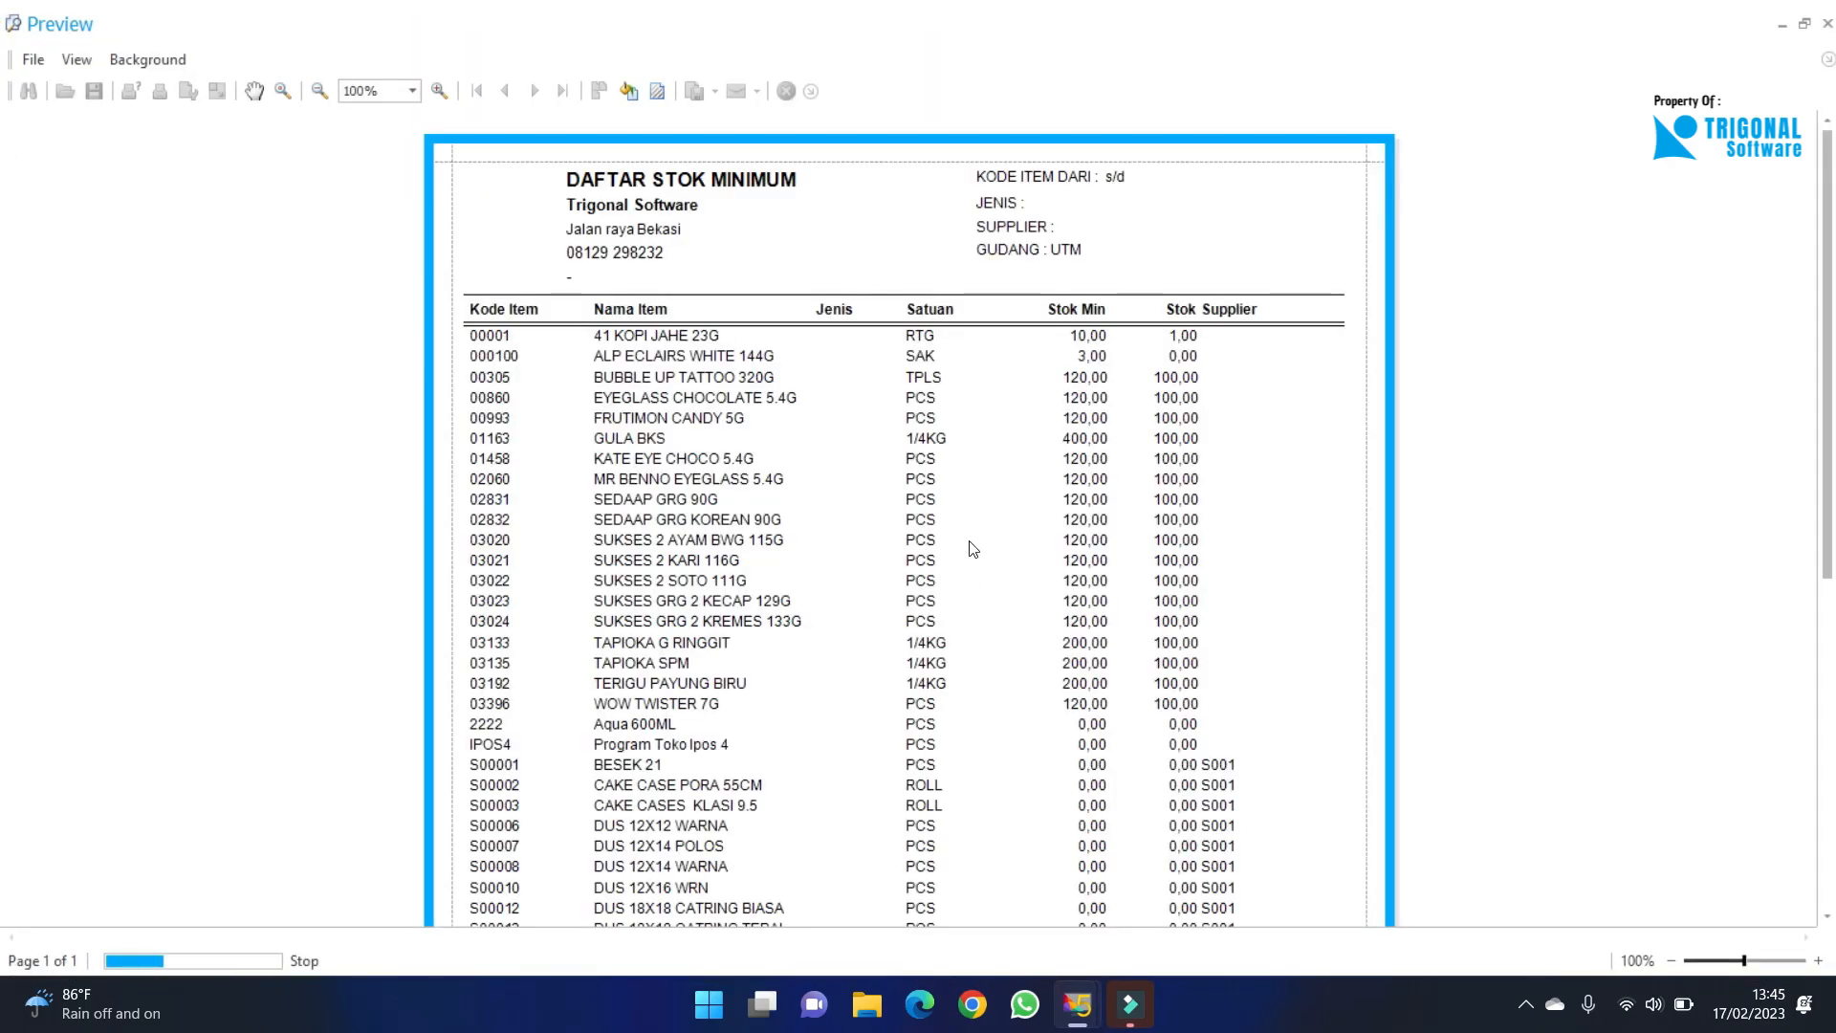
pyautogui.scroll(-10, 915, 512)
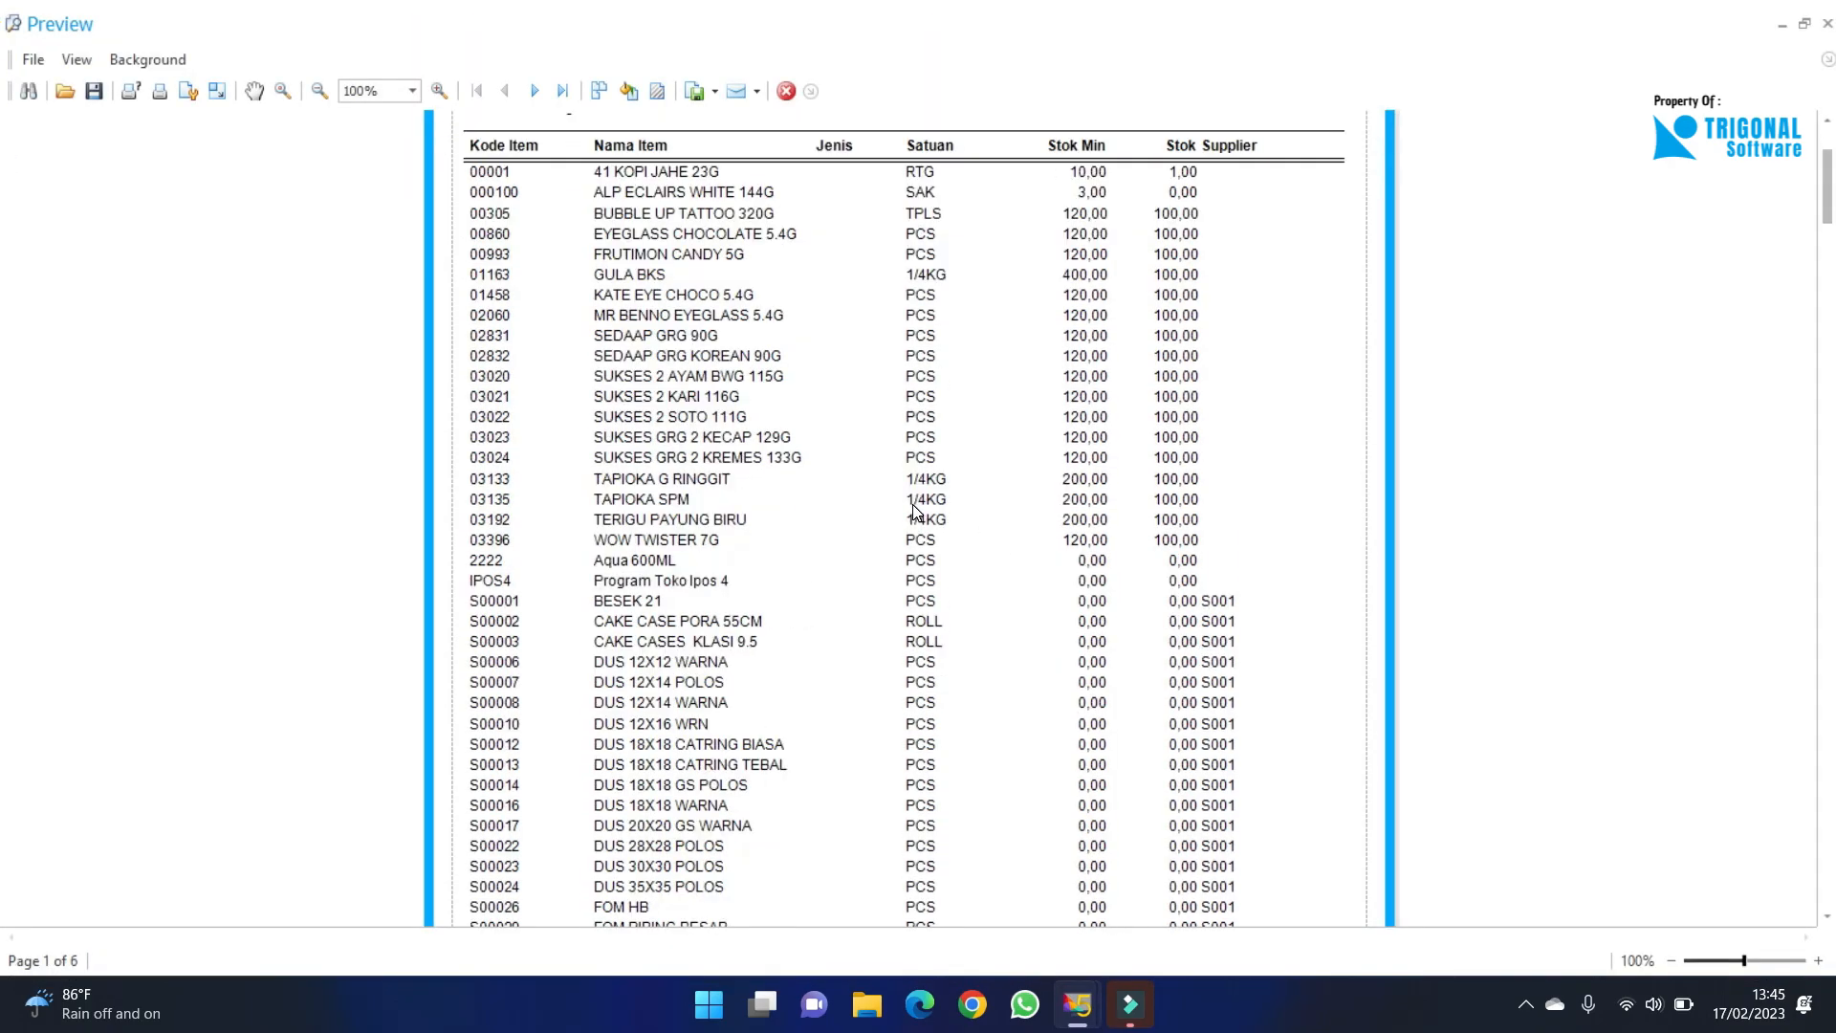
pyautogui.scroll(10, 915, 511)
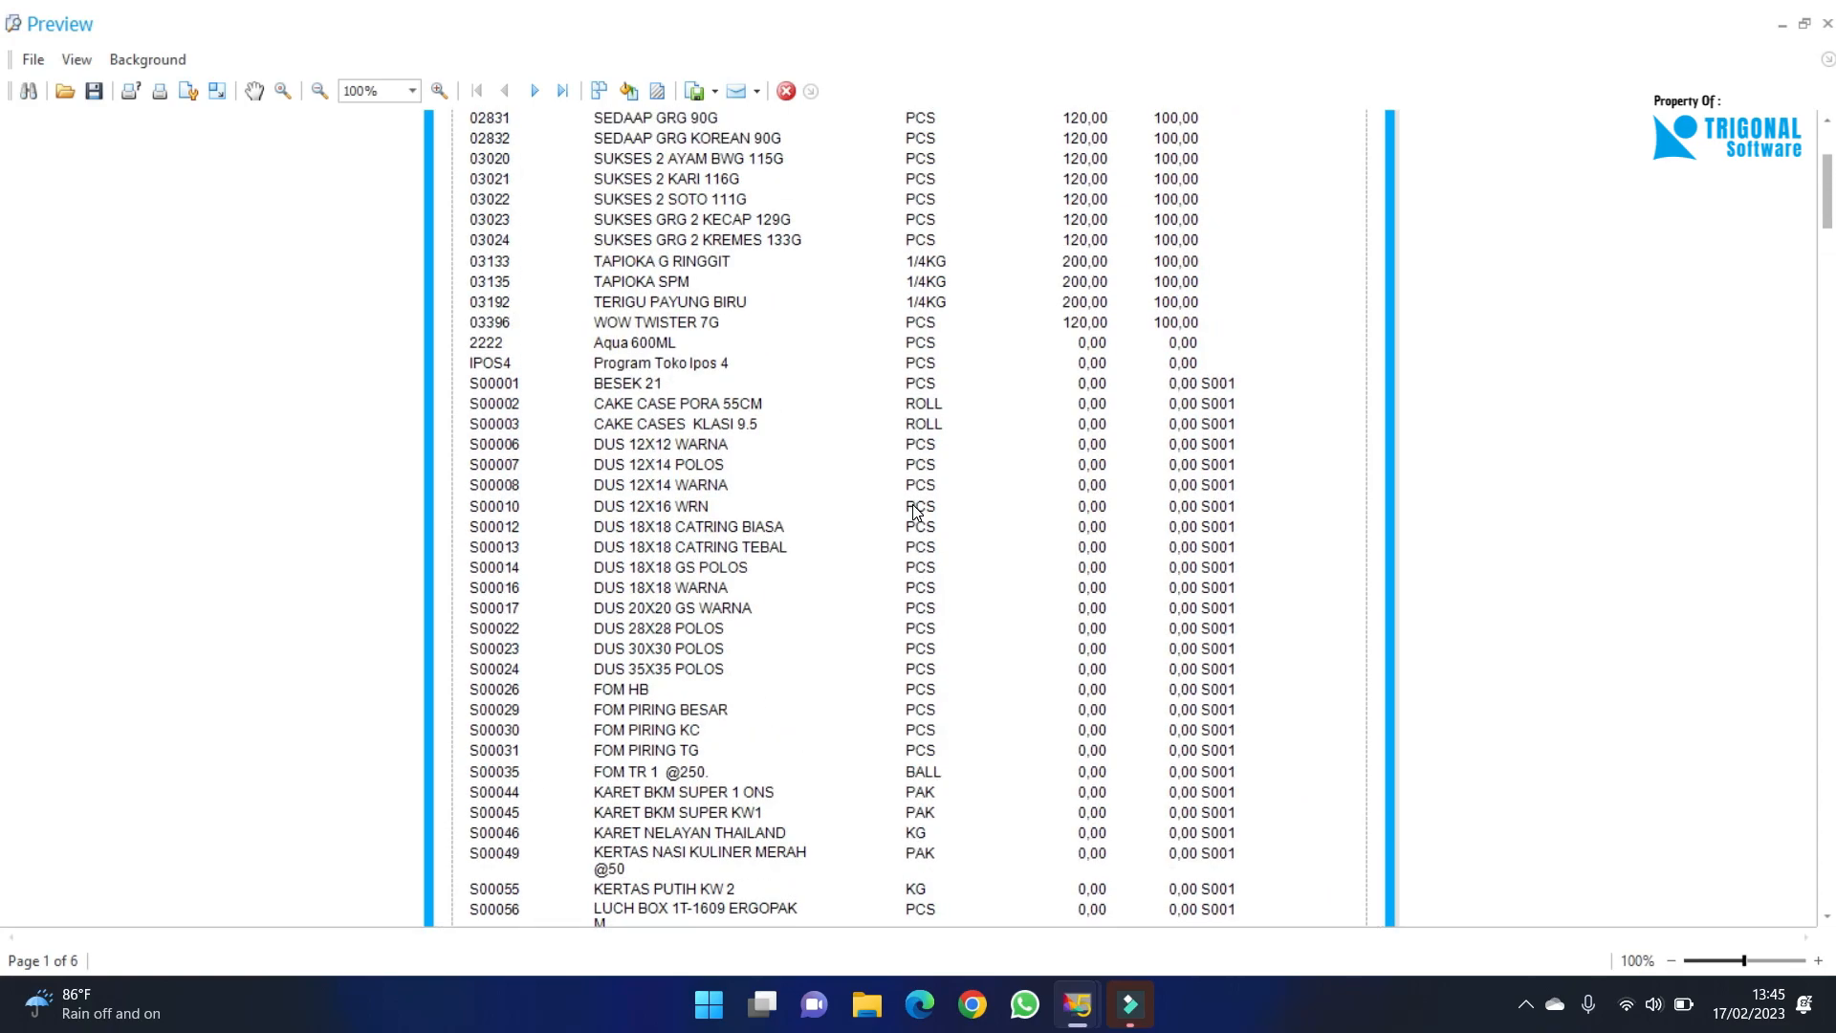
pyautogui.scroll(-1, 915, 511)
pyautogui.scroll(-15, 915, 511)
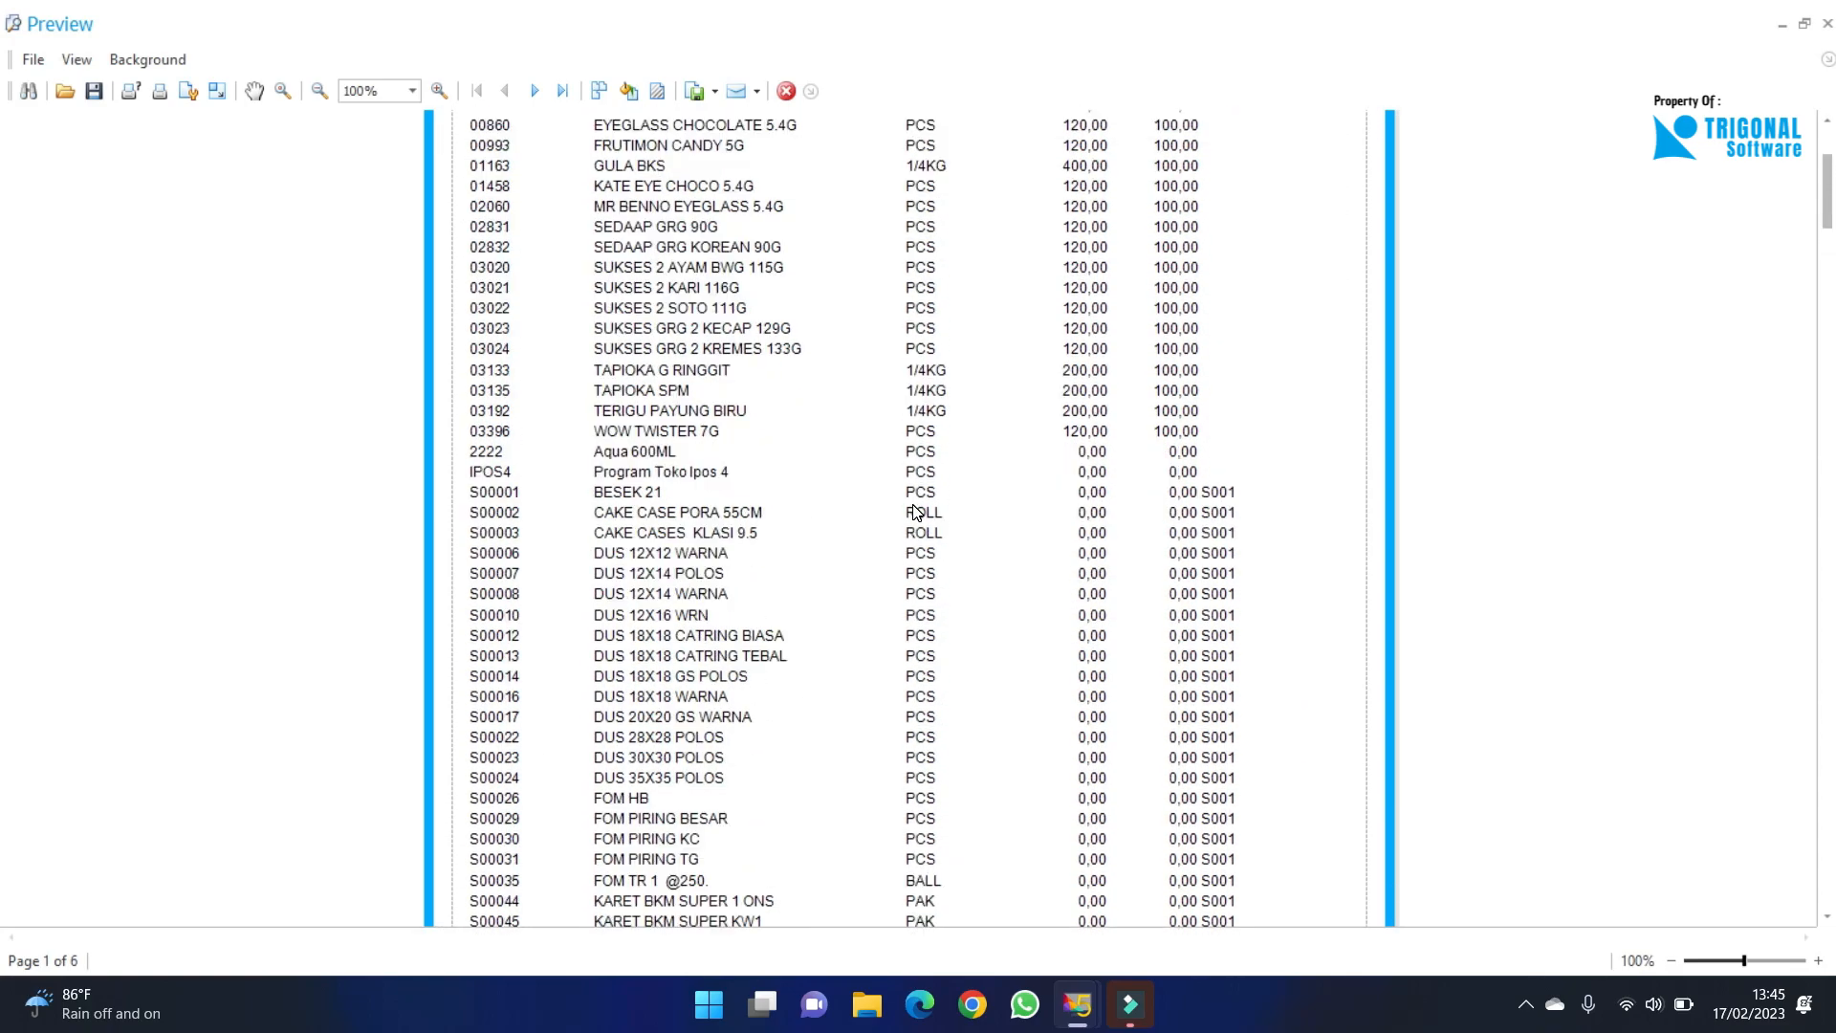
pyautogui.scroll(-4, 915, 512)
pyautogui.scroll(4, 915, 512)
pyautogui.click(786, 90)
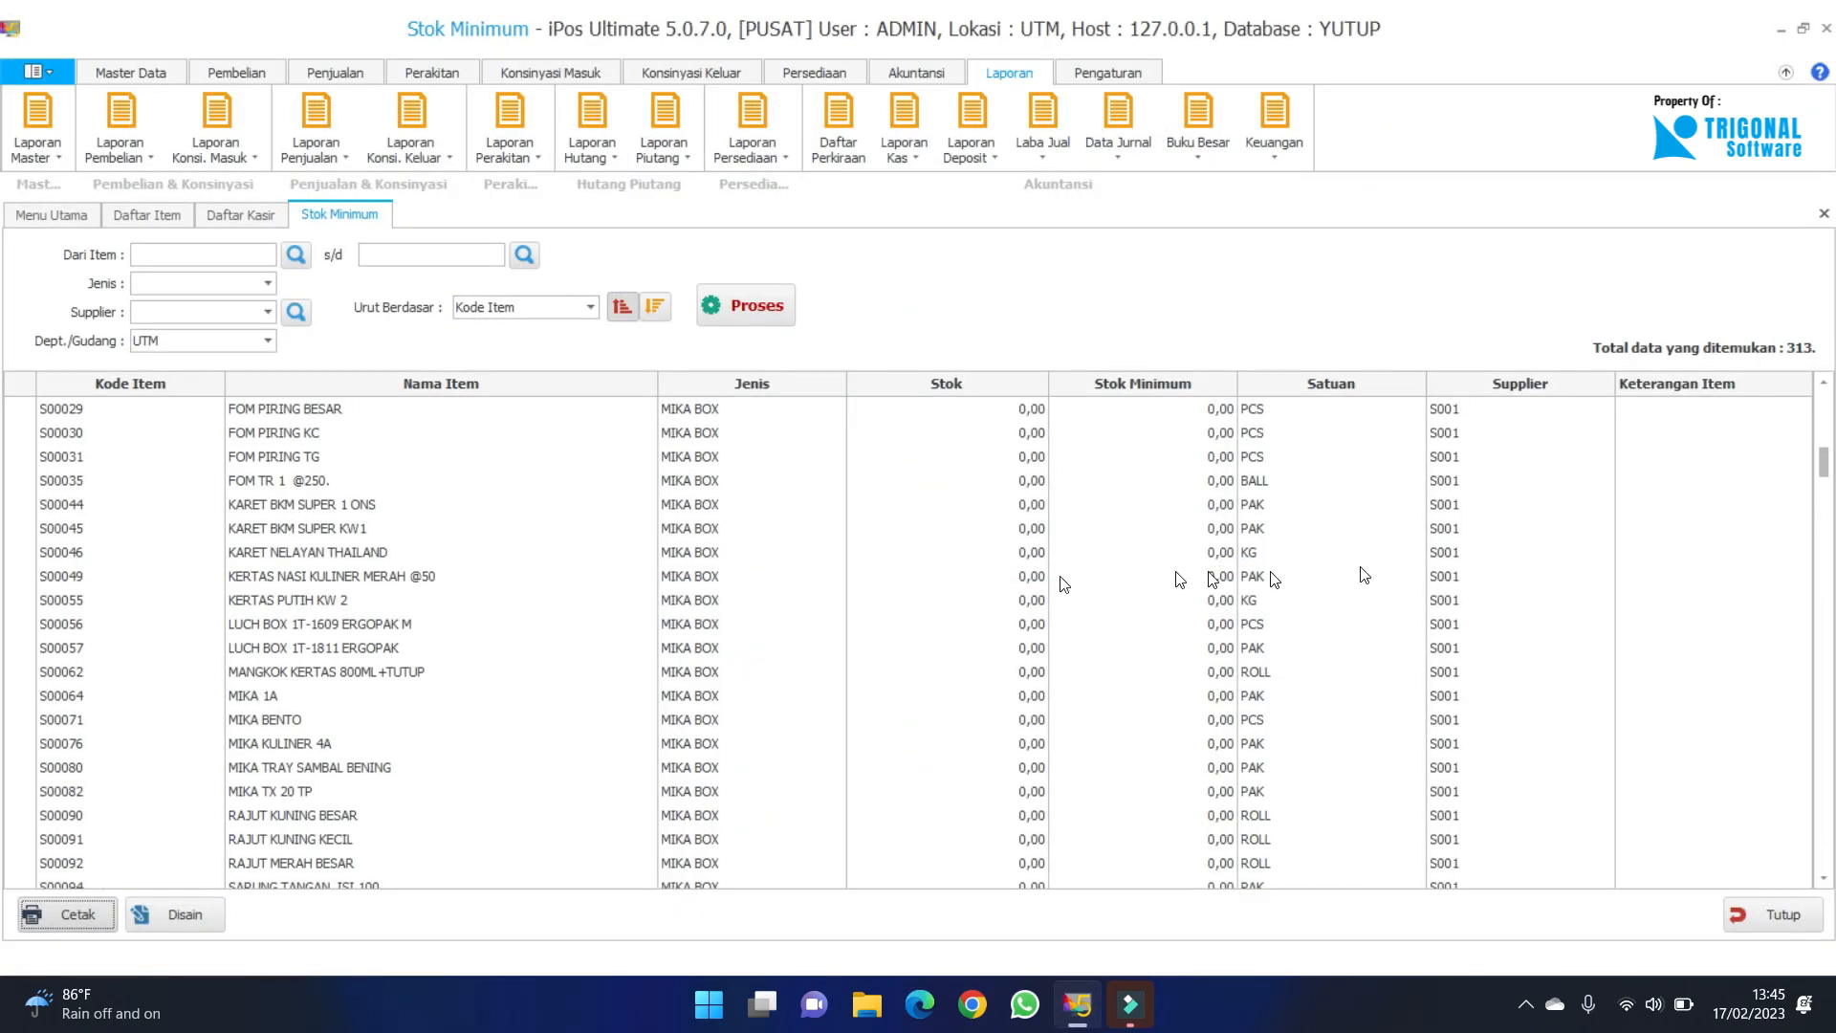
# Close the minimum stock report and check the Stok Min. values of items 00001 and 00002 in the item list.
pyautogui.moveTo(1822, 467); pyautogui.dragTo(1833, 383)
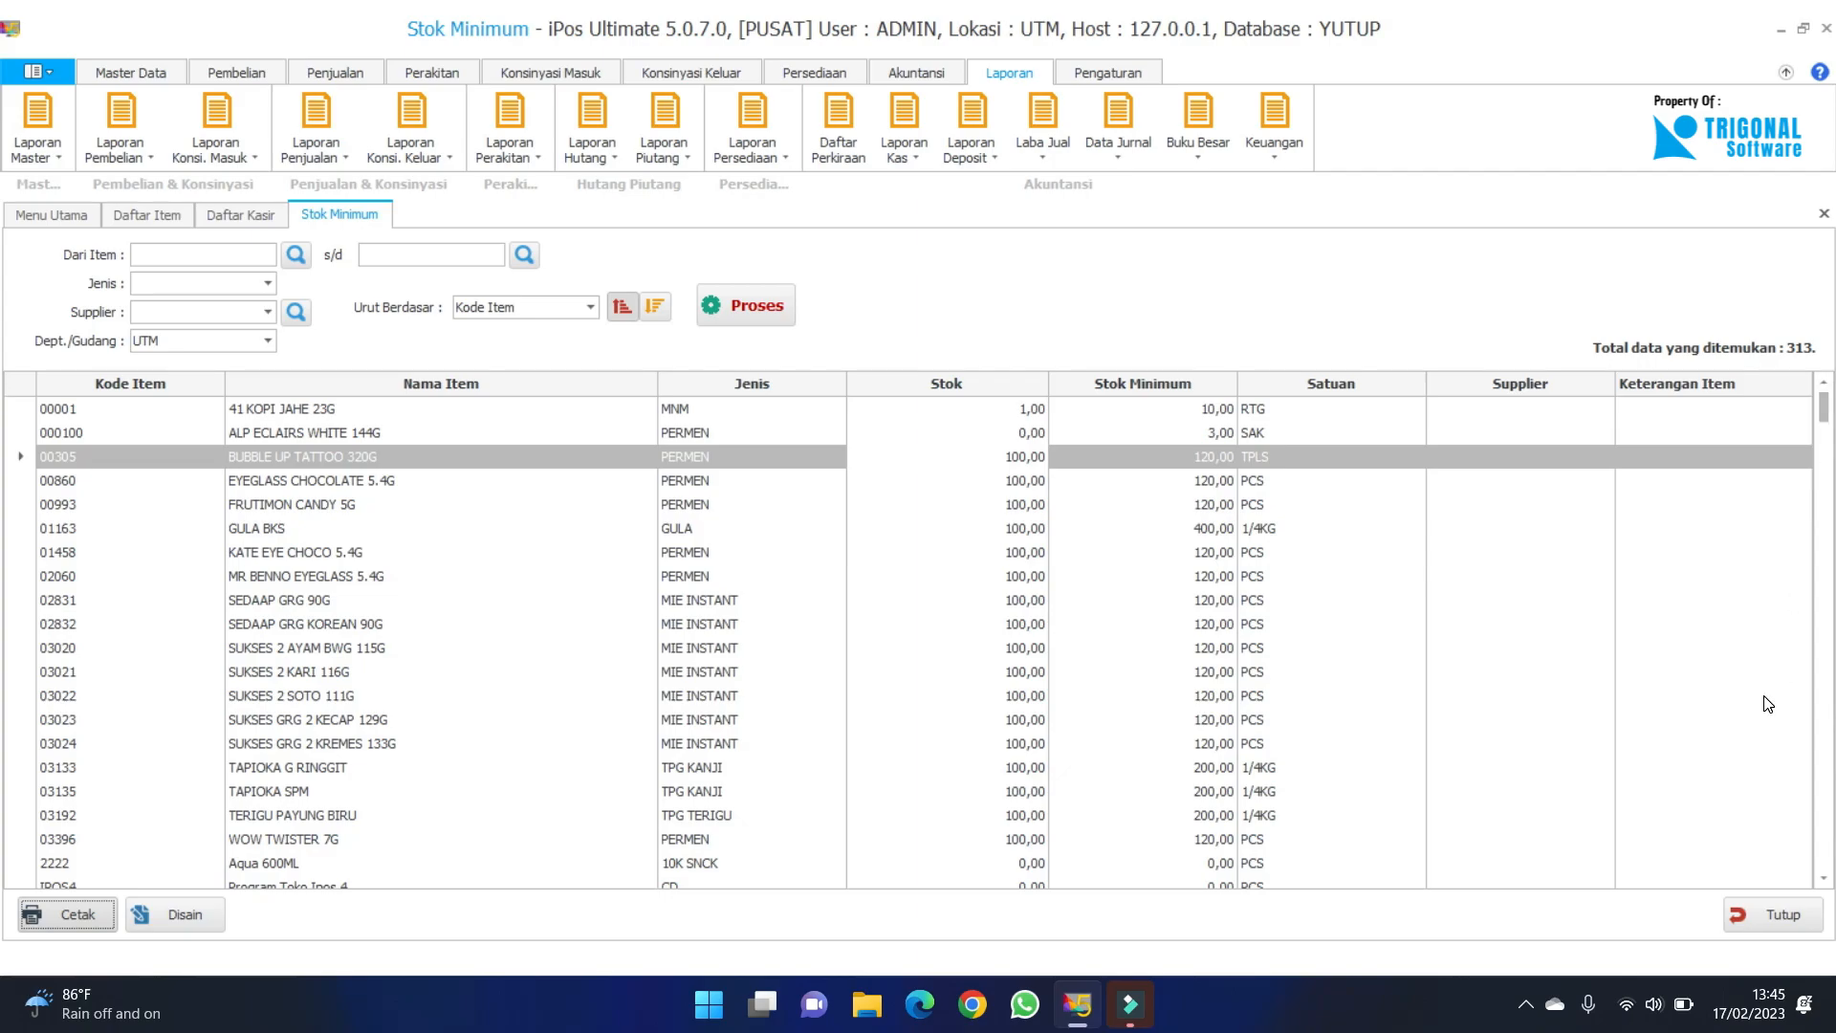
pyautogui.click(1792, 918)
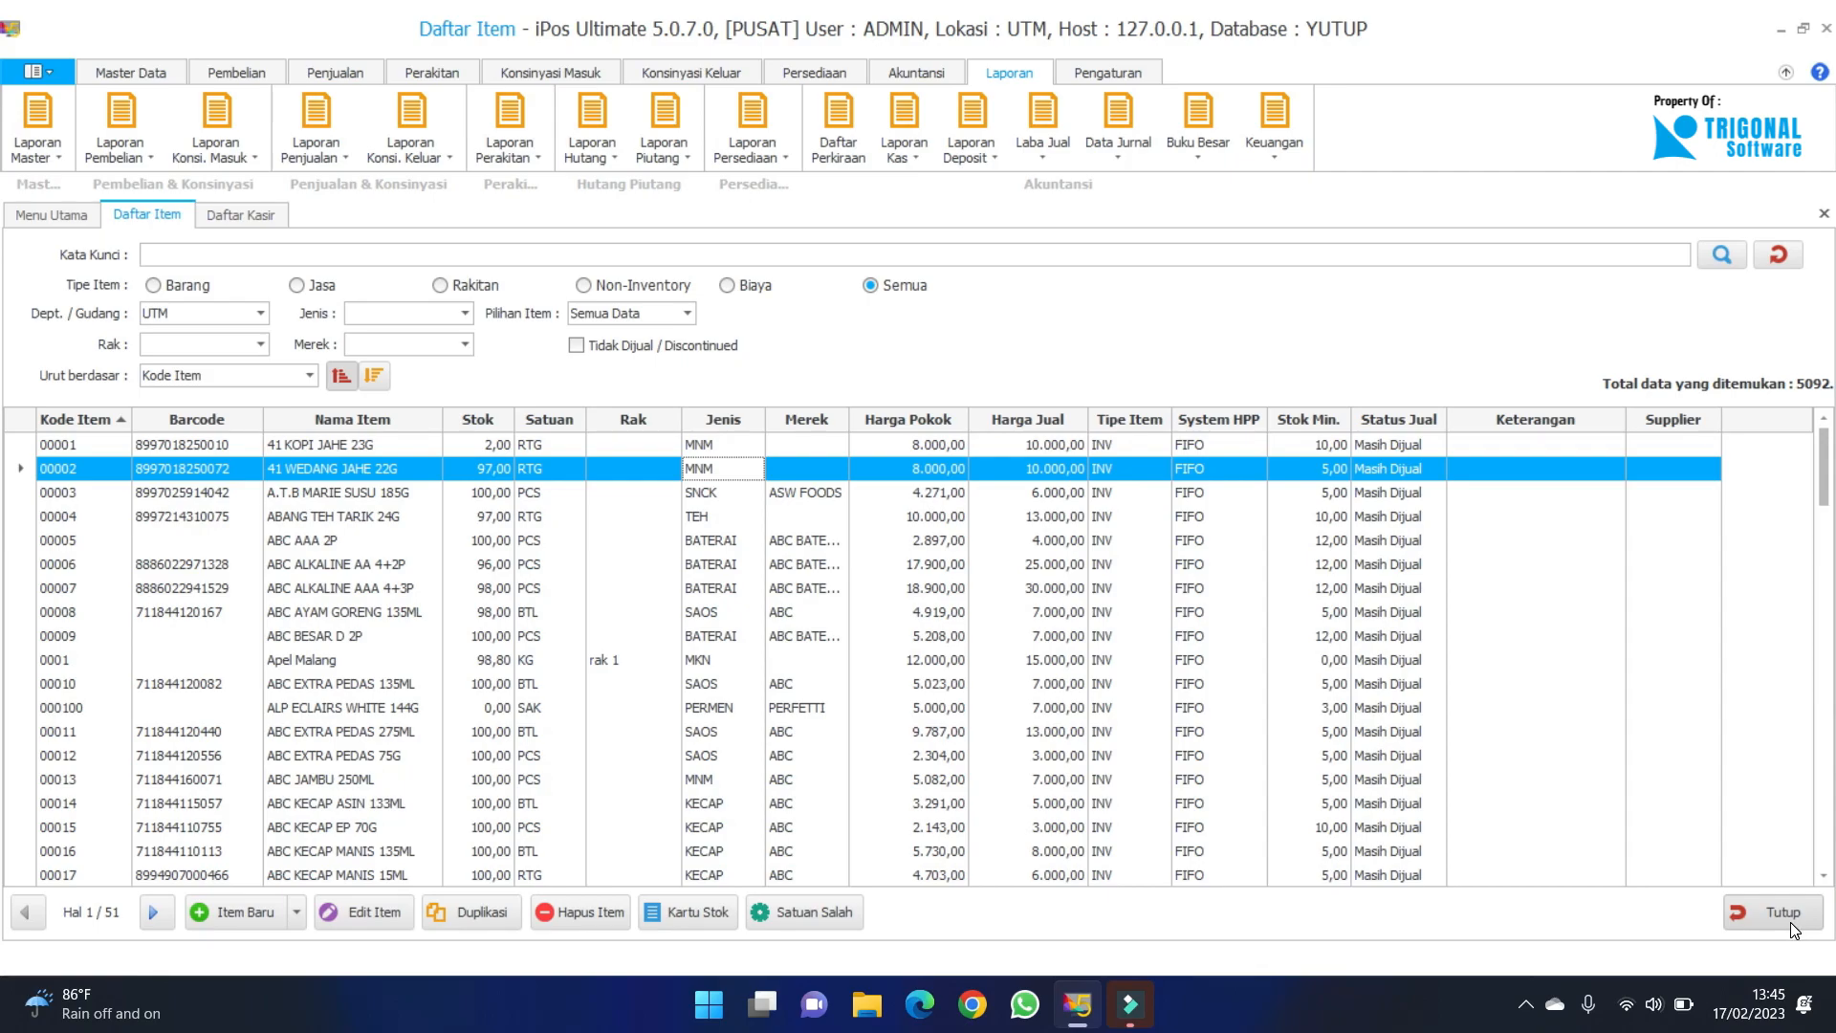
pyautogui.scroll(-3, 4, 545)
pyautogui.scroll(3, 1306, 574)
pyautogui.click(1308, 469)
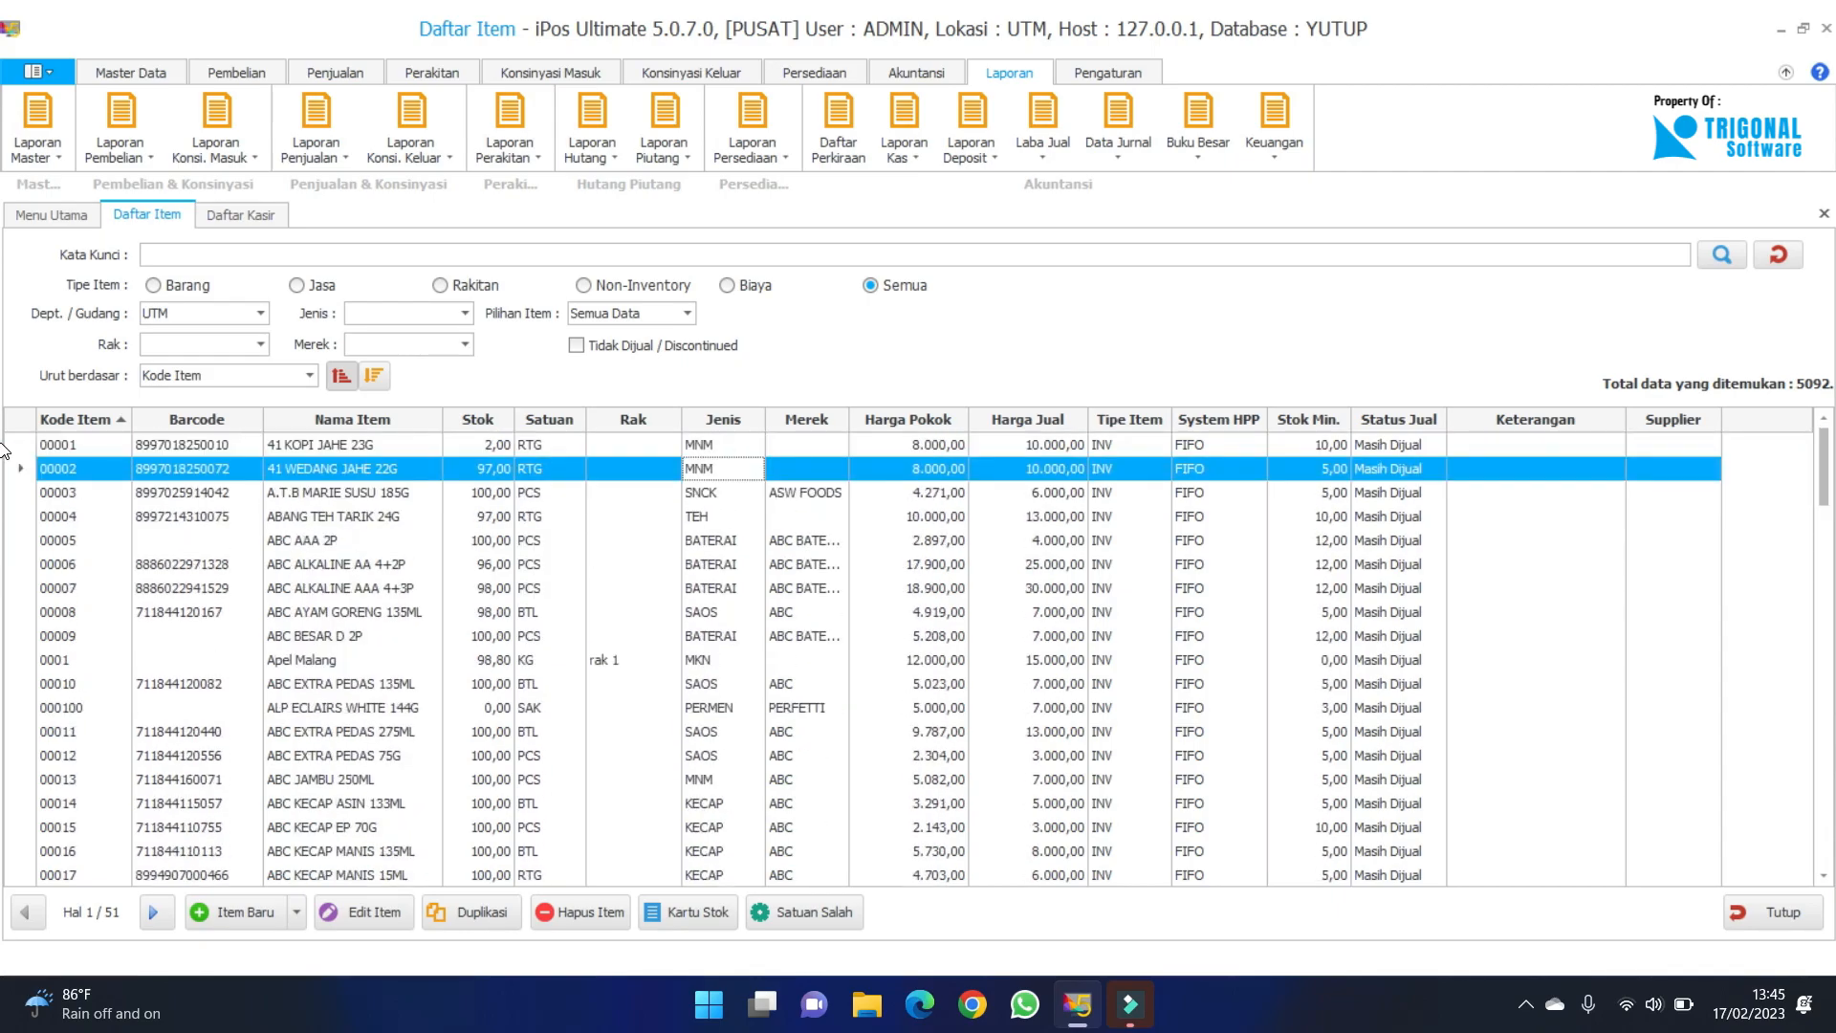
pyautogui.click(1305, 444)
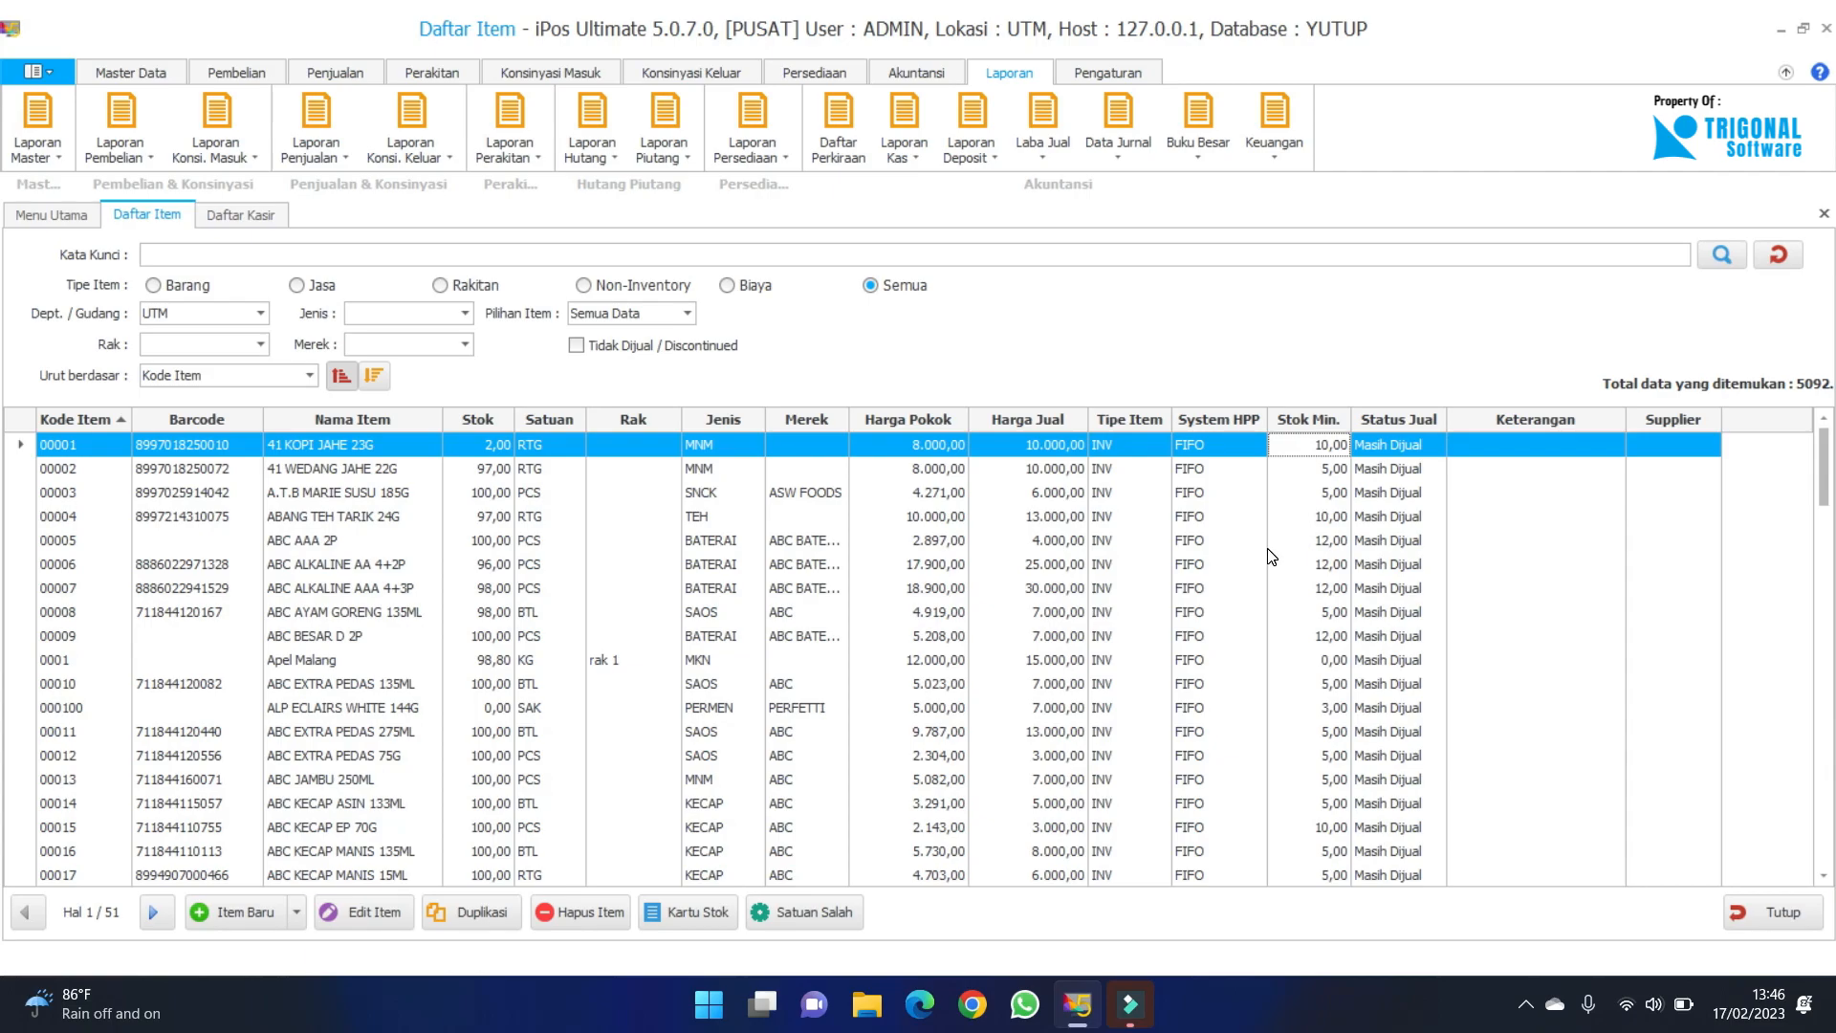
pyautogui.click(1291, 469)
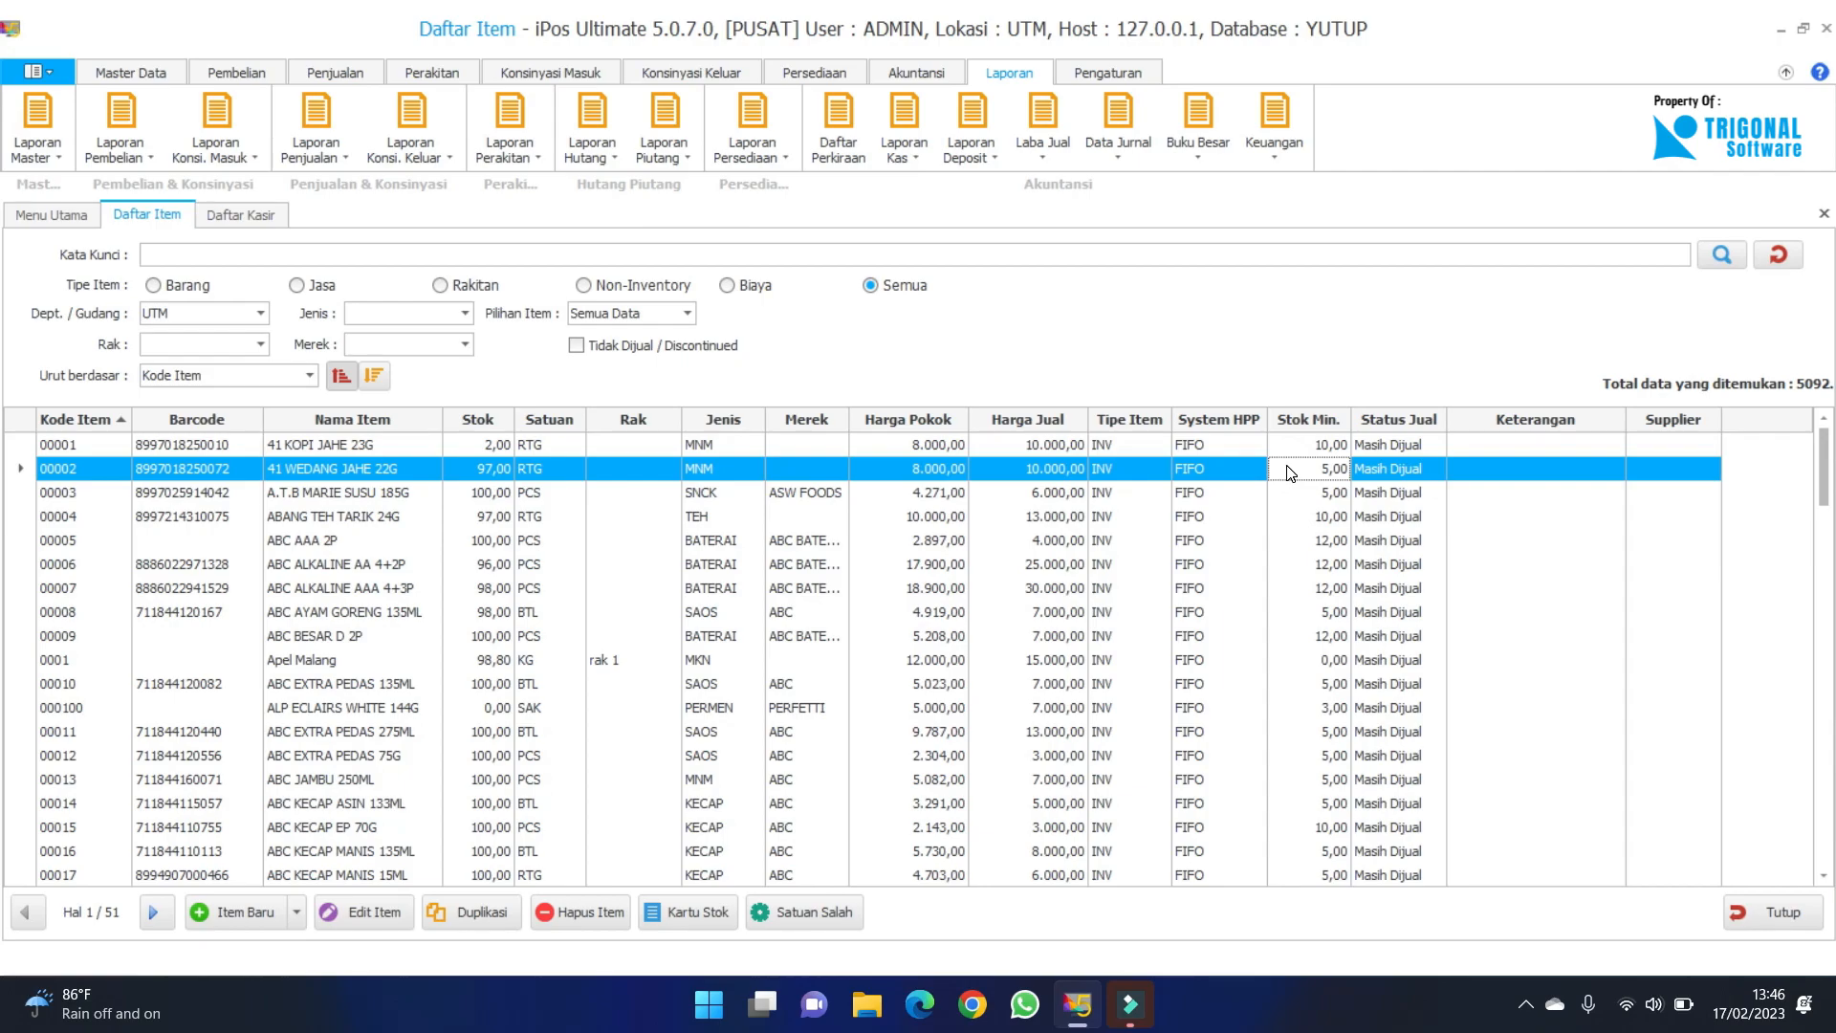